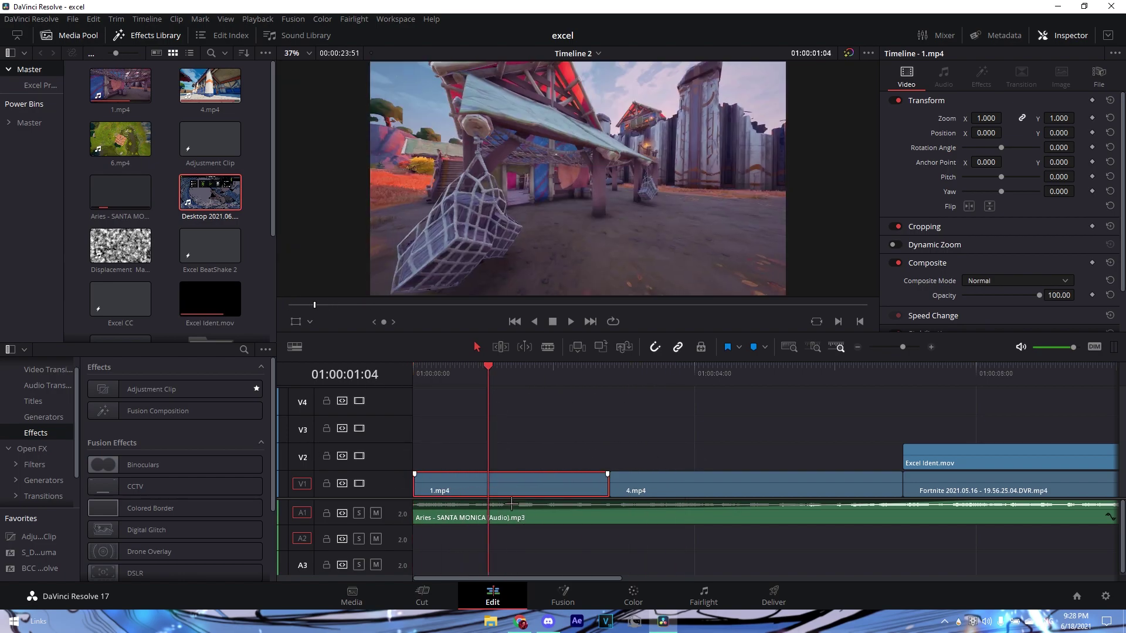
# Show the retime controls of clip 1.mp4, move it up to track V2 and reset its speed changes
pyautogui.hotkey('ctrl', 'r')
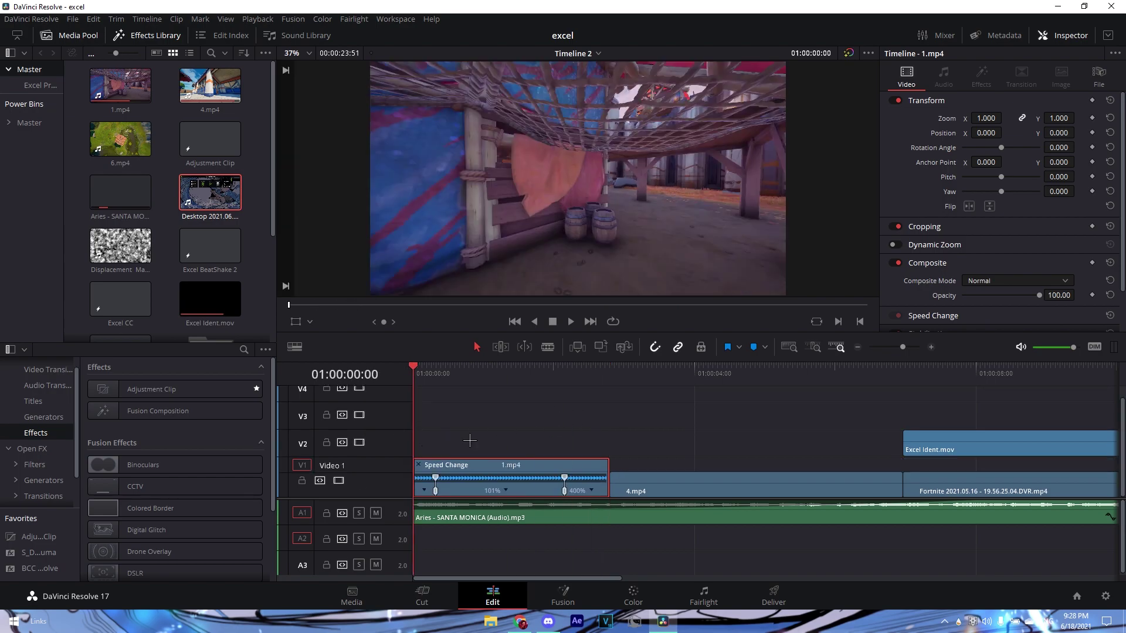
pyautogui.click(932, 356)
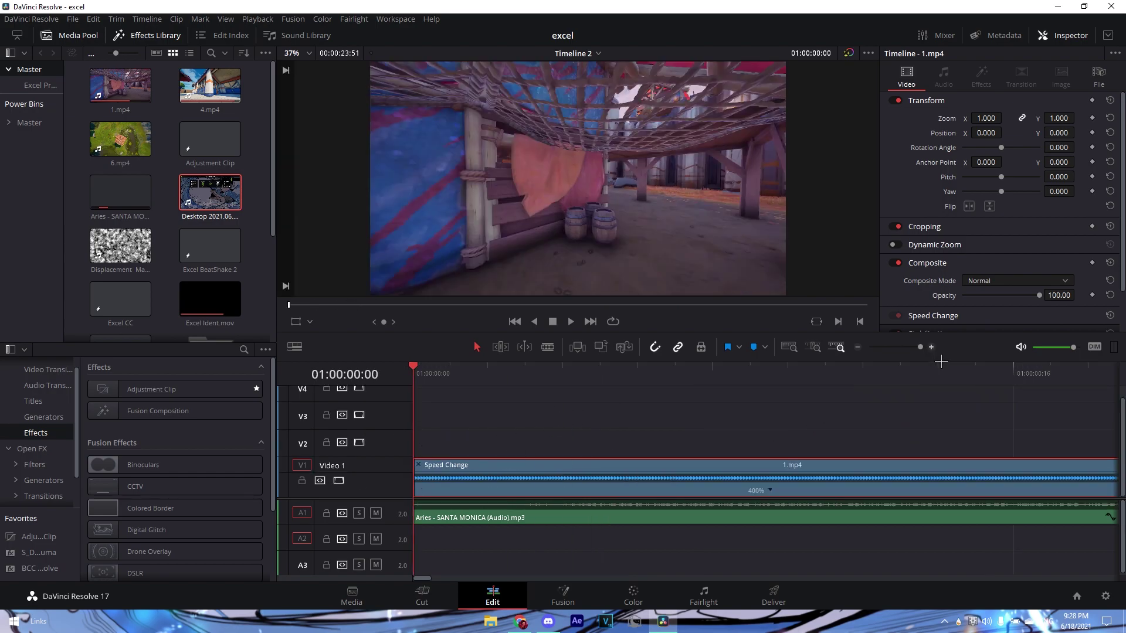
pyautogui.hotkey('shift', 'Right')
pyautogui.click(857, 348)
pyautogui.moveTo(604, 479); pyautogui.dragTo(567, 465)
pyautogui.click(592, 462)
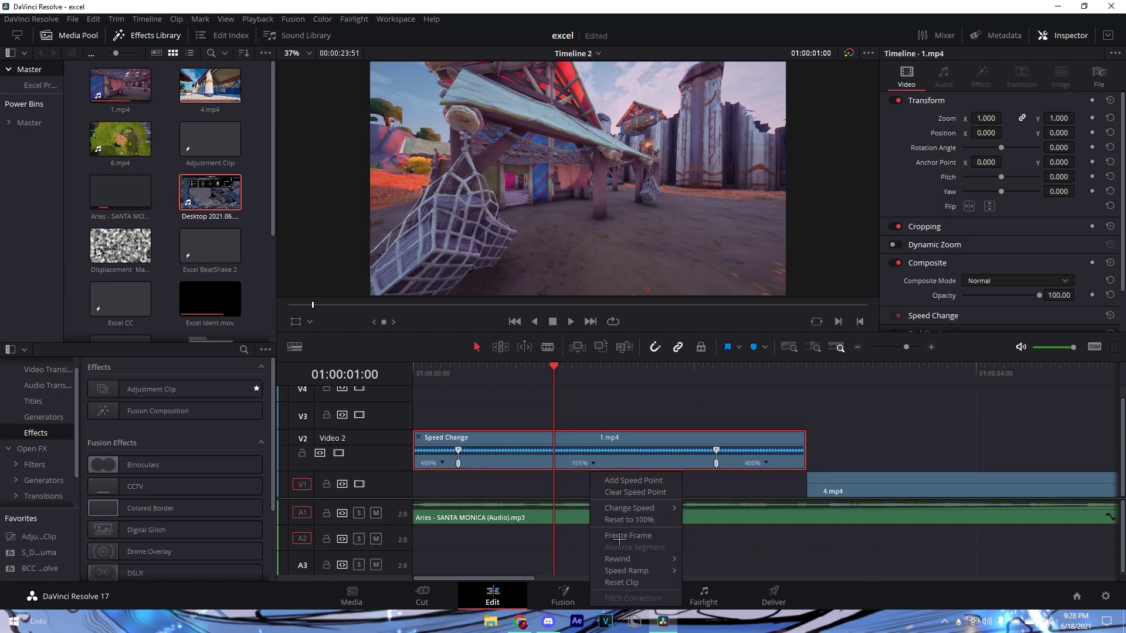
pyautogui.click(621, 583)
# Extend the end of clip 1.mp4 on track V2 so it lasts about 4.8 seconds
pyautogui.moveTo(549, 371); pyautogui.dragTo(361, 358)
pyautogui.moveTo(805, 469); pyautogui.dragTo(1093, 469)
pyautogui.click(754, 458)
# Add a speed point to 1.mp4 at 01:00:01:00 and set the segment before it to 400% speed
pyautogui.hotkey('shift', 'Right')
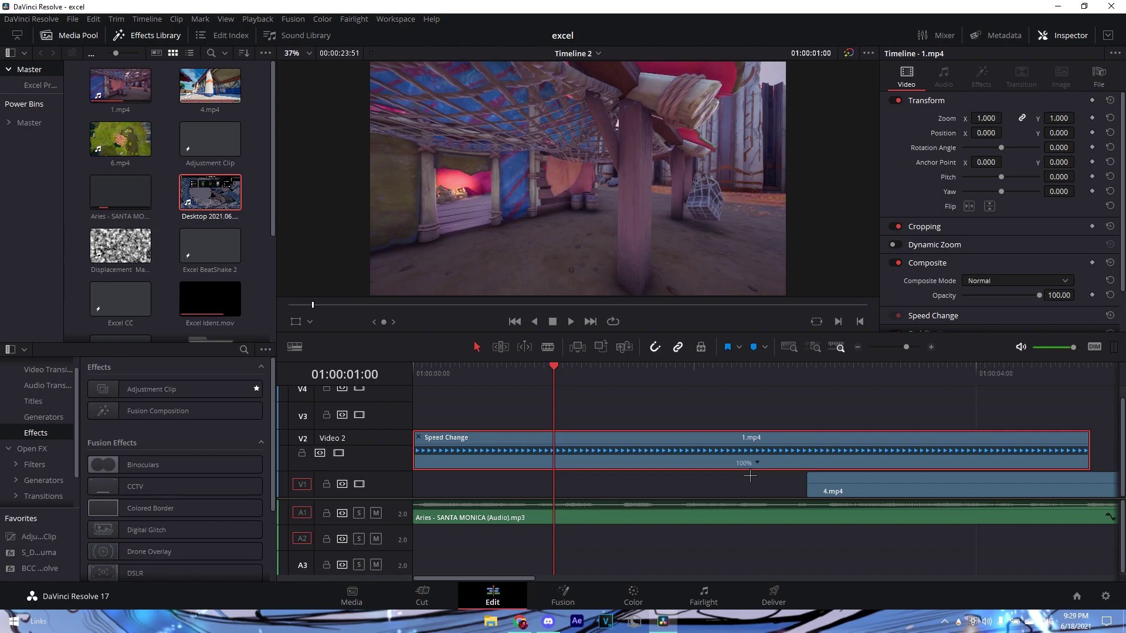
pyautogui.rightClick(768, 473)
pyautogui.click(781, 488)
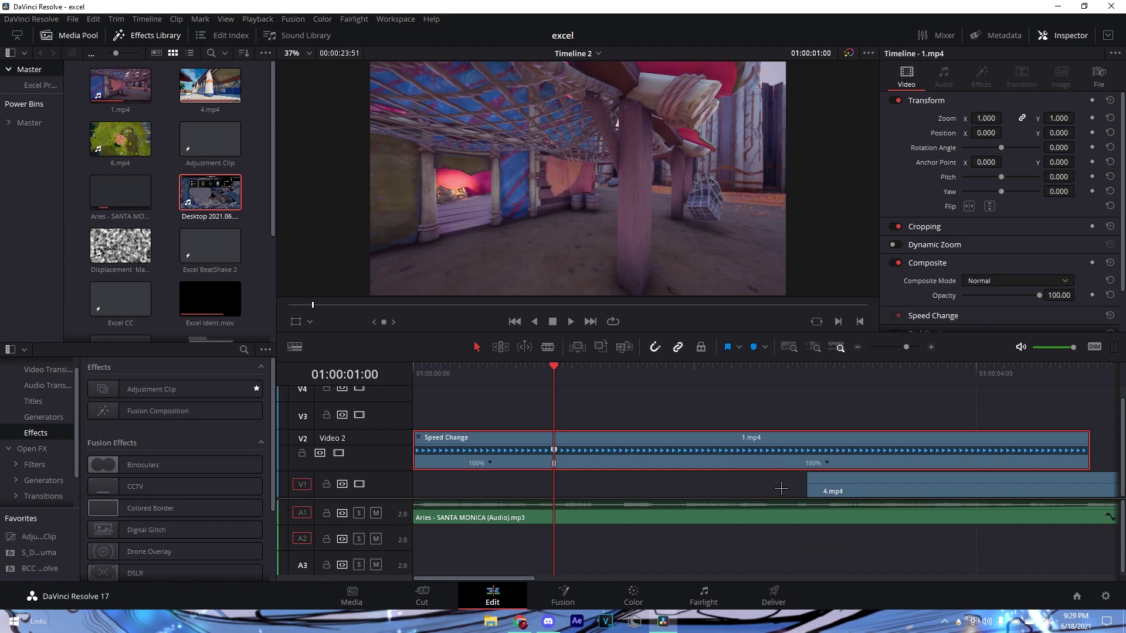
pyautogui.rightClick(500, 476)
pyautogui.moveTo(569, 510)
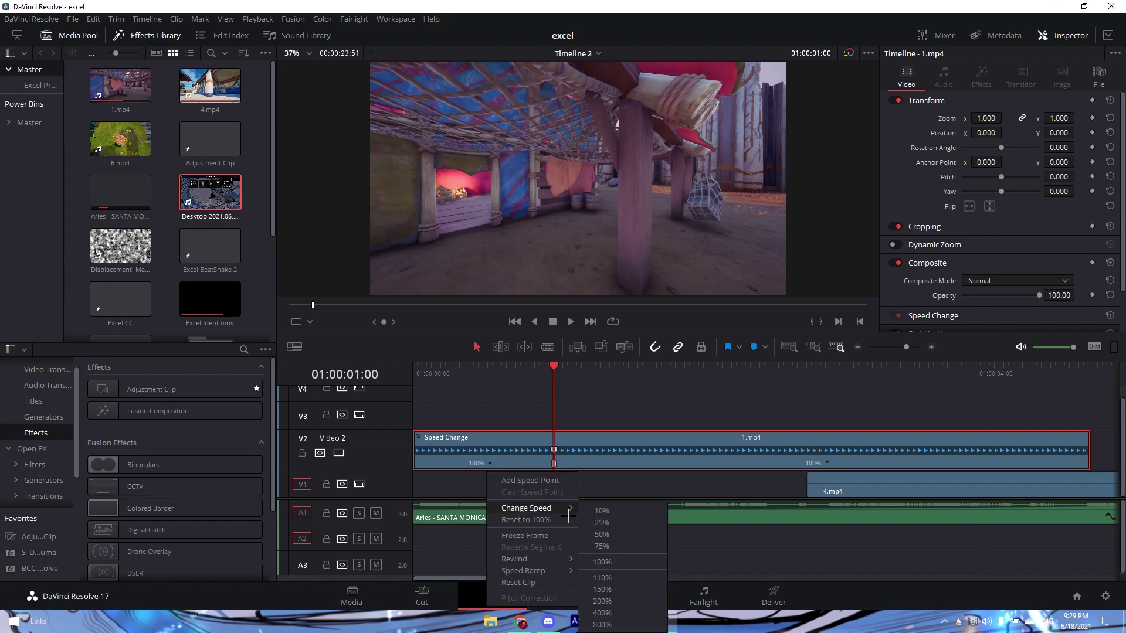
pyautogui.click(639, 616)
# Add a speed point one second before the end of 1.mp4, at 01:00:03:04, and set the last segment to 400%
pyautogui.moveTo(567, 394); pyautogui.dragTo(796, 416)
pyautogui.moveTo(683, 375); pyautogui.dragTo(995, 428)
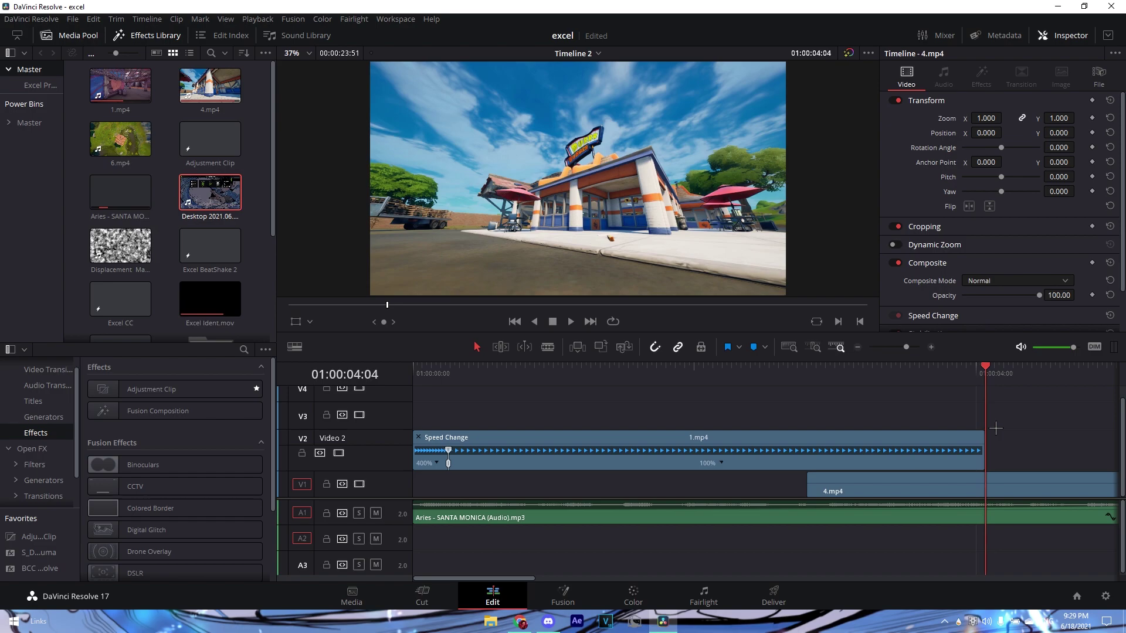
pyautogui.hotkey('shift', 'Left')
pyautogui.rightClick(725, 476)
pyautogui.click(762, 482)
pyautogui.click(918, 463)
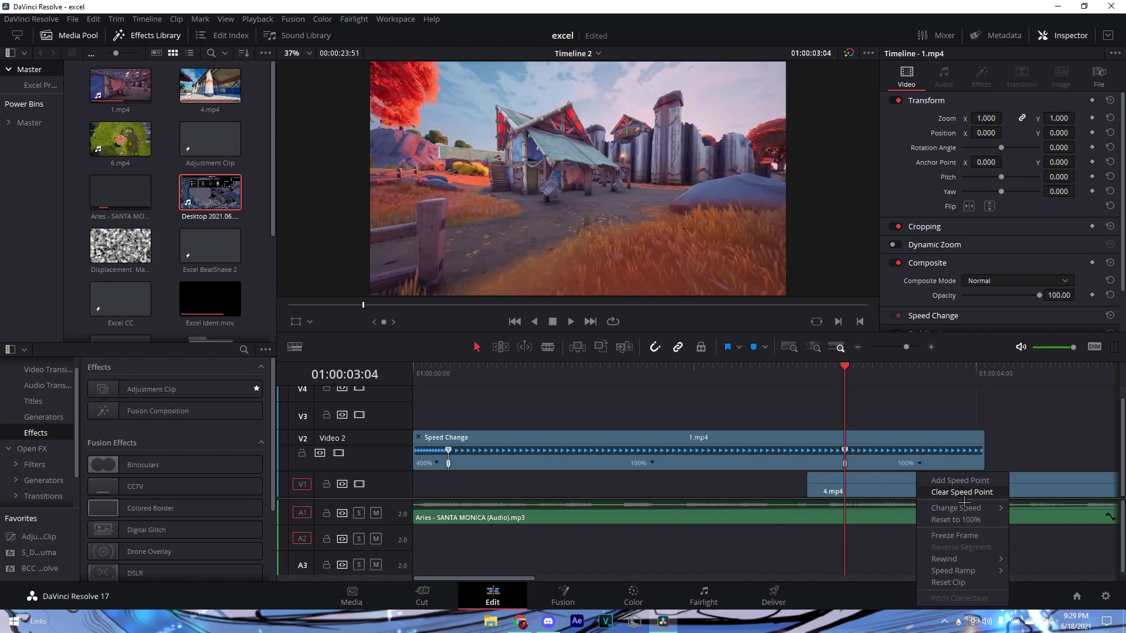
pyautogui.moveTo(970, 510)
pyautogui.click(1050, 612)
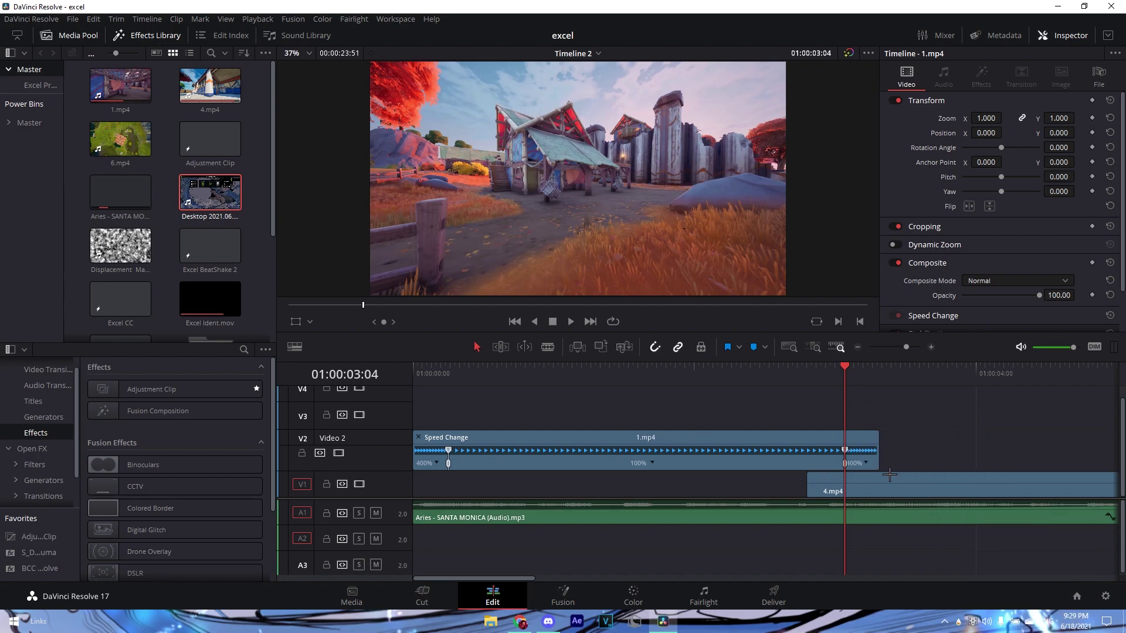
# Adjust the speed points and end of 1.mp4 so the middle segment runs at 110% and the clip ends where 4.mp4 starts
pyautogui.click(858, 457)
pyautogui.moveTo(847, 463); pyautogui.dragTo(774, 463)
pyautogui.moveTo(808, 367); pyautogui.dragTo(463, 464)
pyautogui.moveTo(742, 464); pyautogui.dragTo(696, 462)
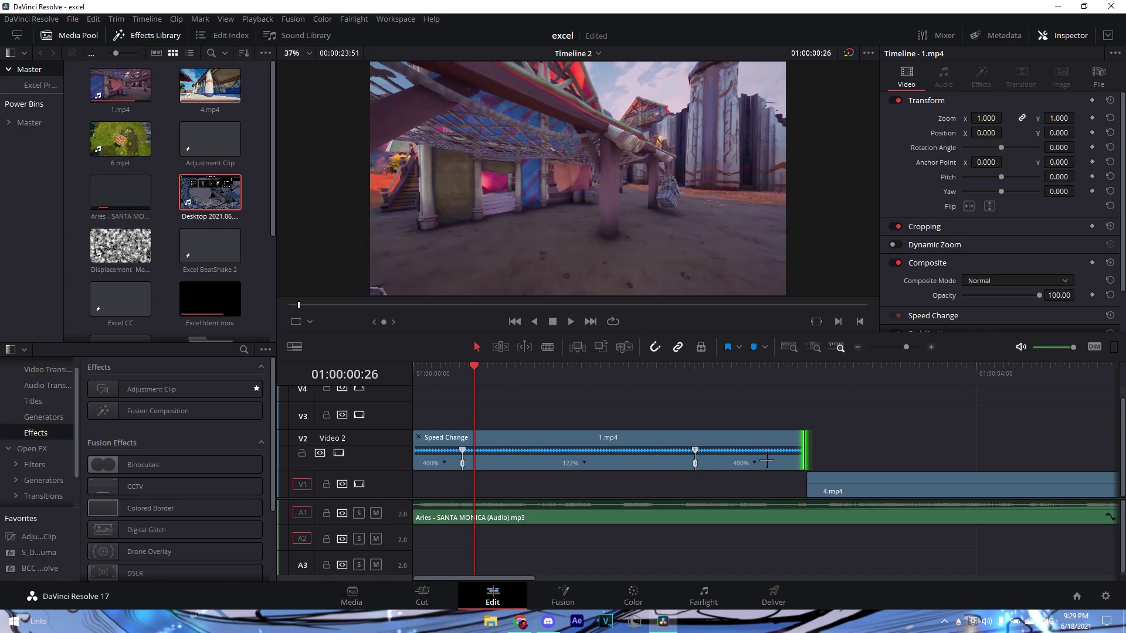
pyautogui.moveTo(806, 439)
pyautogui.mouseDown()
pyautogui.moveTo(796, 439)
pyautogui.moveTo(808, 451)
pyautogui.mouseUp()
pyautogui.moveTo(696, 463); pyautogui.dragTo(728, 463)
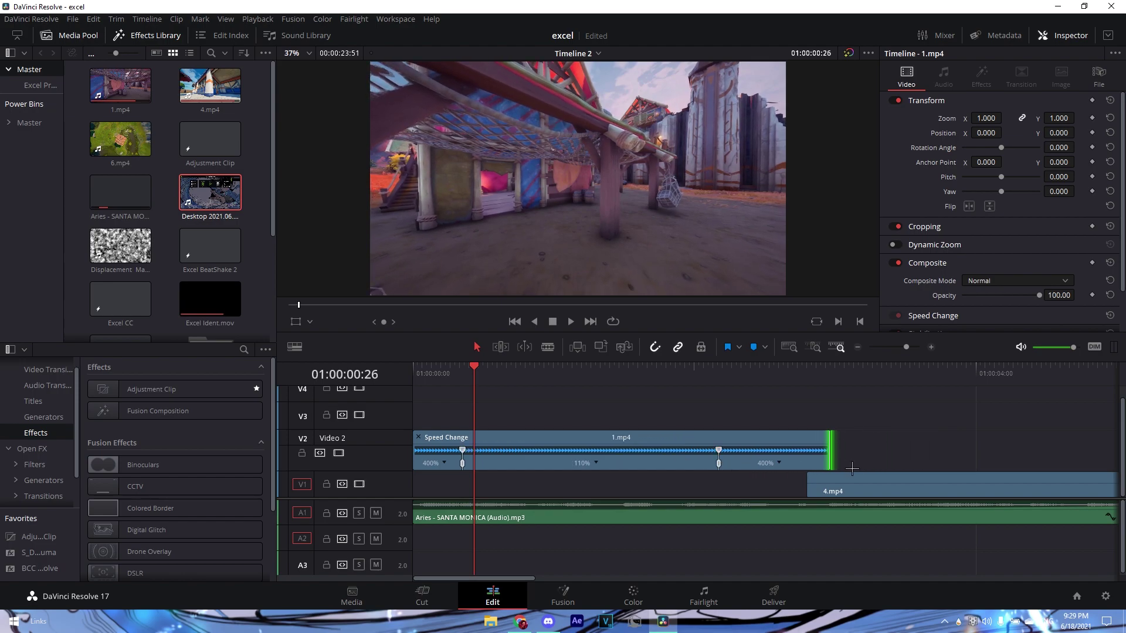
pyautogui.moveTo(831, 465); pyautogui.dragTo(766, 476)
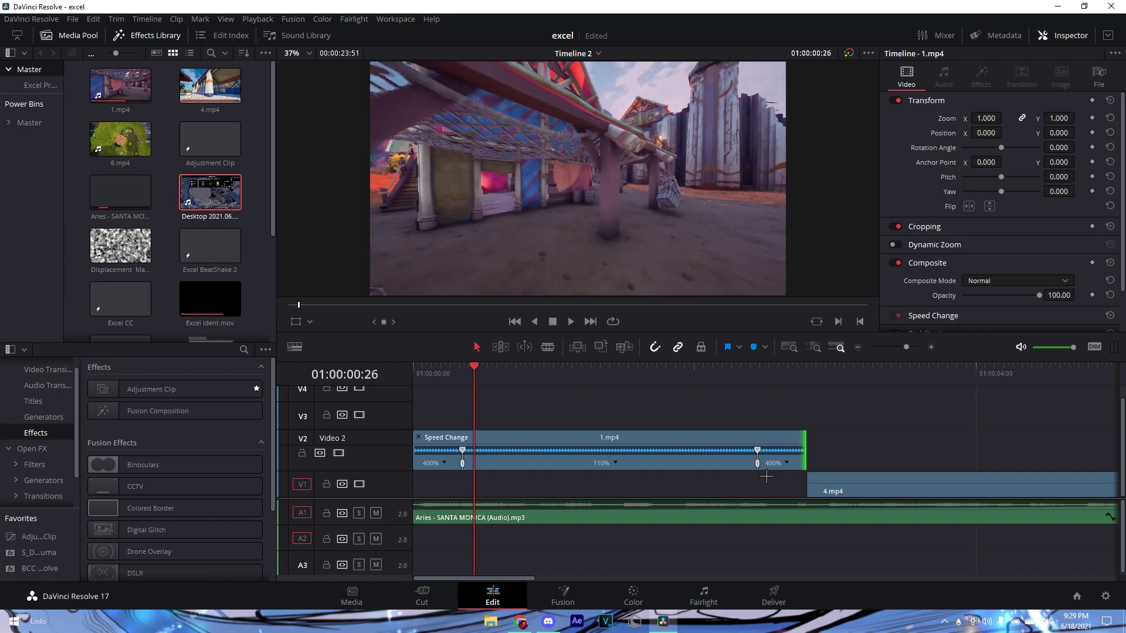
pyautogui.click(817, 456)
# Show the retime curve of 1.mp4 and display Retime Speed instead of Retime Frame
pyautogui.press('Home')
pyautogui.click(578, 471)
pyautogui.rightClick(658, 461)
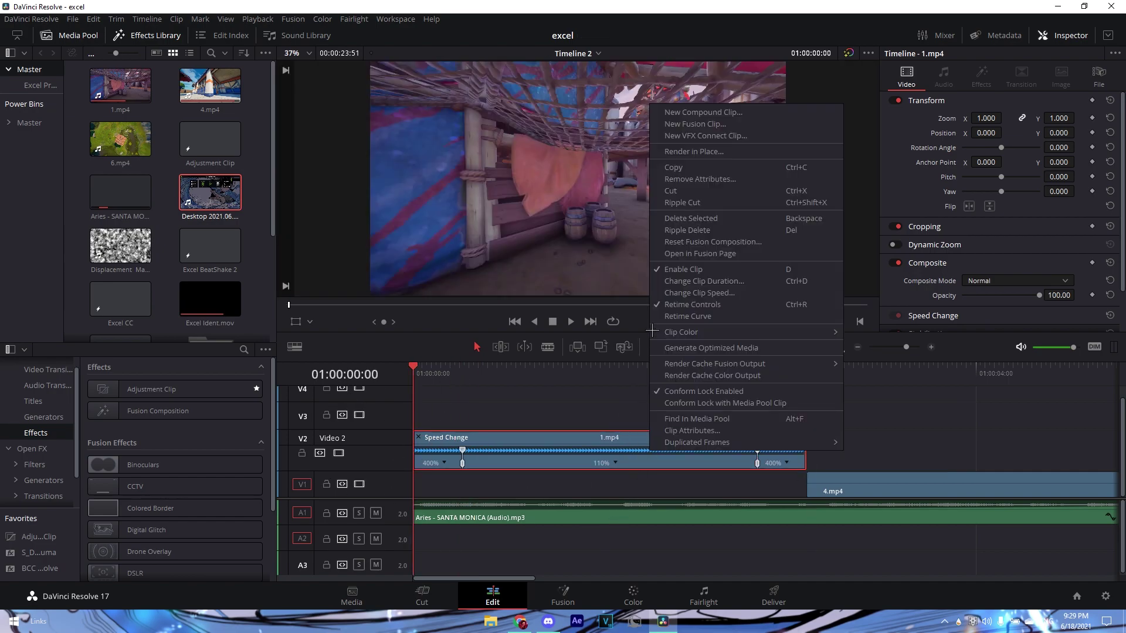
pyautogui.click(687, 316)
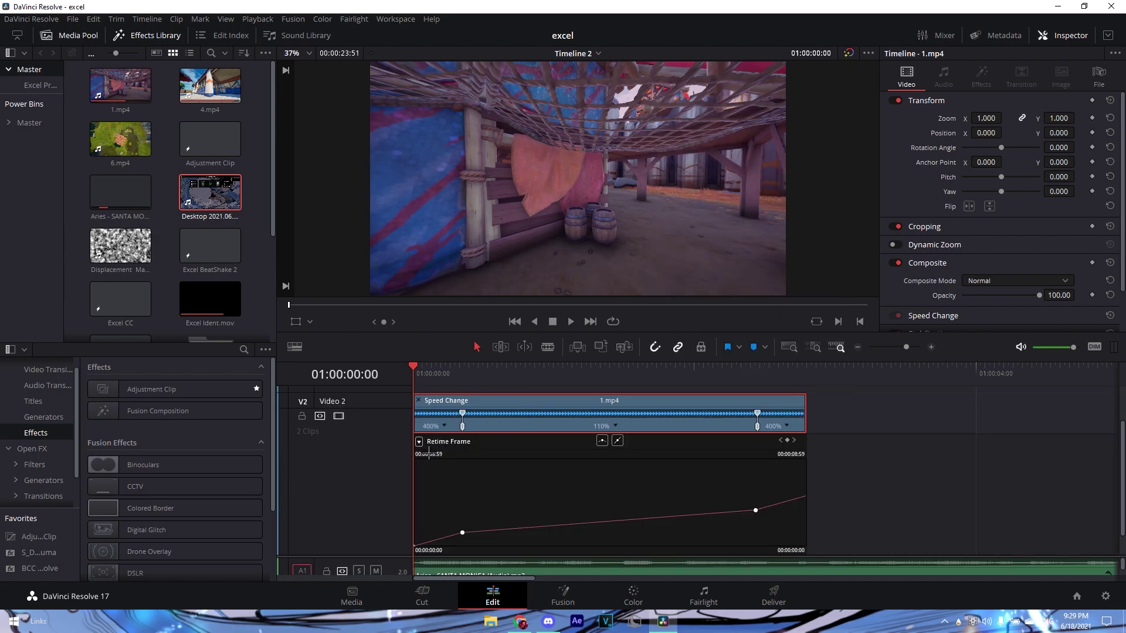
pyautogui.rightClick(693, 406)
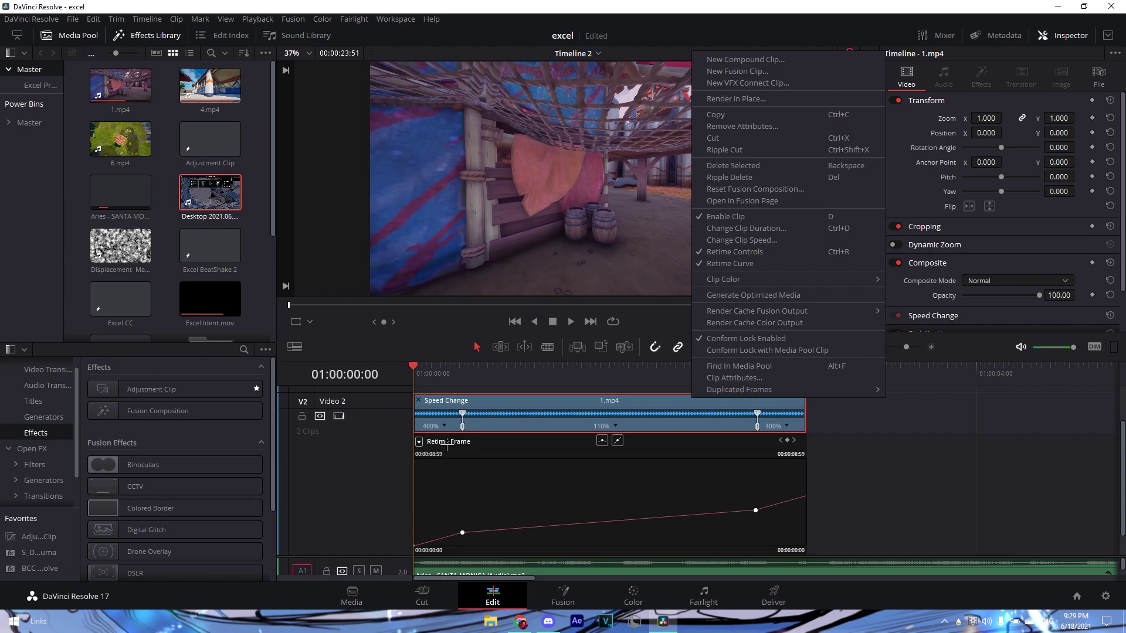
pyautogui.click(419, 441)
pyautogui.click(435, 622)
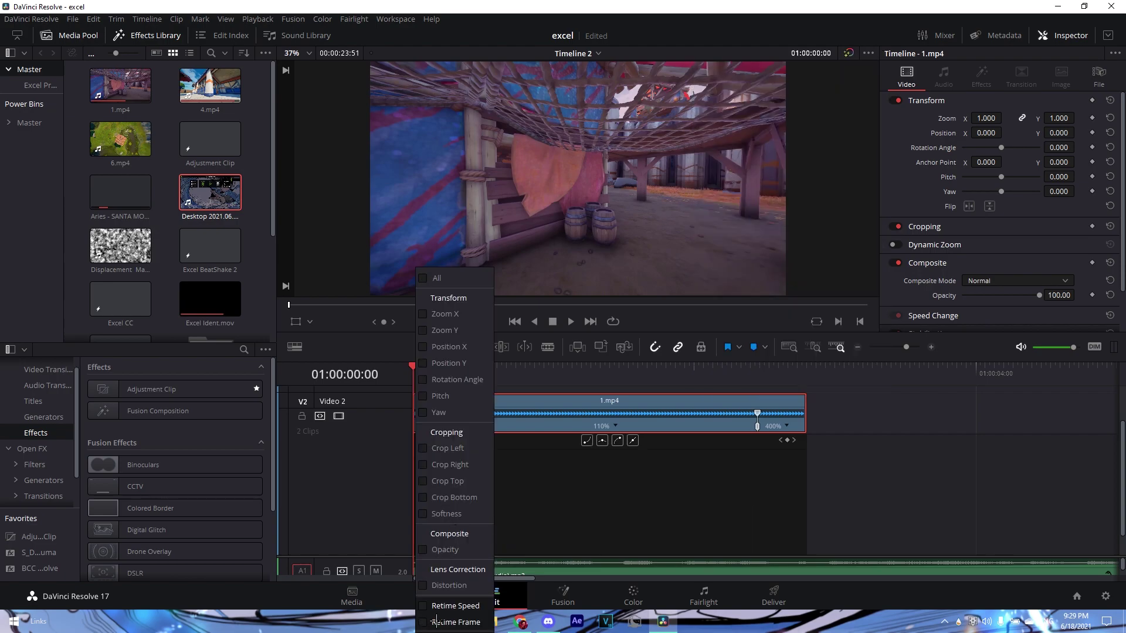
pyautogui.click(432, 607)
pyautogui.click(534, 432)
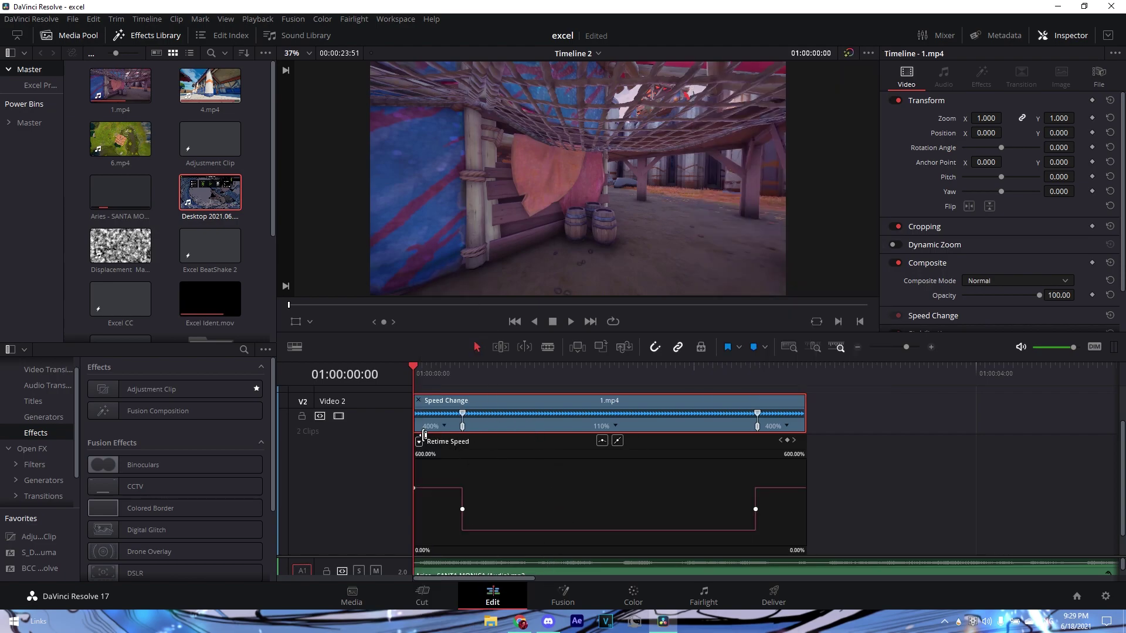
# Hide the retime controls and smooth the first speed point on the Retime Speed curve, lengthening its handles
pyautogui.hotkey('ctrl', 'r')
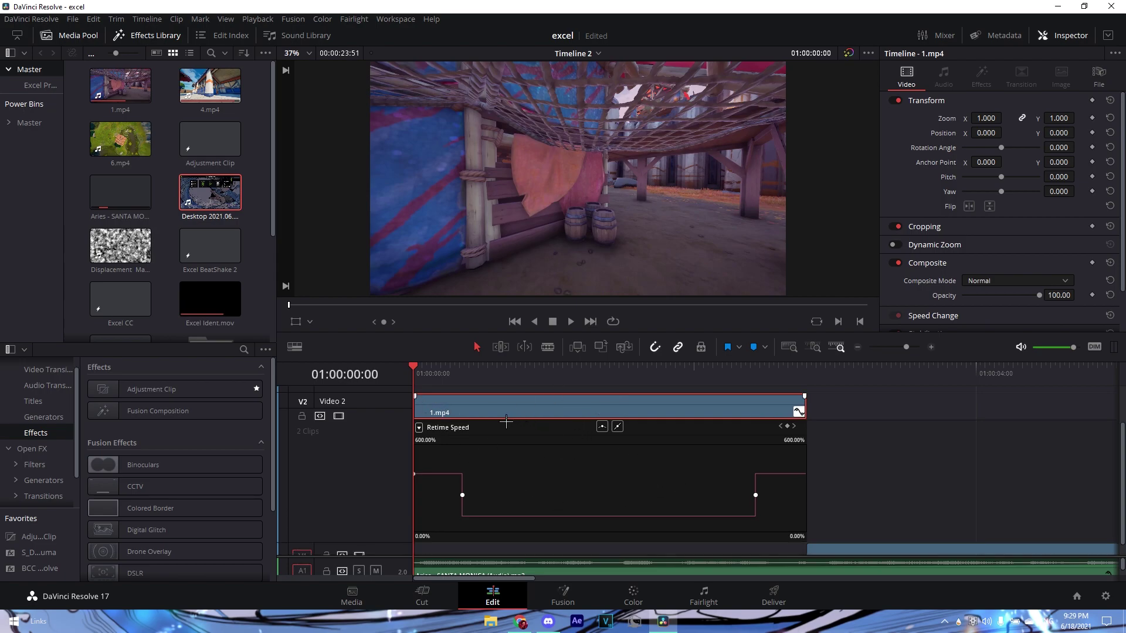
pyautogui.hotkey('ctrl', 'r')
pyautogui.hotkey('ctrl', 'r')
pyautogui.hotkey('ctrl', '=')
pyautogui.click(755, 428)
pyautogui.moveTo(656, 495); pyautogui.dragTo(807, 495)
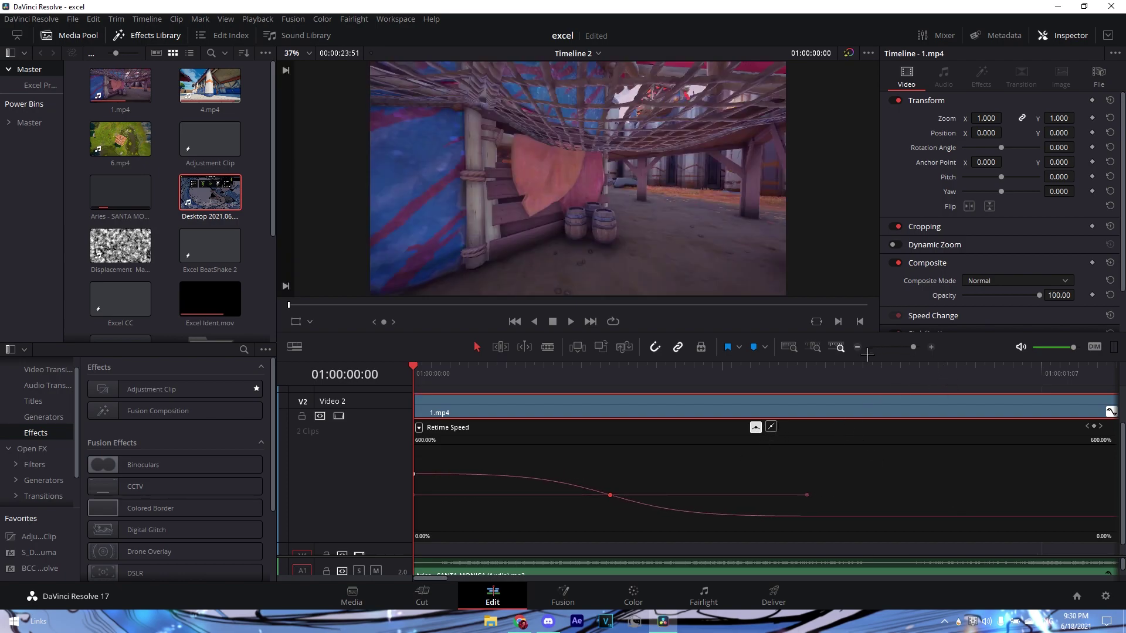
# Smooth the second speed point on the Retime Speed curve with long handles and play back the speed ramp
pyautogui.click(857, 347)
pyautogui.click(756, 495)
pyautogui.click(601, 427)
pyautogui.moveTo(710, 496); pyautogui.dragTo(512, 495)
pyautogui.click(613, 534)
pyautogui.press('space')
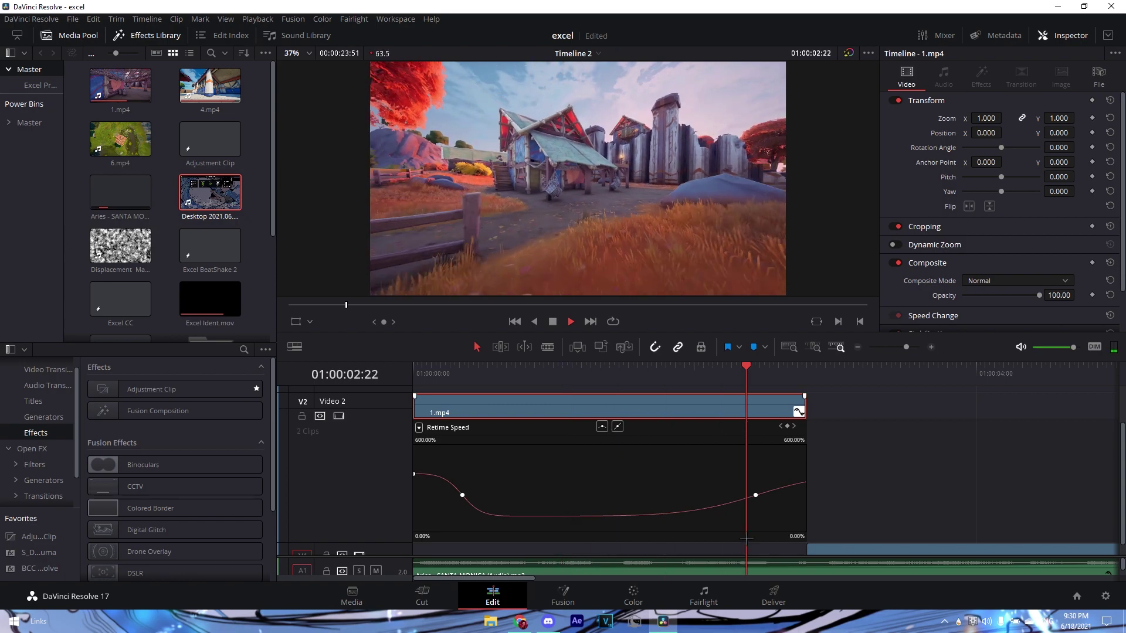
pyautogui.press('space')
# Close the retime curve, move 1.mp4 back down to track V1 and set the playhead to 01:00:00:19
pyautogui.click(857, 348)
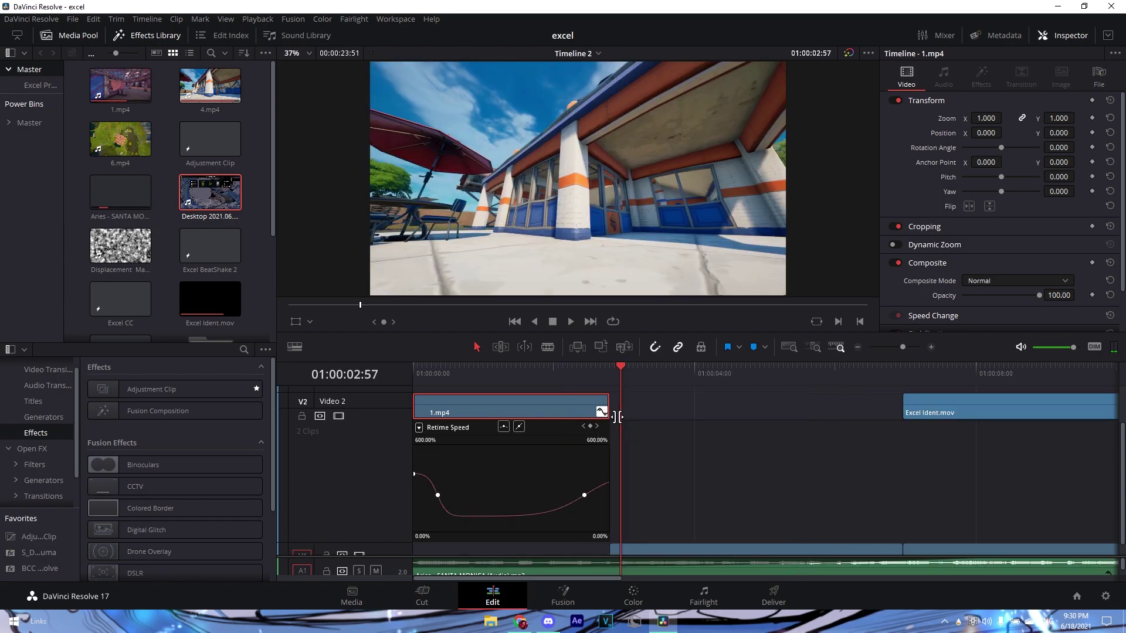
pyautogui.hotkey('shift', 'c')
pyautogui.moveTo(555, 521); pyautogui.dragTo(555, 548)
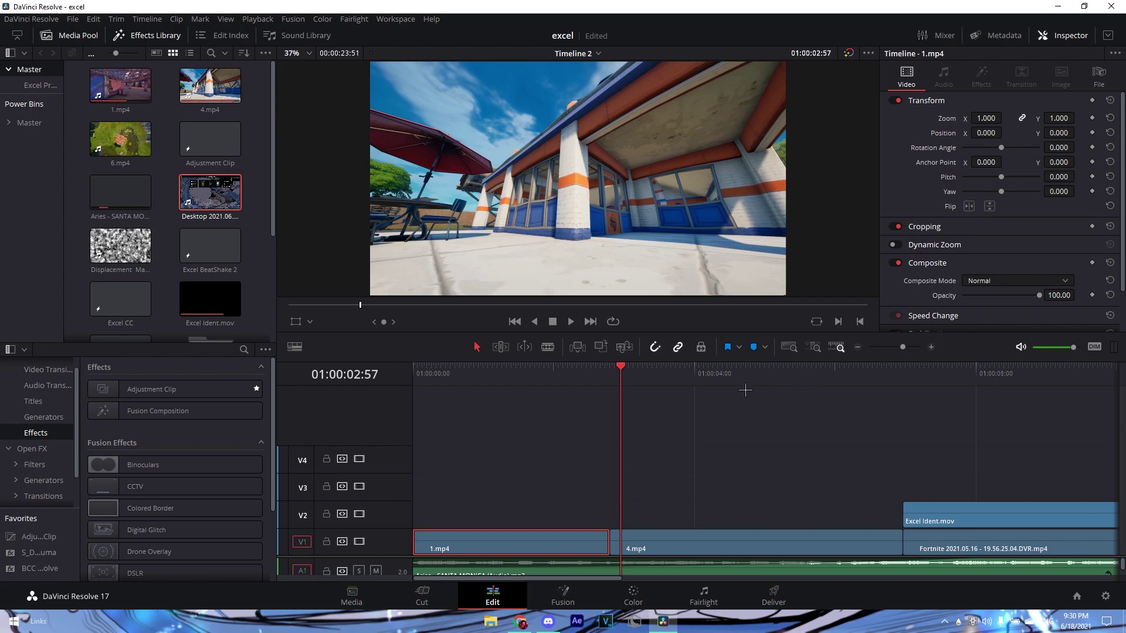
pyautogui.click(435, 370)
pyautogui.hotkey('ctrl', '=')
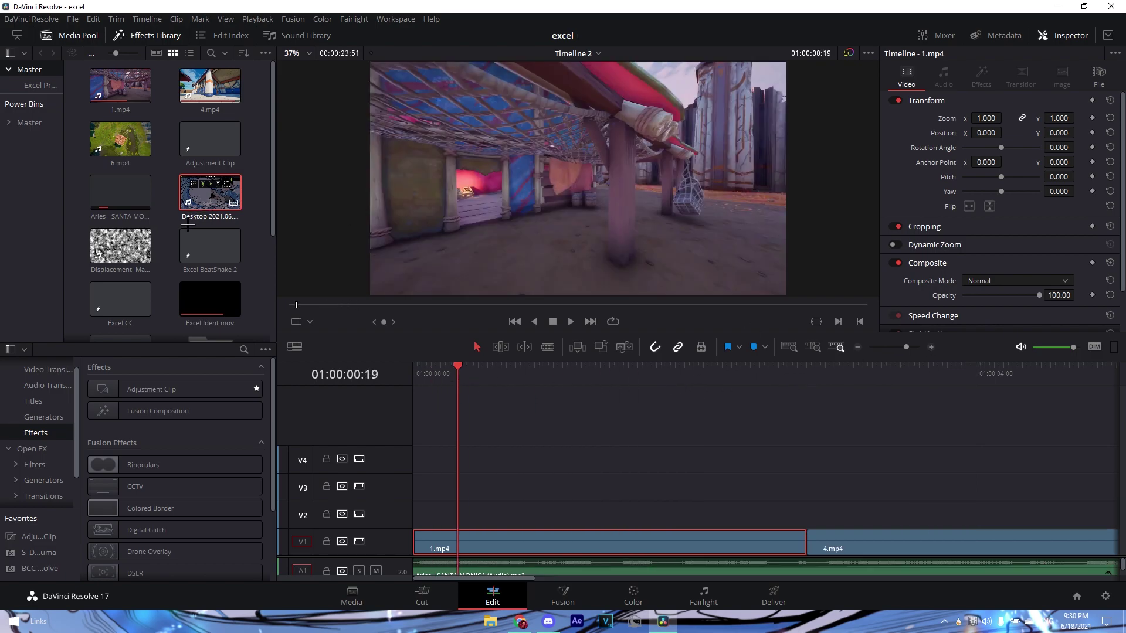
pyautogui.doubleClick(188, 217)
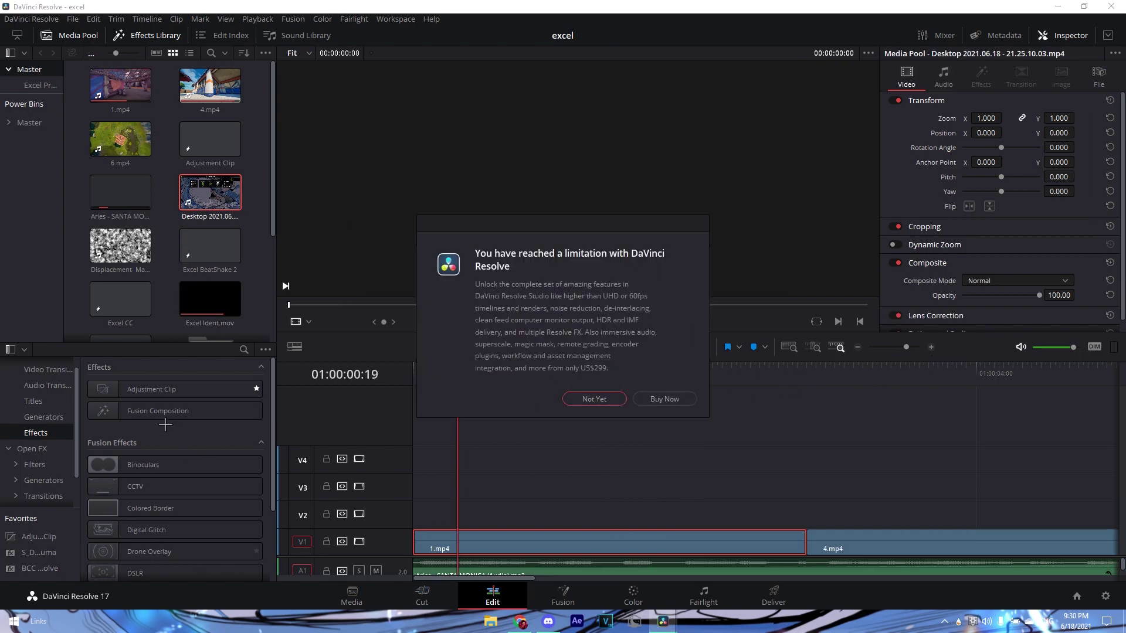
pyautogui.click(593, 399)
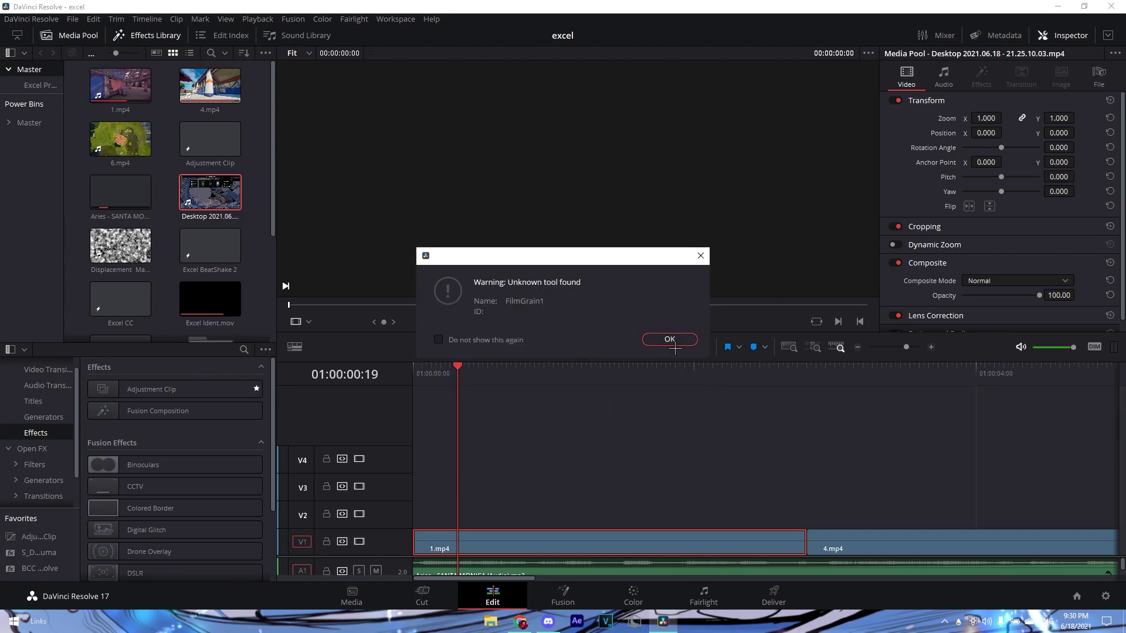
pyautogui.click(667, 339)
# Place a Fusion Composition on track V2 at the timeline start and trim it to the length of 1.mp4
pyautogui.moveTo(201, 407); pyautogui.dragTo(522, 480)
pyautogui.hotkey('ctrl', '-')
pyautogui.moveTo(761, 493); pyautogui.dragTo(607, 487)
pyautogui.moveTo(486, 495); pyautogui.dragTo(491, 522)
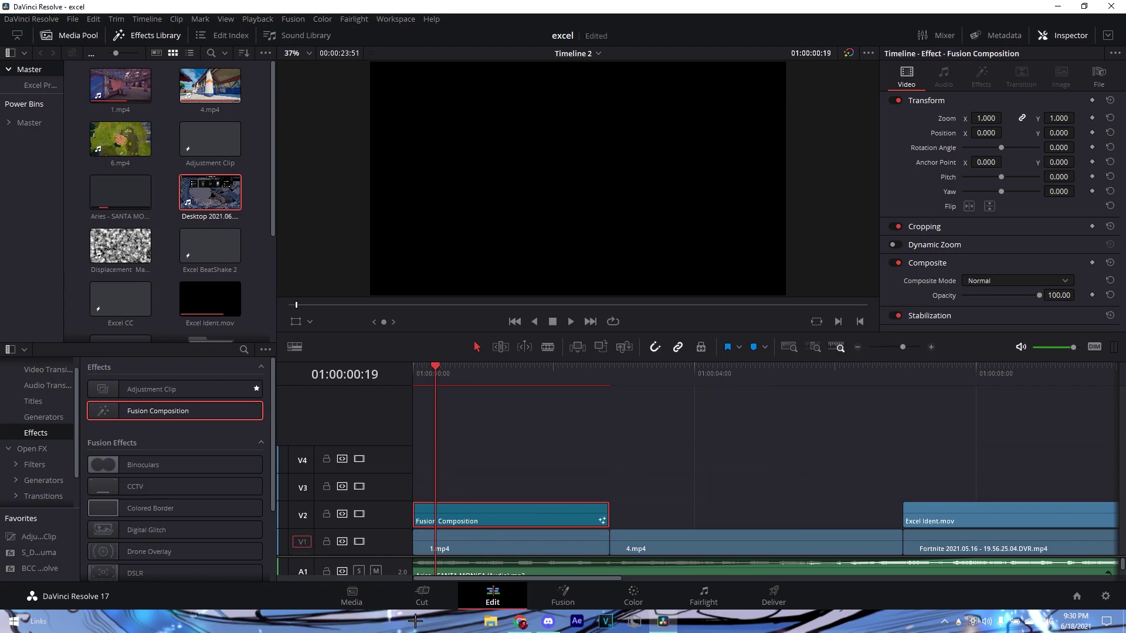
# Open the composition on the Fusion page and add Excel Text New.setting from D:\Editing\Tutorials Stuff\Excel Tutorial to its node graph
pyautogui.click(563, 598)
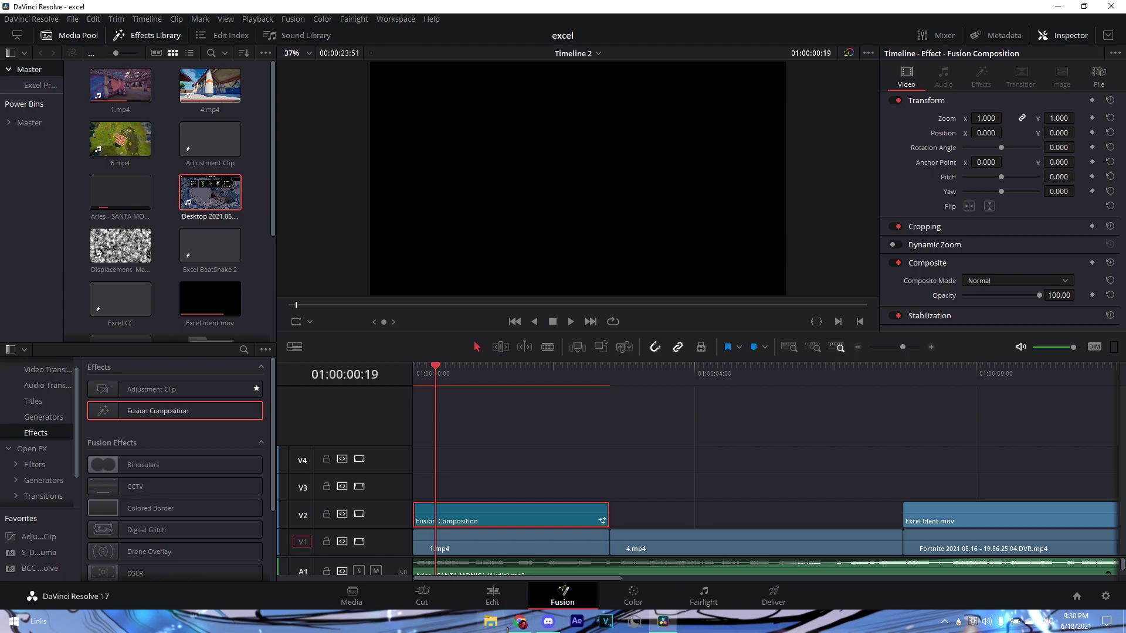
pyautogui.click(491, 621)
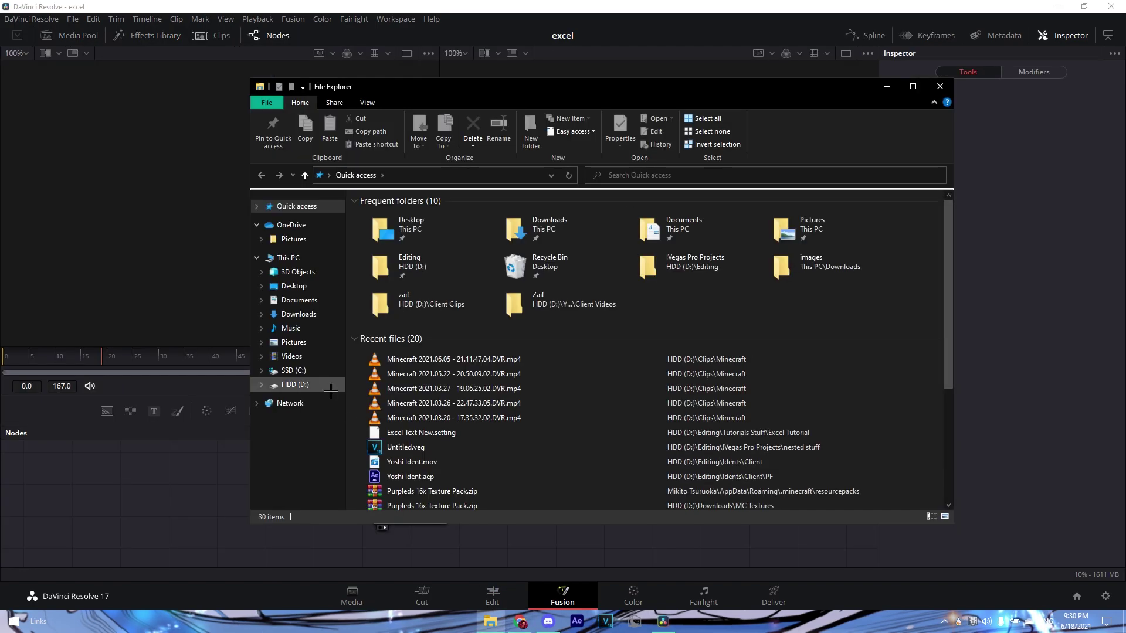
pyautogui.click(295, 384)
pyautogui.click(644, 227)
pyautogui.doubleClick(644, 228)
pyautogui.click(794, 317)
pyautogui.doubleClick(794, 318)
pyautogui.doubleClick(387, 229)
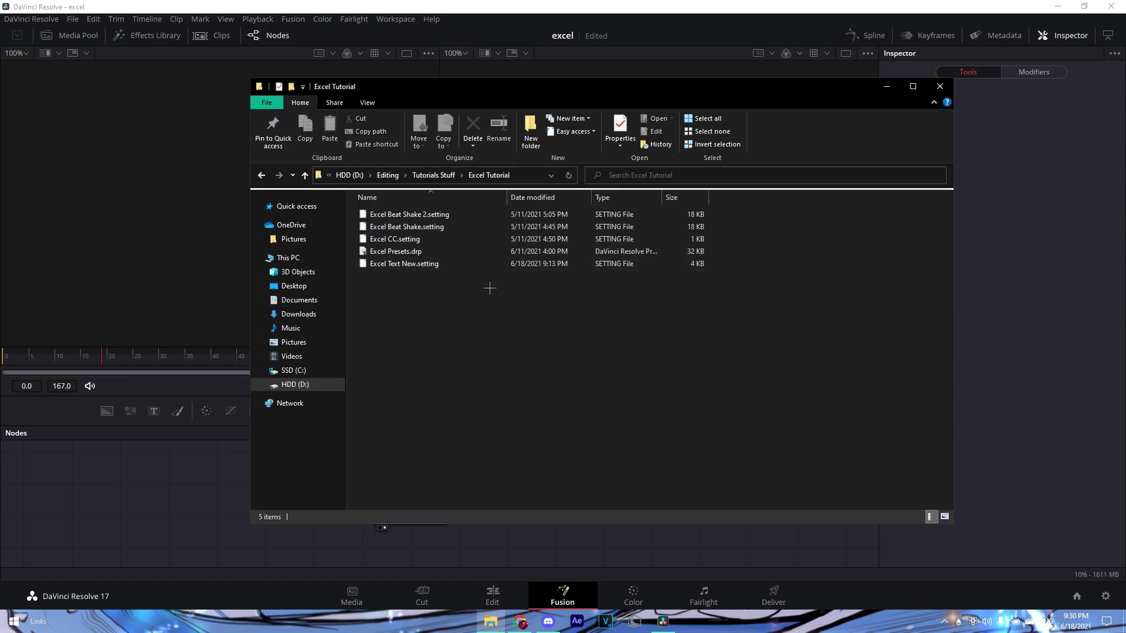
pyautogui.moveTo(438, 264); pyautogui.dragTo(189, 515)
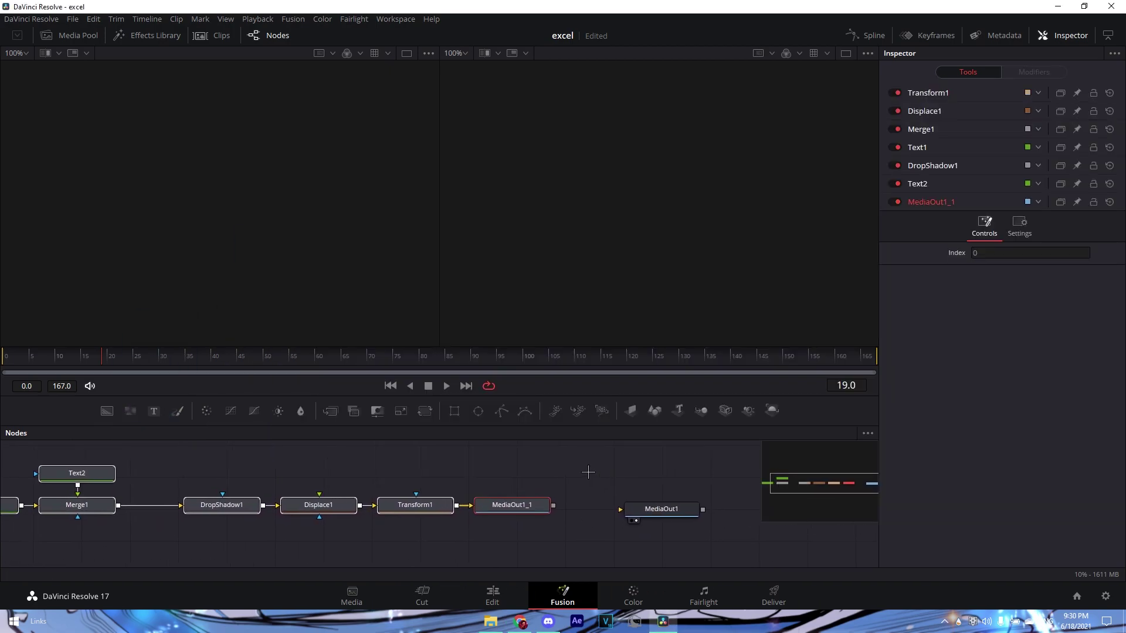
# Connect the MediaOut1_1 output to MediaOut1, show MediaOut1 in the second viewer and play the text animation
pyautogui.scroll(-2, 536, 473)
pyautogui.moveTo(502, 538); pyautogui.dragTo(519, 560)
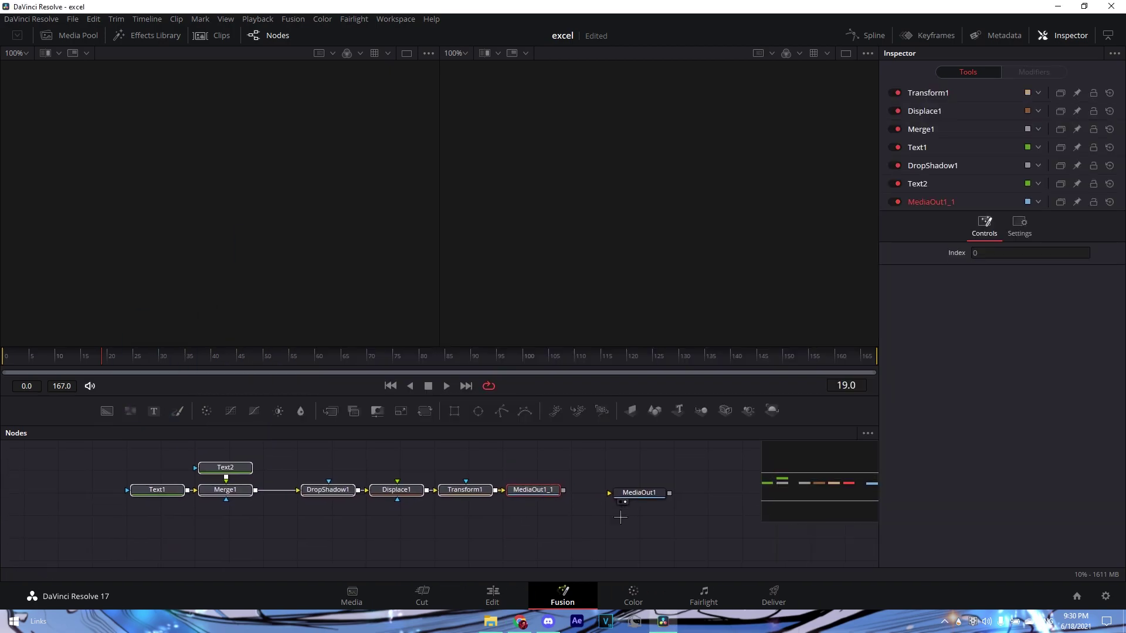
pyautogui.click(644, 494)
pyautogui.moveTo(563, 489); pyautogui.dragTo(608, 490)
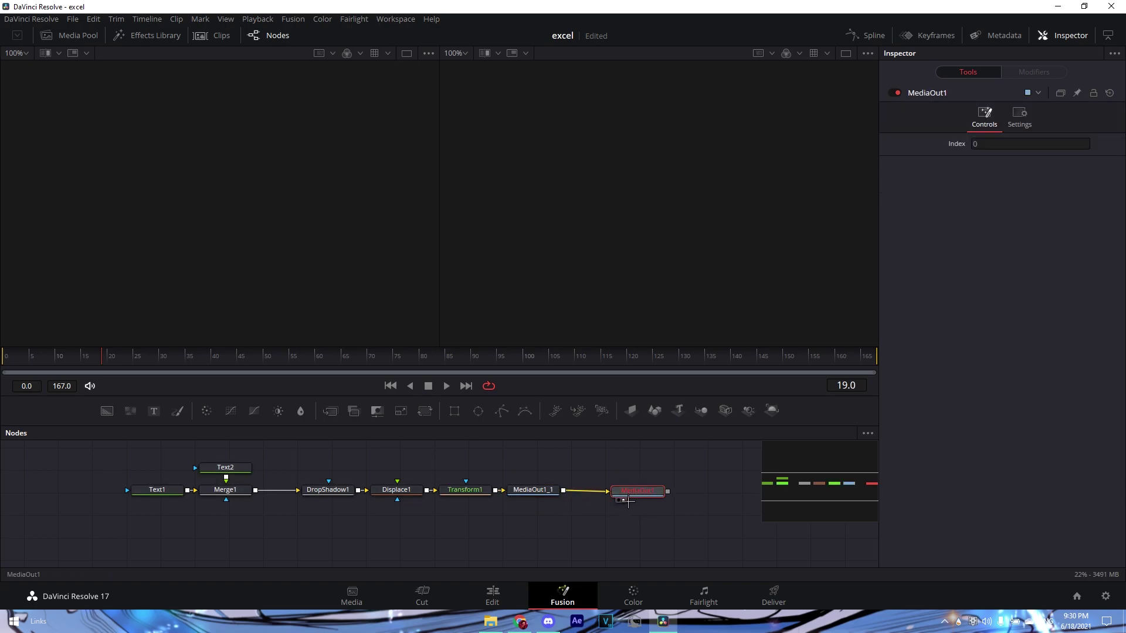
pyautogui.moveTo(516, 522); pyautogui.dragTo(652, 532)
pyautogui.press('space')
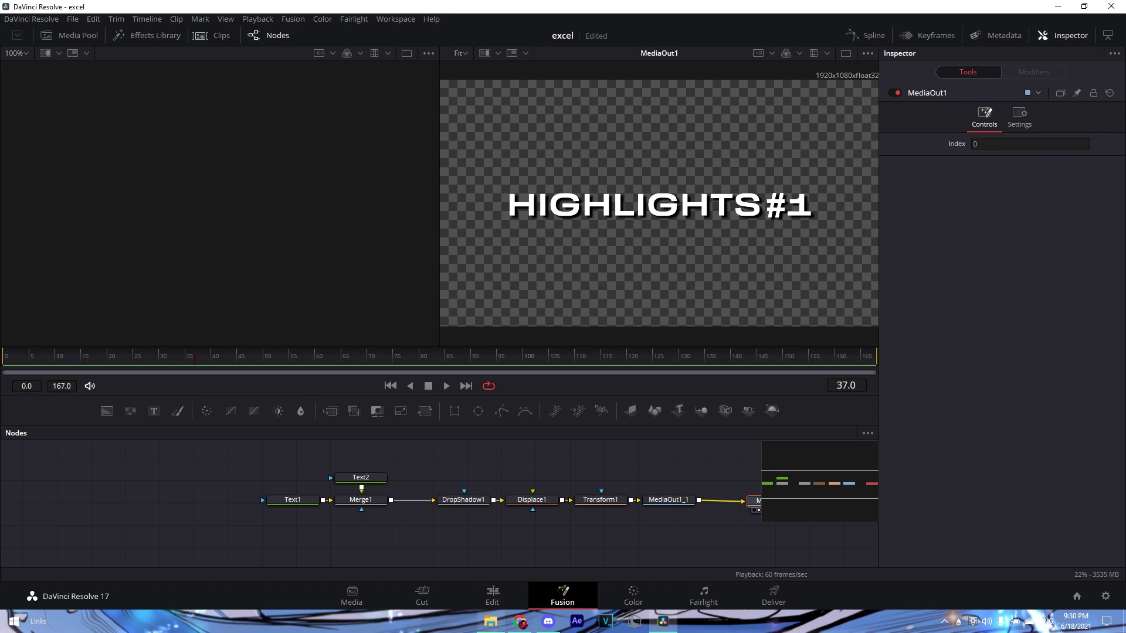
# Add Displacement Map.mov from the Tutorials Stuff folder to the node graph, above the Displace1 node
pyautogui.click(490, 621)
pyautogui.click(450, 178)
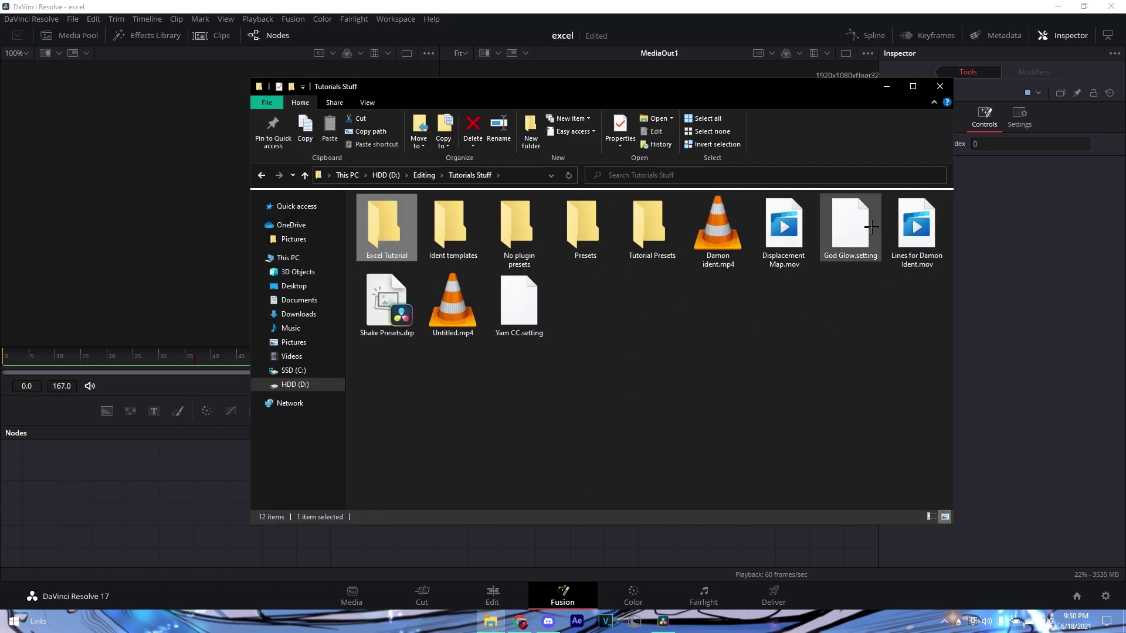
pyautogui.moveTo(786, 267); pyautogui.dragTo(535, 472)
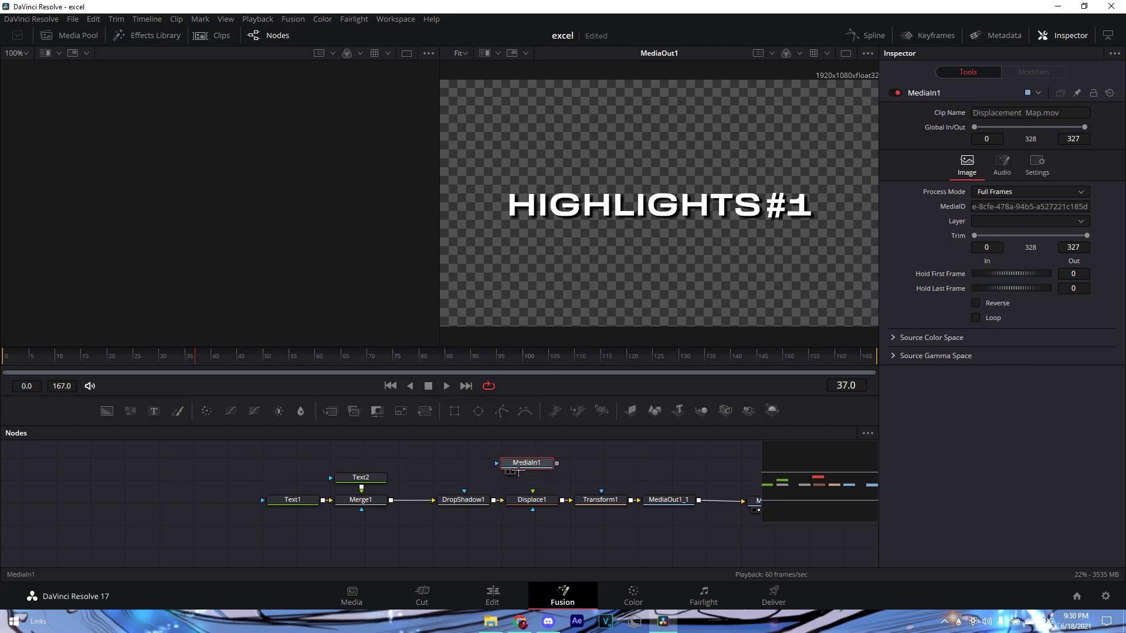
# Connect the MediaIn1 displacement map to the foreground input of the Displace1 node
pyautogui.moveTo(555, 463); pyautogui.dragTo(532, 499)
pyautogui.click(534, 503)
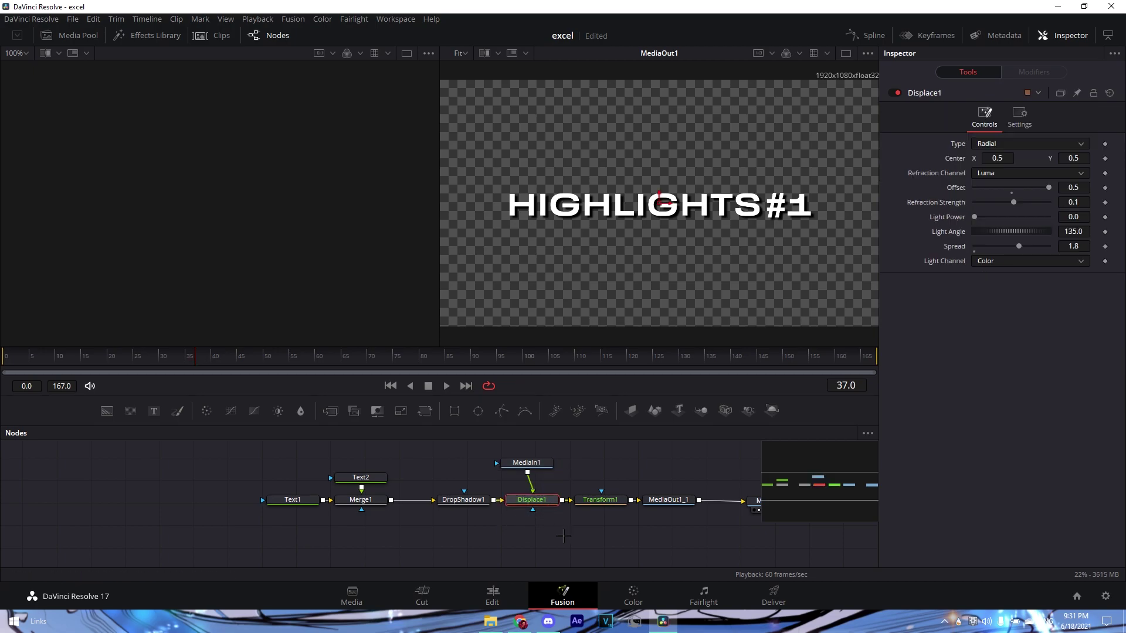
# Replace the number 1 in the Text1 node's title with 22
pyautogui.click(290, 503)
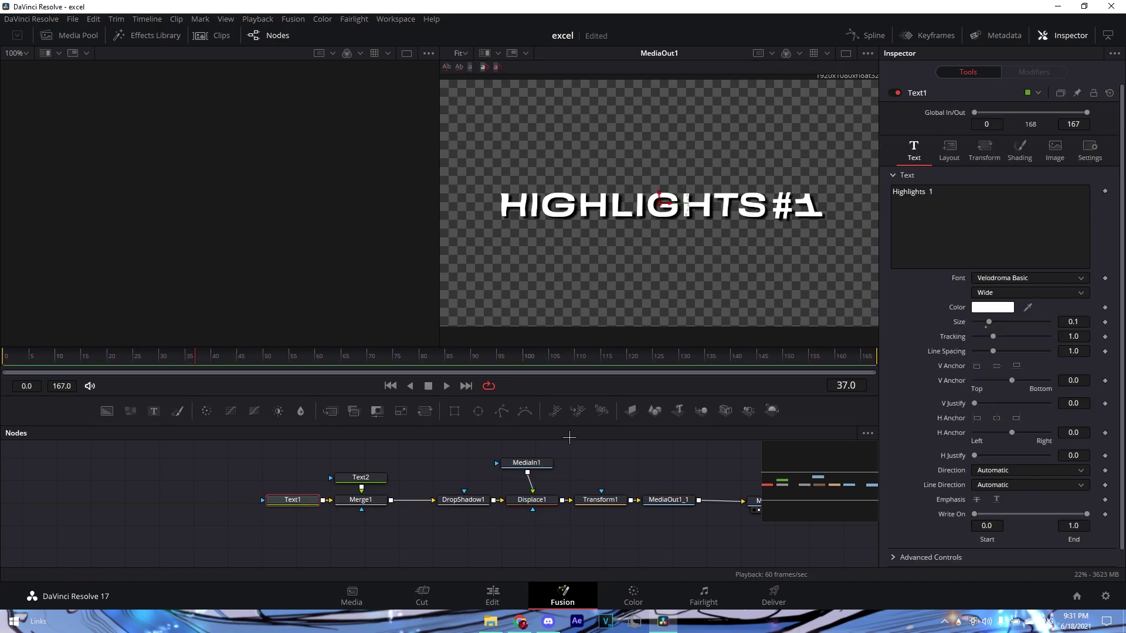
pyautogui.moveTo(494, 451); pyautogui.dragTo(702, 456)
pyautogui.click(476, 480)
pyautogui.moveTo(476, 480)
pyautogui.mouseDown()
pyautogui.moveTo(443, 516)
pyautogui.moveTo(514, 384)
pyautogui.moveTo(470, 478)
pyautogui.mouseUp()
pyautogui.click(325, 503)
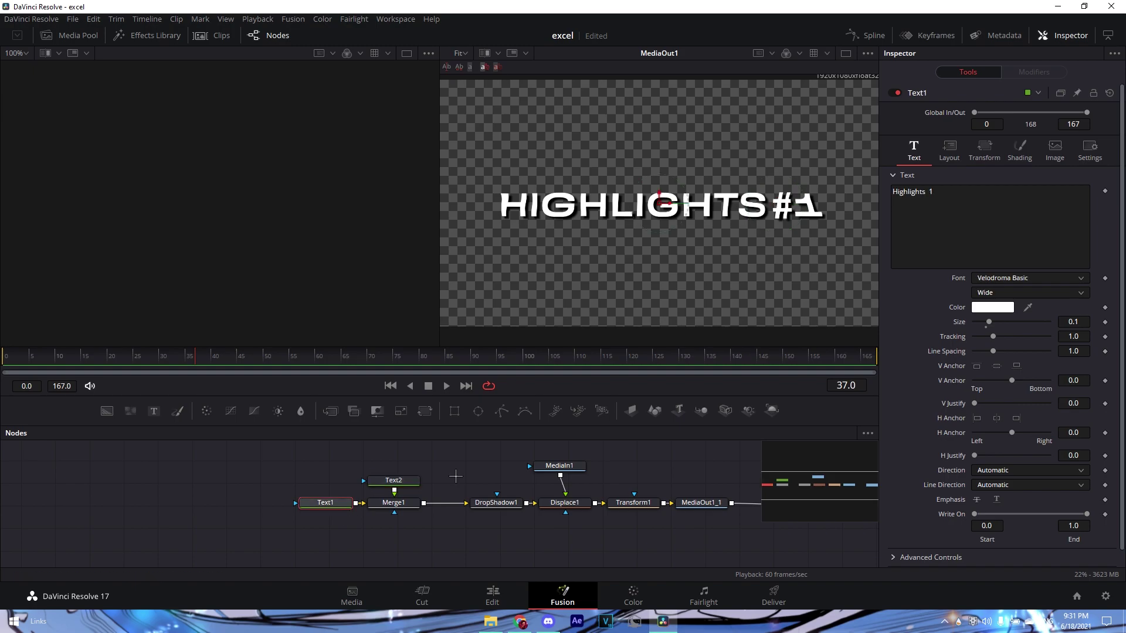
pyautogui.click(965, 203)
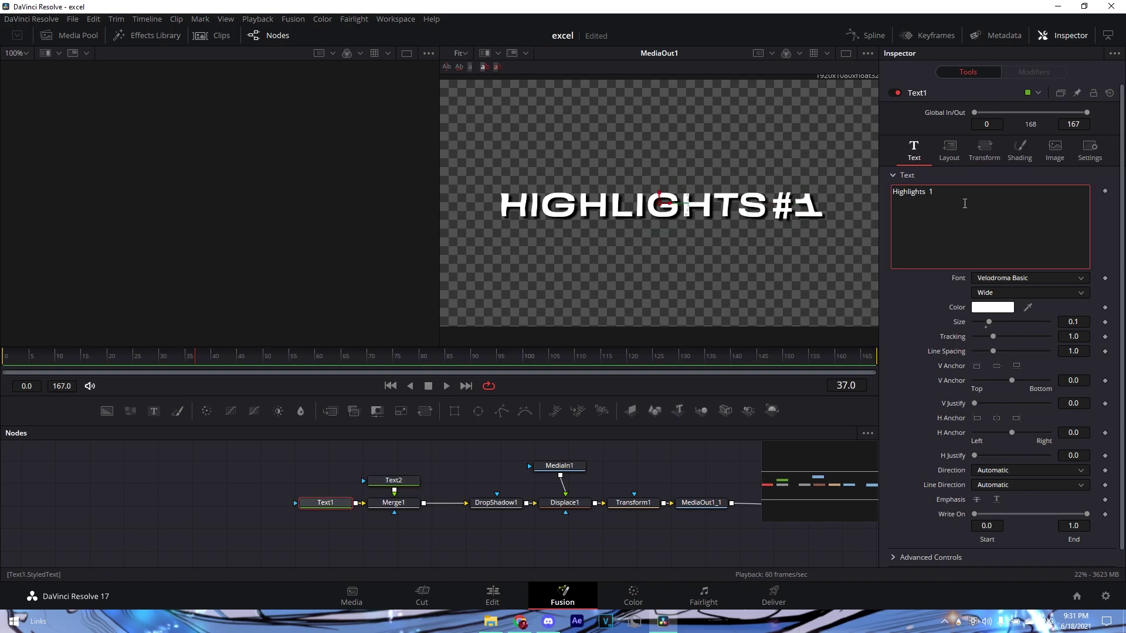
pyautogui.press('BackSpace')
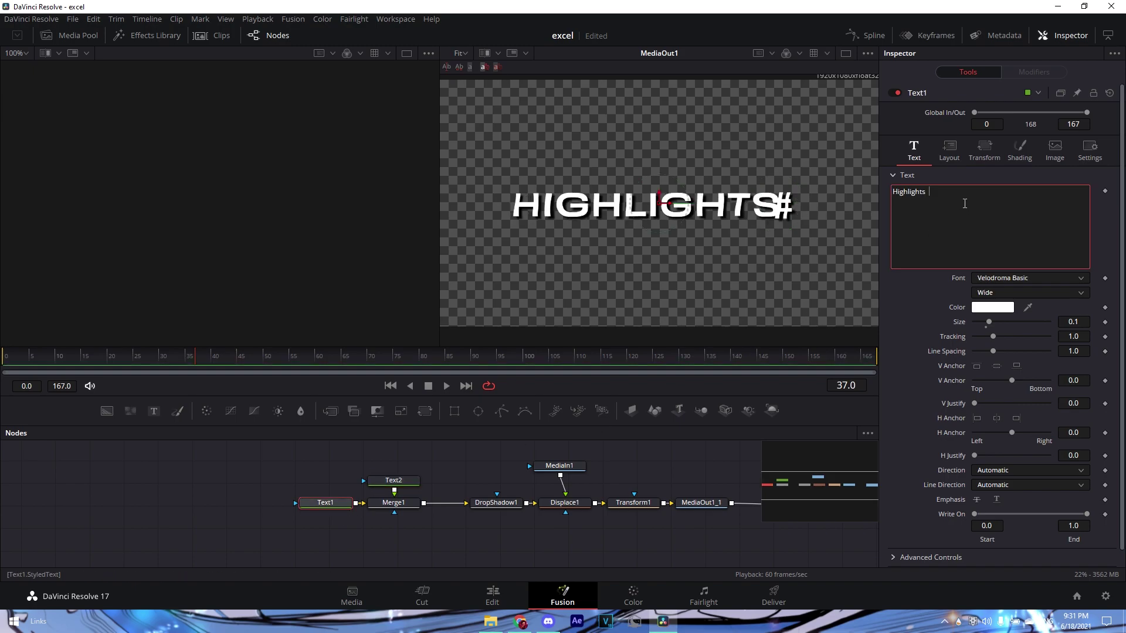
pyautogui.write('22')
# Move the # of the Text2 node into the gap between HIGHLIGHTS and 22
pyautogui.click(393, 480)
pyautogui.scroll(2, 802, 199)
pyautogui.scroll(-1, 801, 198)
pyautogui.scroll(1, 797, 208)
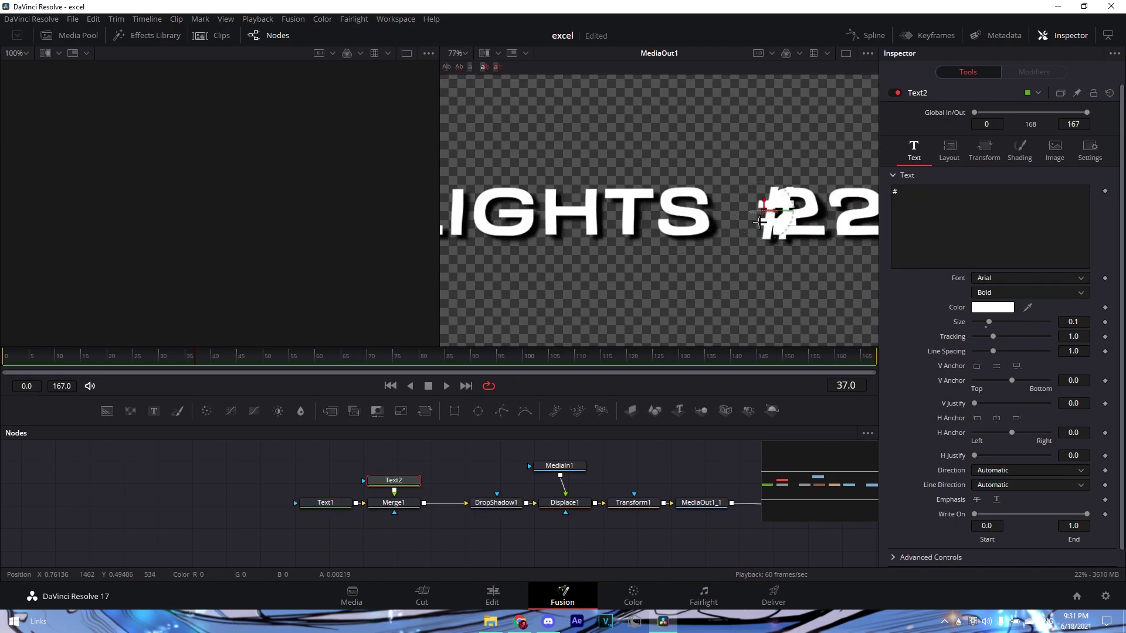
pyautogui.moveTo(770, 222); pyautogui.dragTo(739, 223)
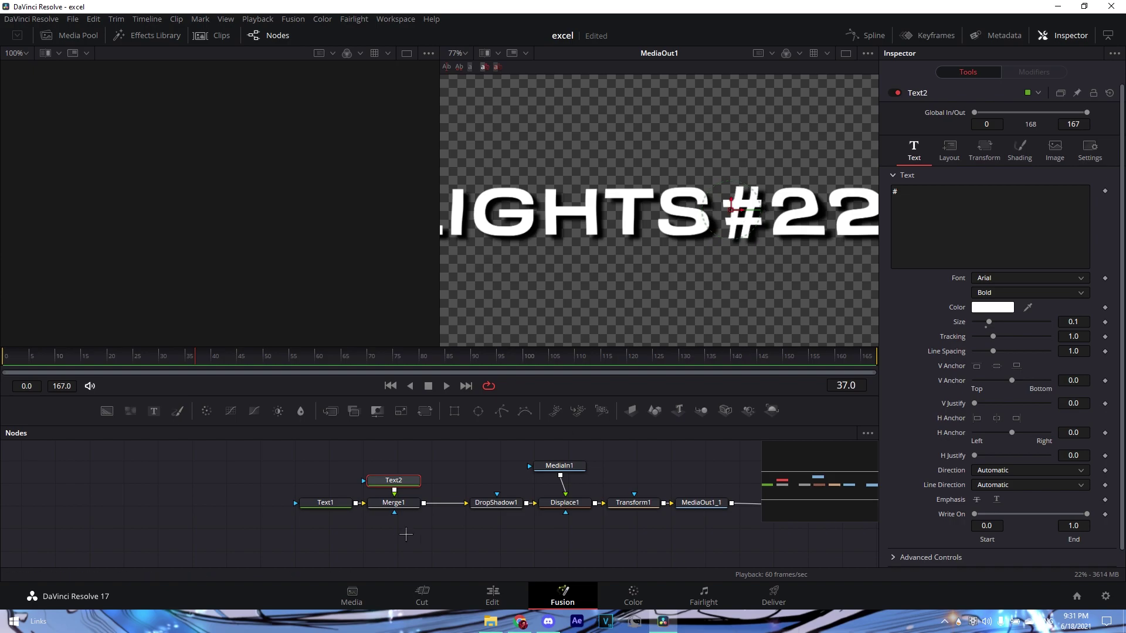
pyautogui.click(326, 507)
pyautogui.click(914, 209)
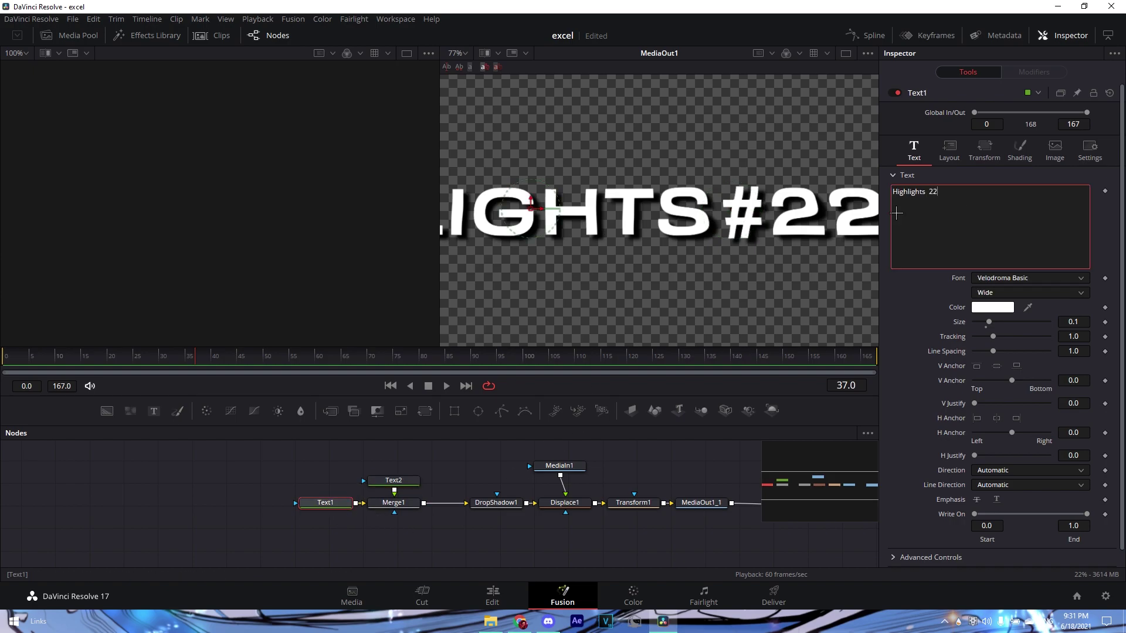
pyautogui.write('#')
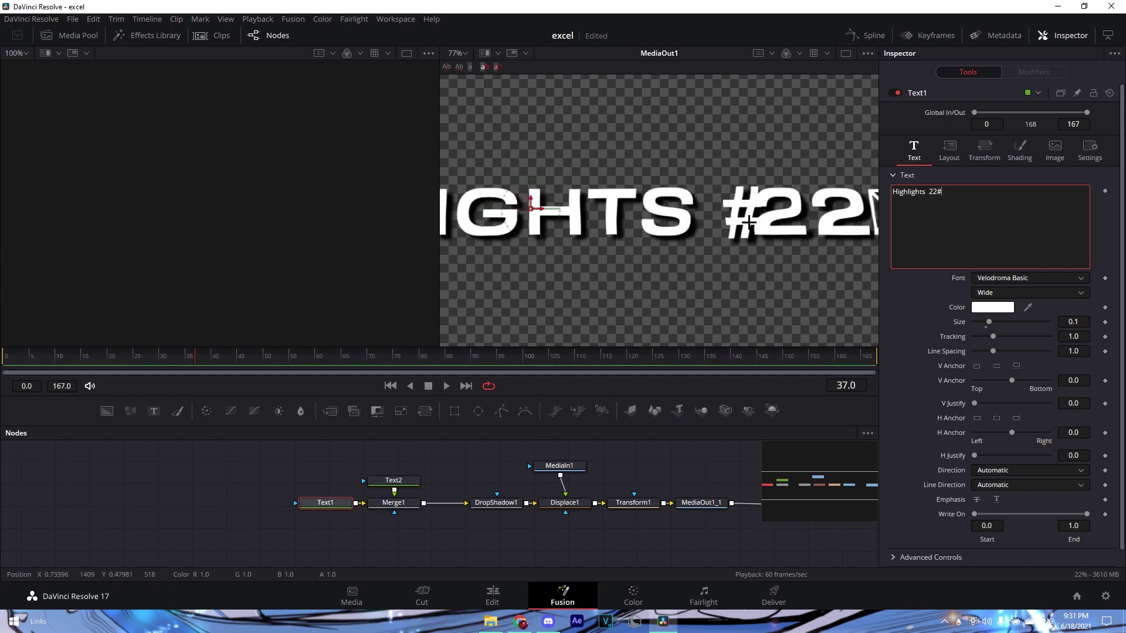
pyautogui.press('BackSpace')
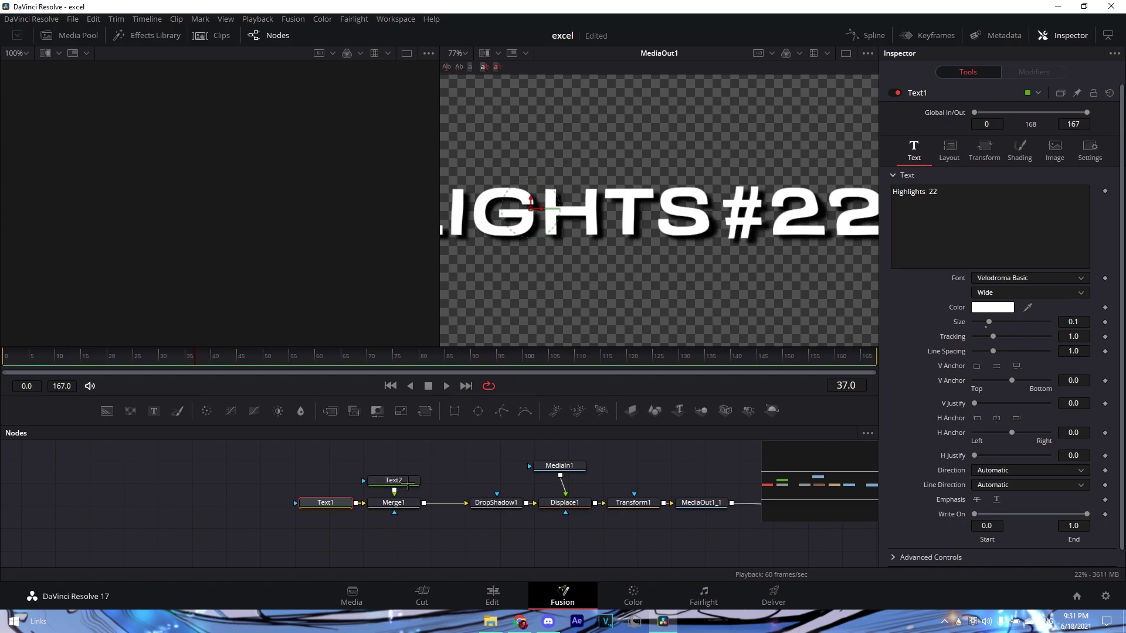
# Nudge the # of the Text2 node slightly toward 22 to even out the title spacing
pyautogui.click(394, 480)
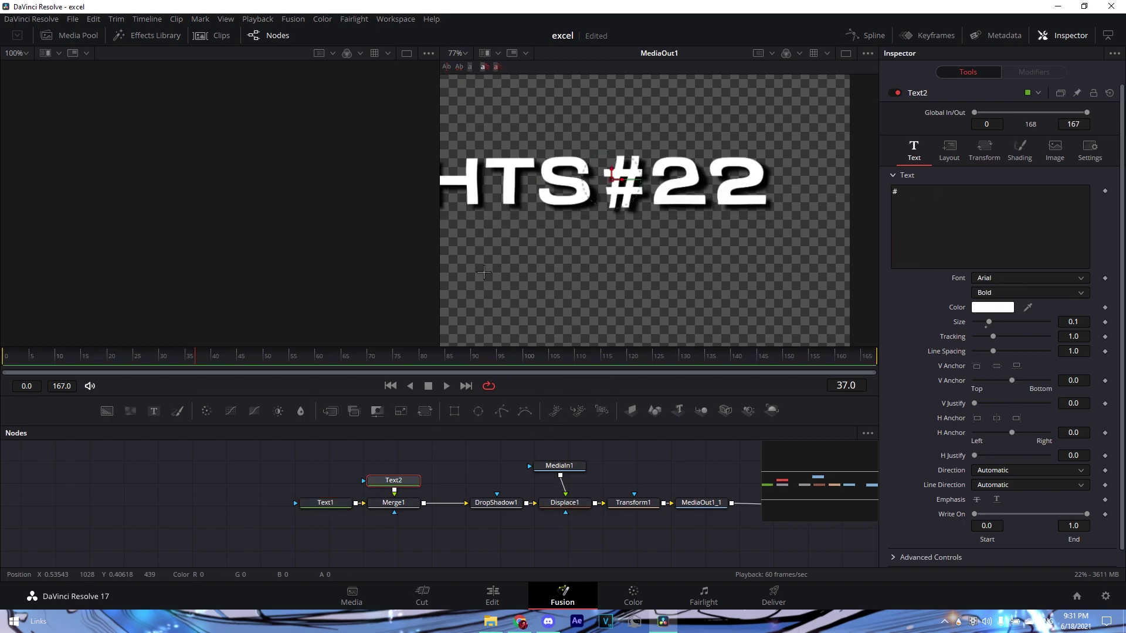
pyautogui.moveTo(622, 190)
pyautogui.mouseDown()
pyautogui.moveTo(608, 190)
pyautogui.moveTo(627, 193)
pyautogui.mouseUp()
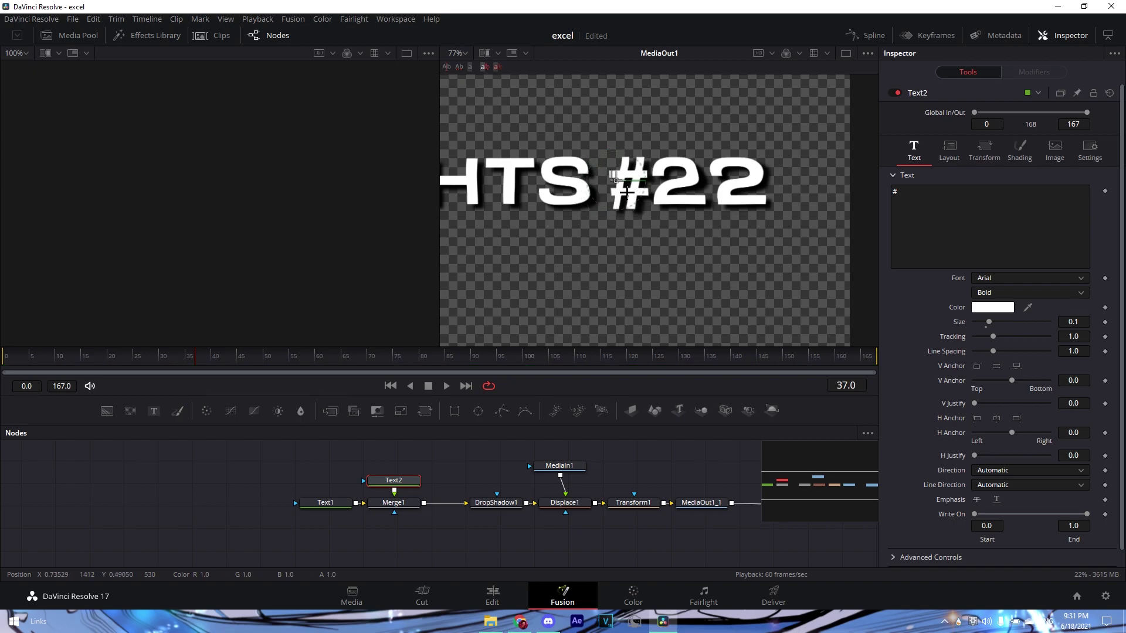
pyautogui.scroll(2, 635, 194)
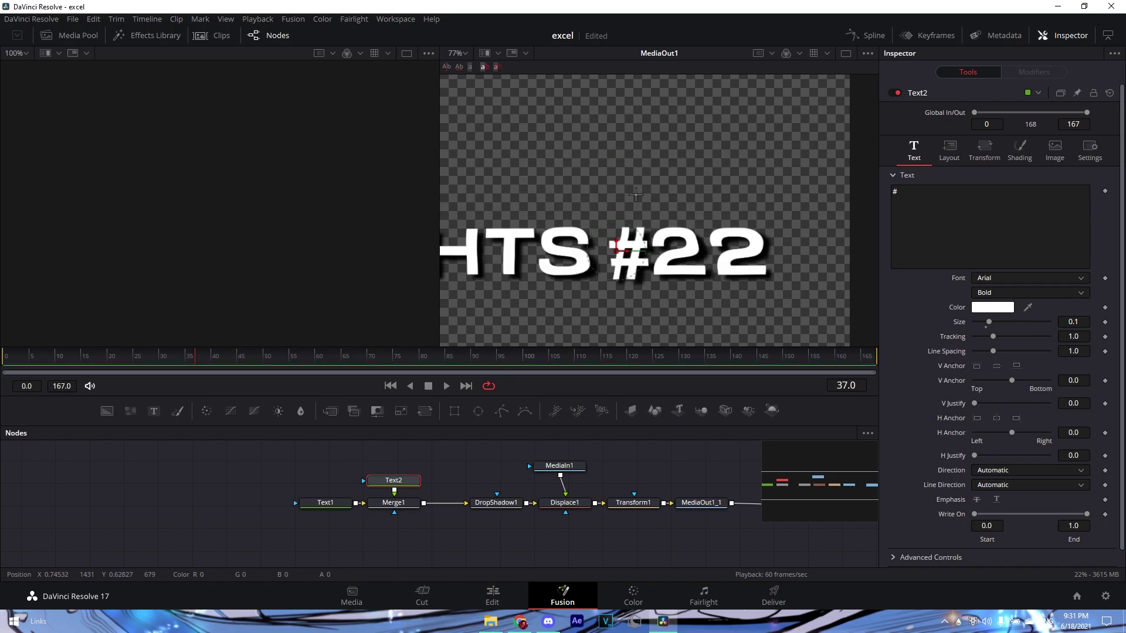
pyautogui.scroll(-1, 636, 195)
pyautogui.scroll(-1, 626, 234)
pyautogui.moveTo(561, 276); pyautogui.dragTo(821, 283)
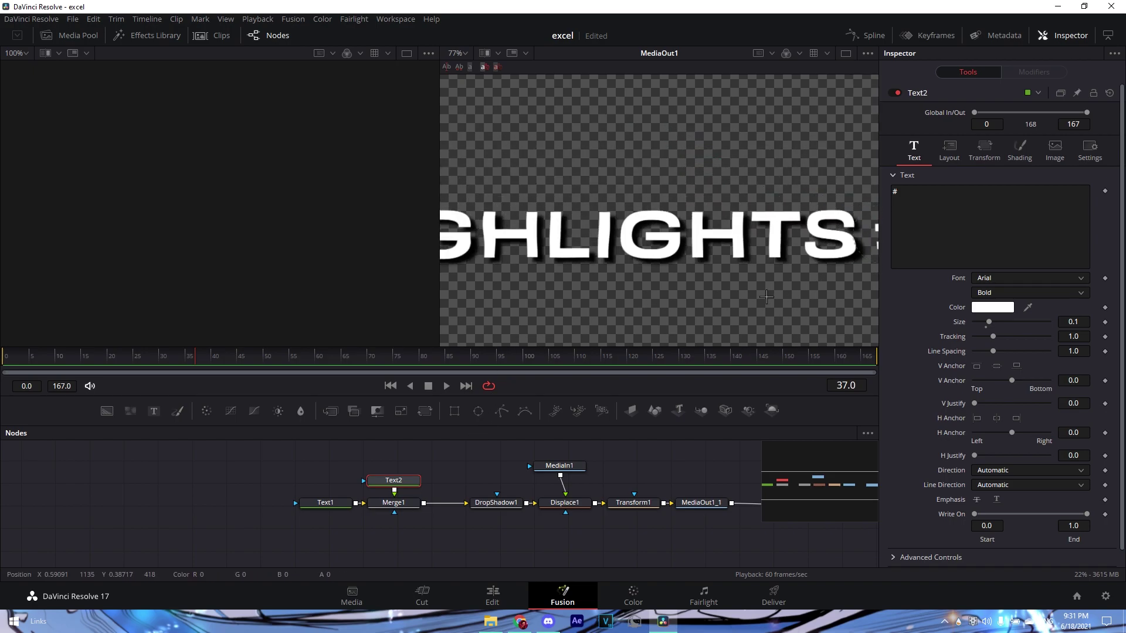
# Return to the Edit page and play the title over 1.mp4 from the timeline start
pyautogui.click(492, 596)
pyautogui.press('Home')
pyautogui.press('space')
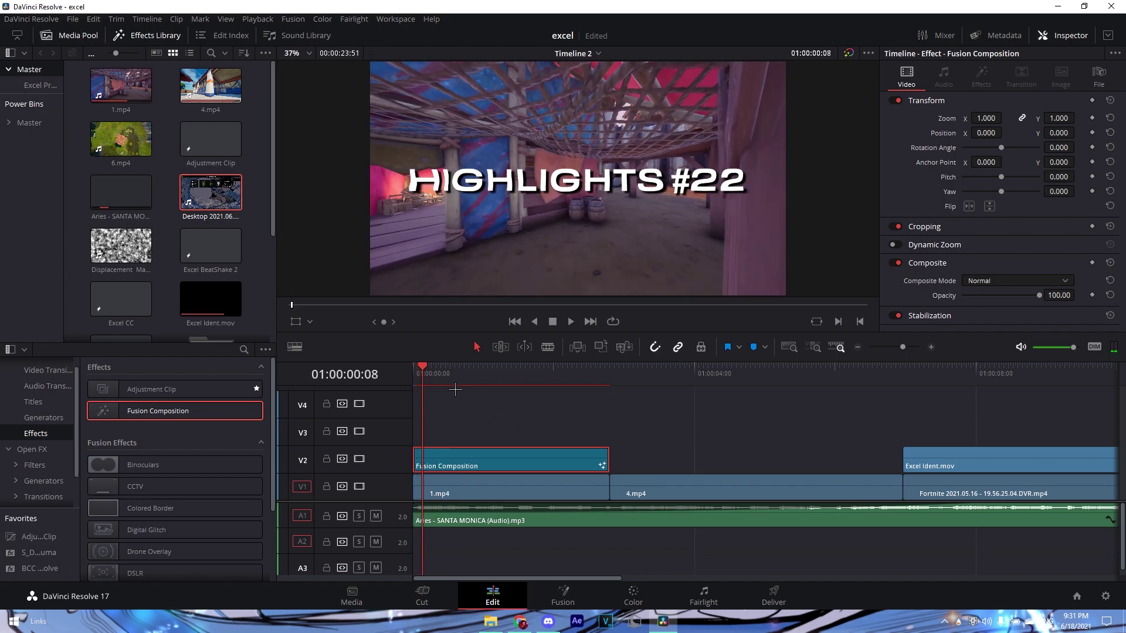
pyautogui.moveTo(457, 375); pyautogui.dragTo(616, 437)
# Split the Fortnite 2021.05.16 clip on V1 at 01:00:10:28, where Excel Ident.mov ends
pyautogui.click(629, 495)
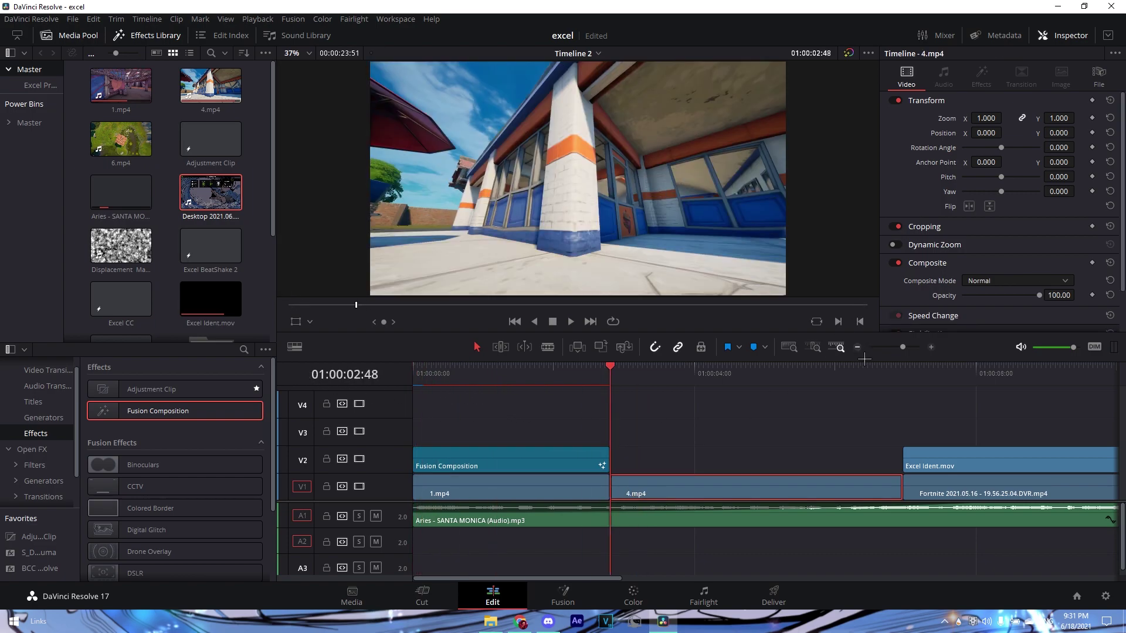
pyautogui.hotkey('ctrl', '-')
pyautogui.moveTo(605, 386); pyautogui.dragTo(770, 388)
pyautogui.click(706, 490)
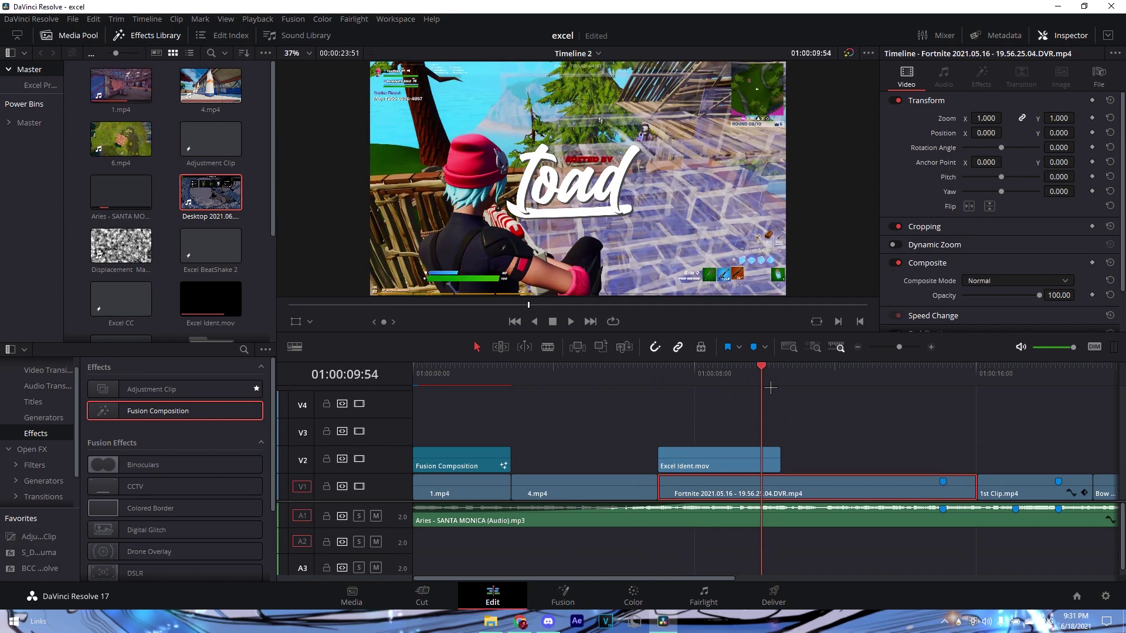
pyautogui.press('space')
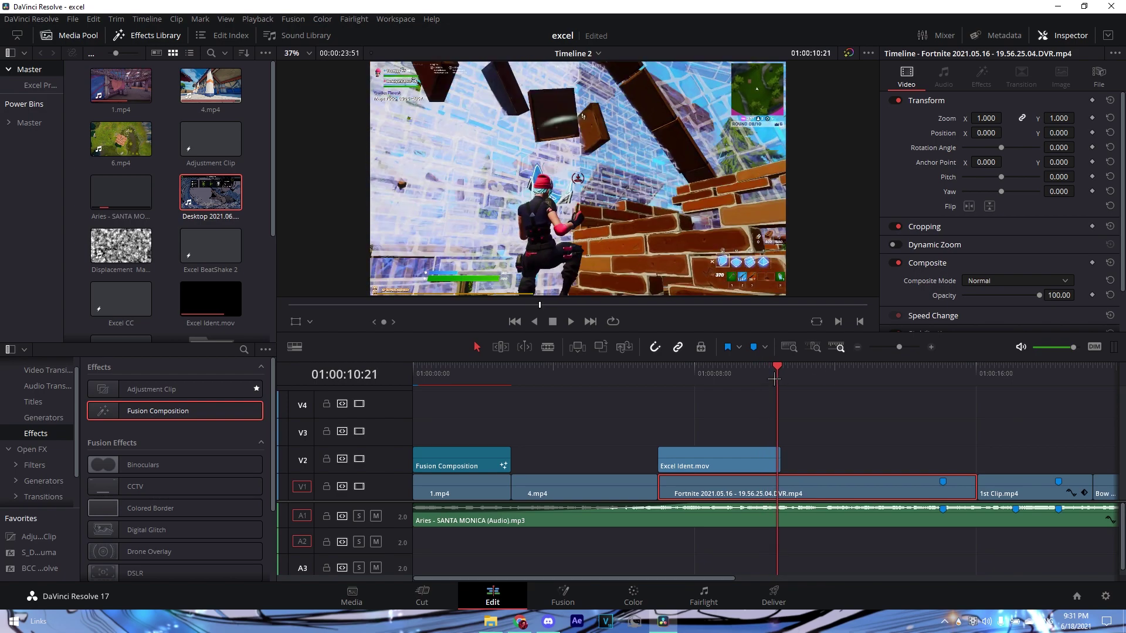
pyautogui.hotkey('ctrl', 'b')
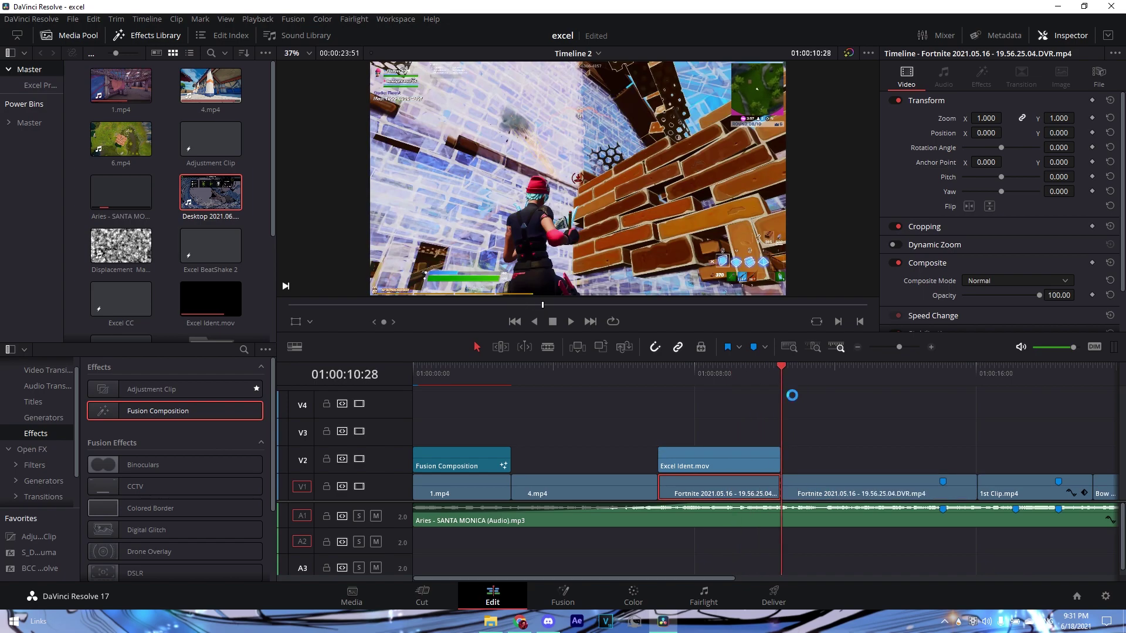
# Add an opacity keyframe of 100 at 01:00:10:28 to the Fortnite segment under Excel Ident.mov
pyautogui.scroll(-2, 993, 233)
pyautogui.click(1092, 248)
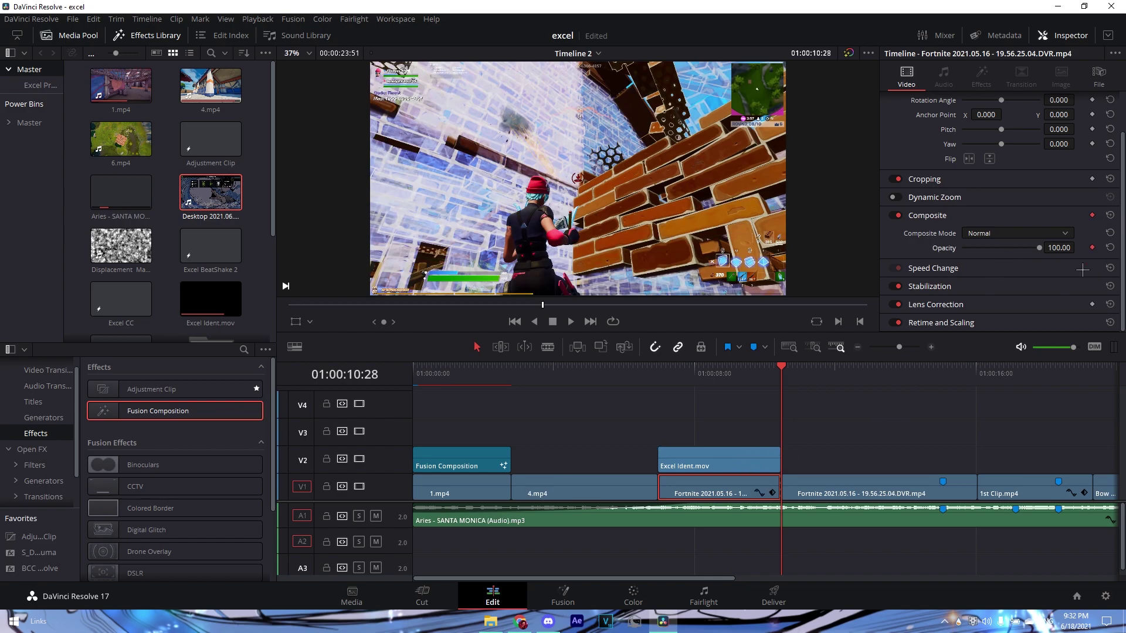
# Set the Fortnite segment's opacity to 25 with a keyframe at 01:00:10:07
pyautogui.moveTo(791, 378); pyautogui.dragTo(772, 378)
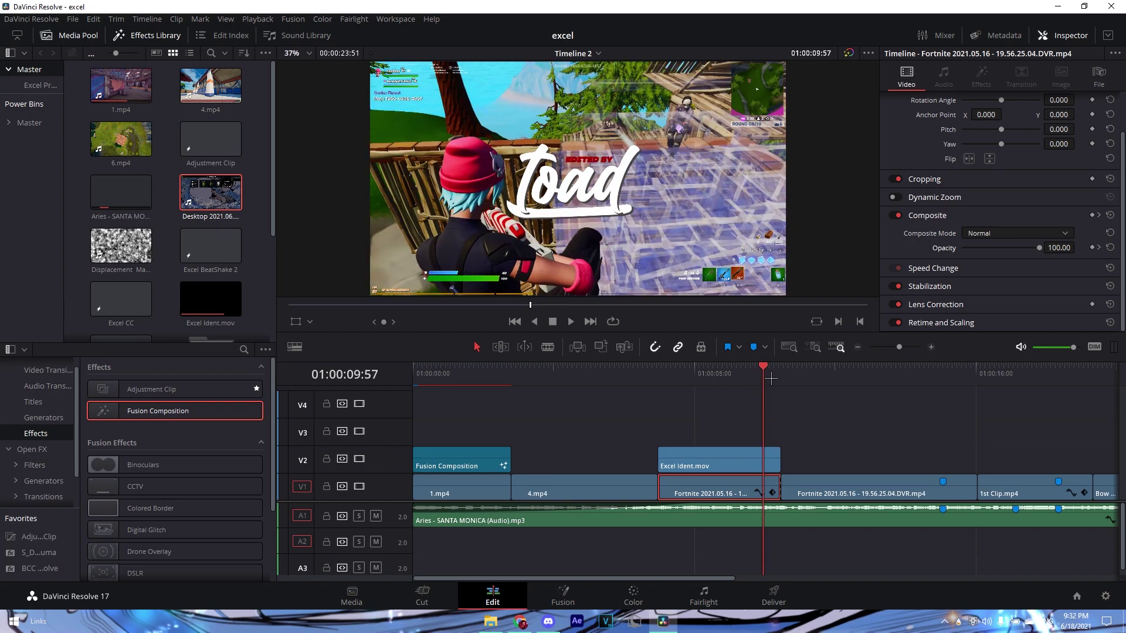
pyautogui.press('Right')
pyautogui.press('Right')
pyautogui.press('Right')
pyautogui.press('Right')
pyautogui.press('Right')
pyautogui.press('Right')
pyautogui.press('Right')
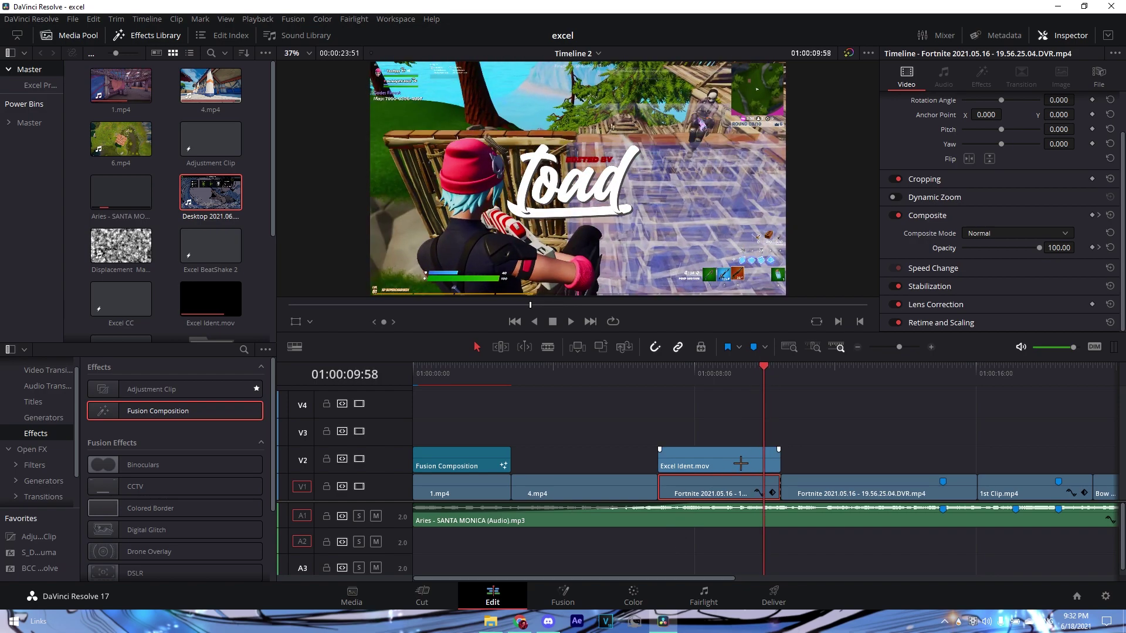
pyautogui.press('Left')
pyautogui.press('Left')
pyautogui.press('Left')
pyautogui.press('Right')
pyautogui.press('Right')
pyautogui.press('Right')
pyautogui.press('Right')
pyautogui.press('Right')
pyautogui.press('Right')
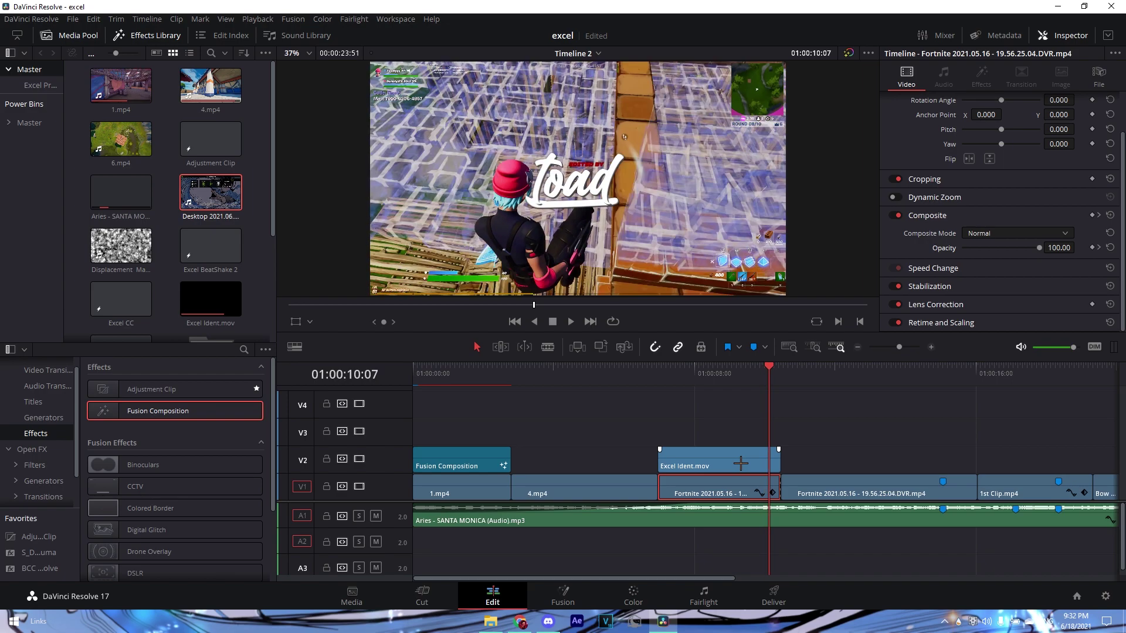
pyautogui.click(1064, 248)
pyautogui.write('25')
pyautogui.press('Return')
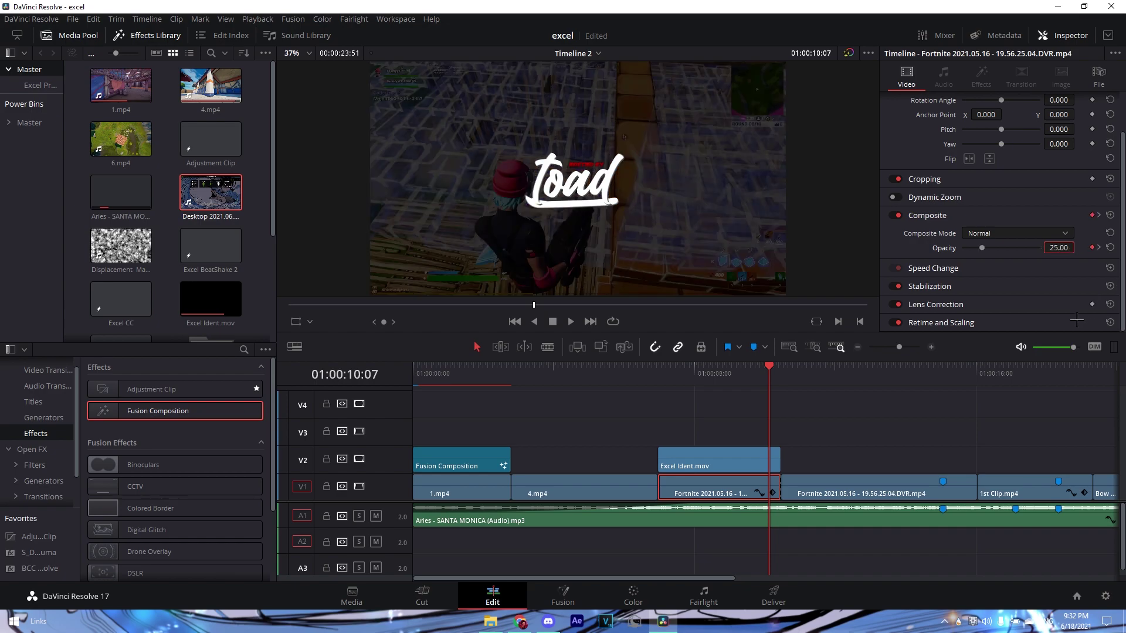
# Play the segment under Excel Ident.mov from its start to review the opacity fade
pyautogui.moveTo(771, 382); pyautogui.dragTo(662, 384)
pyautogui.press('space')
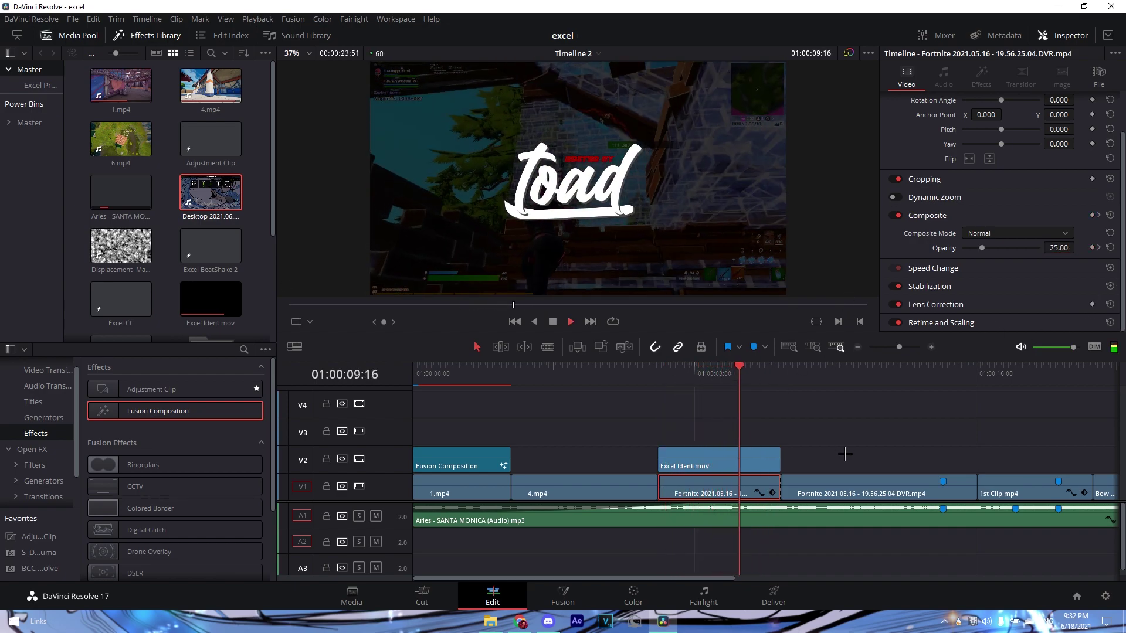
pyautogui.press('space')
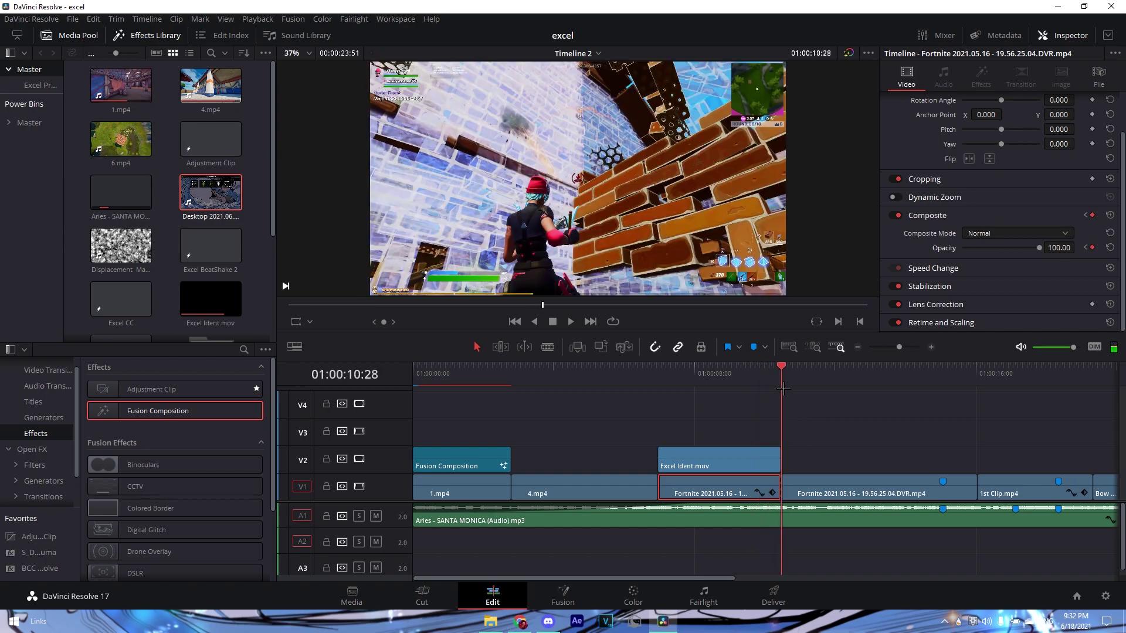
# Go to the opacity keyframe at 01:00:10:07 and apply the Resolve FX Gaussian Blur to the Fortnite segment under Excel Ident.mov
pyautogui.click(1085, 247)
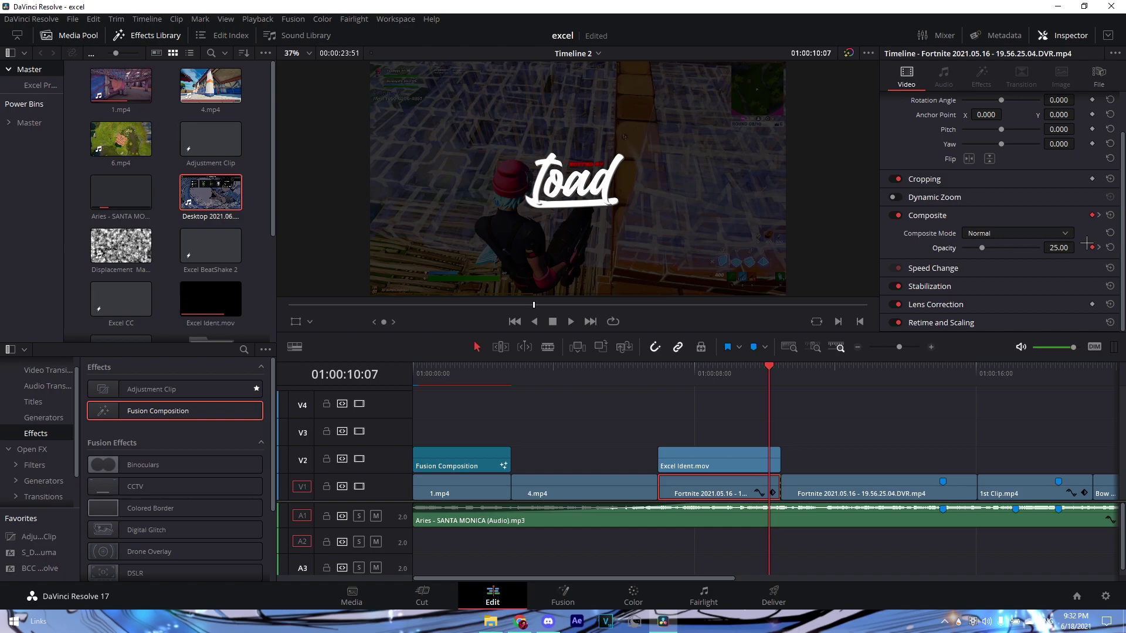
pyautogui.click(32, 449)
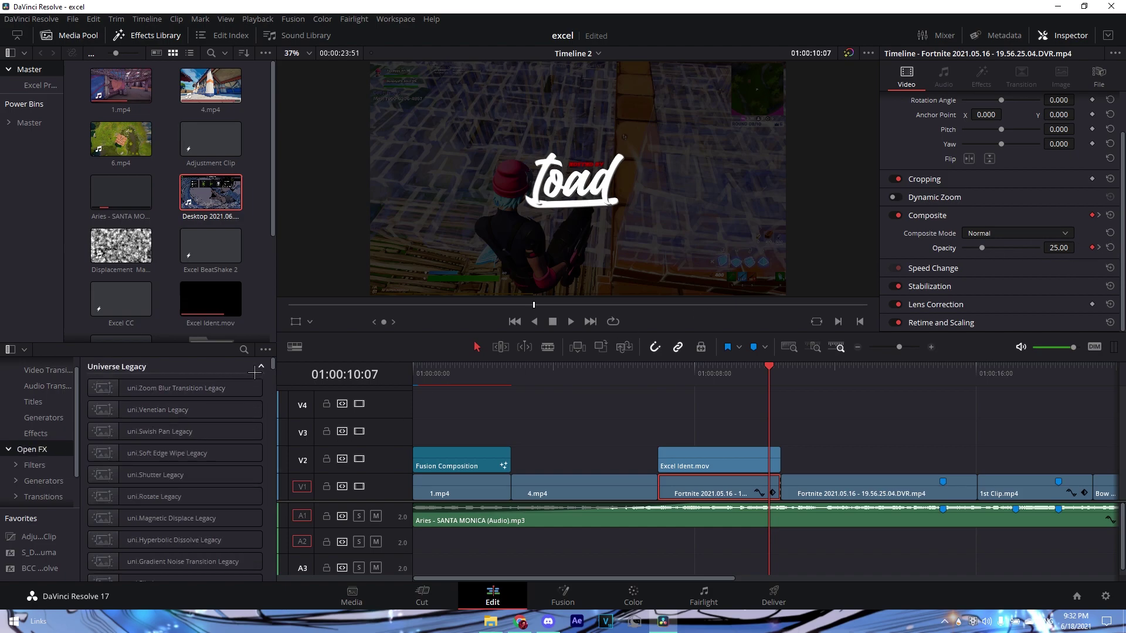
pyautogui.click(244, 349)
pyautogui.write('ga')
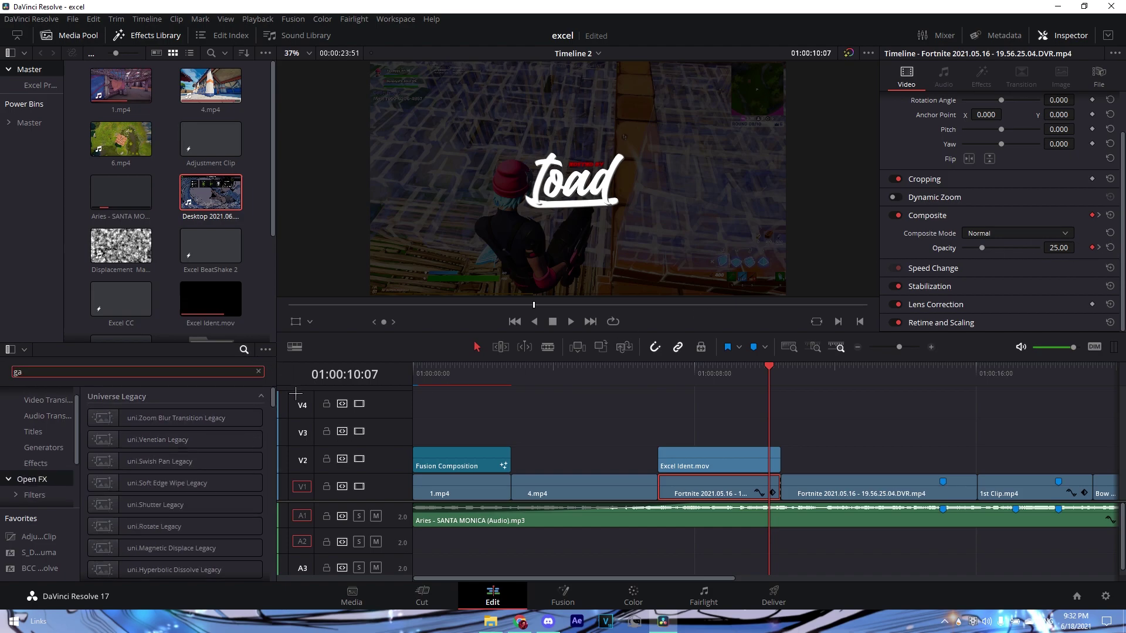
pyautogui.write('us')
pyautogui.moveTo(148, 418); pyautogui.dragTo(721, 496)
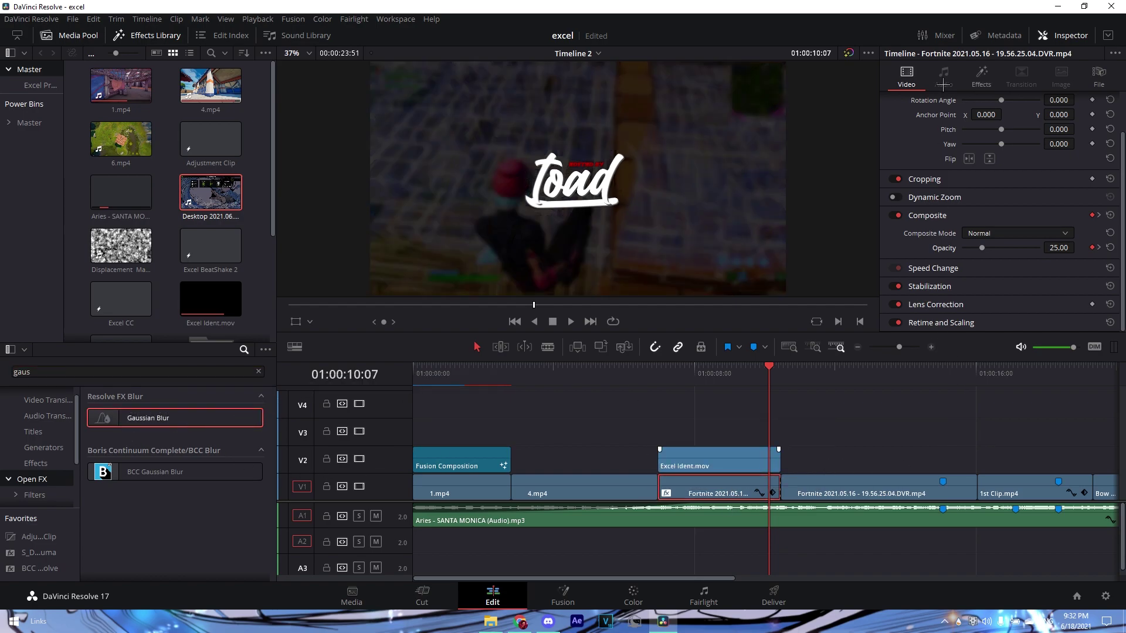
# Set the Gaussian Blur's ganged horizontal and vertical strength to 0.3
pyautogui.click(995, 88)
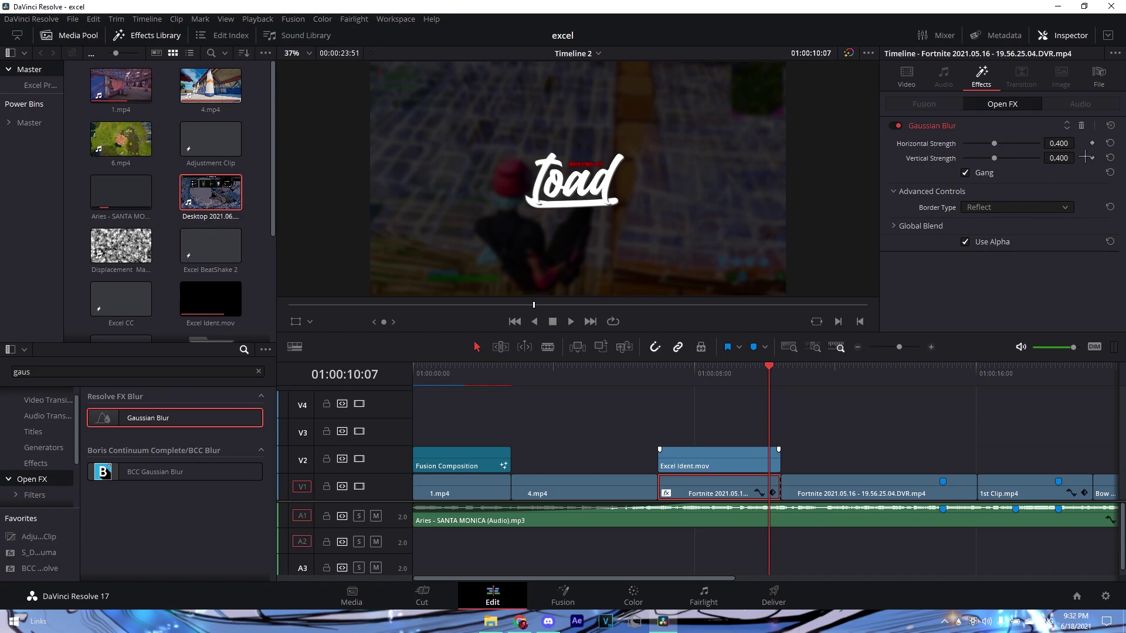
pyautogui.click(1069, 145)
pyautogui.write('0.3')
pyautogui.press('Return')
# Keyframe the Gaussian Blur's Global Blend at 1.000 at 01:00:10:07 and lower it at the segment's end, 01:00:10:28
pyautogui.click(906, 76)
pyautogui.click(782, 366)
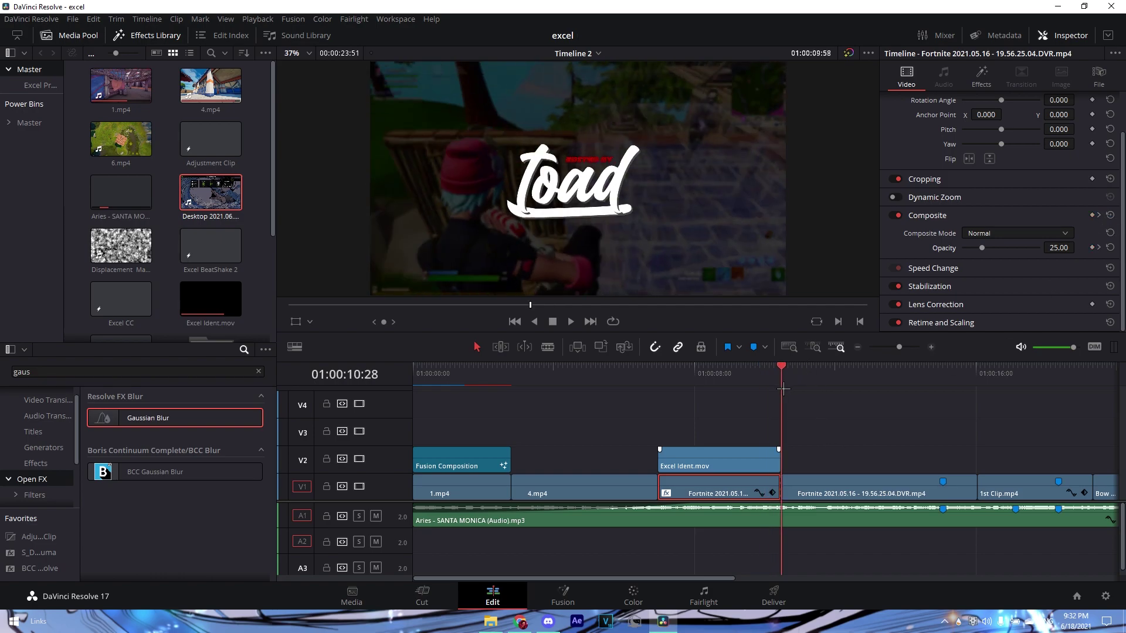
pyautogui.click(981, 75)
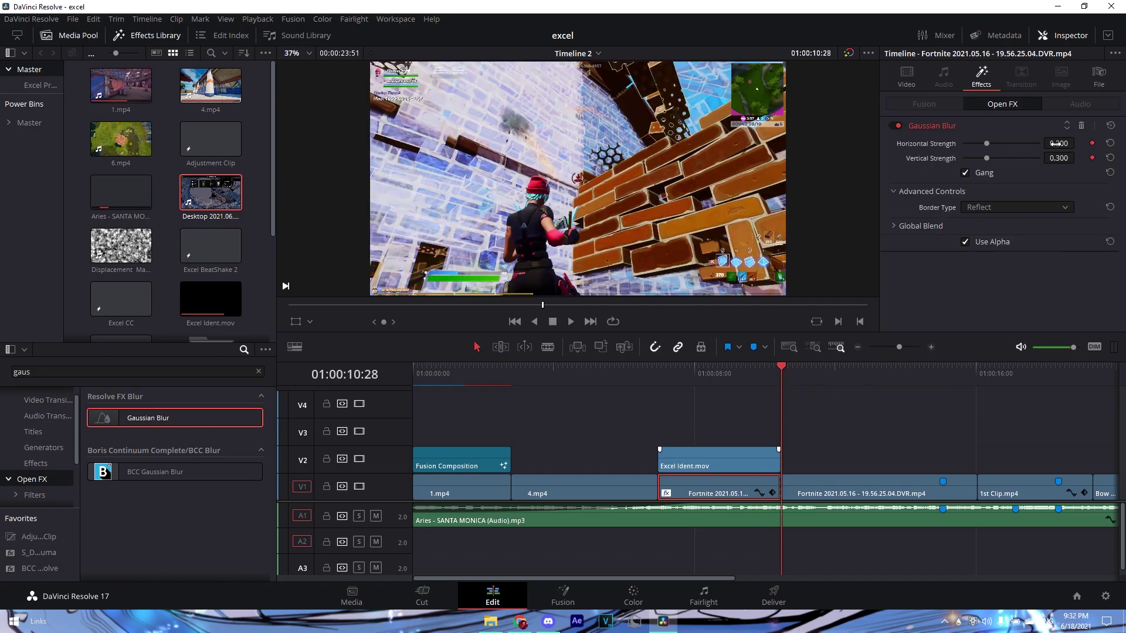
pyautogui.click(902, 228)
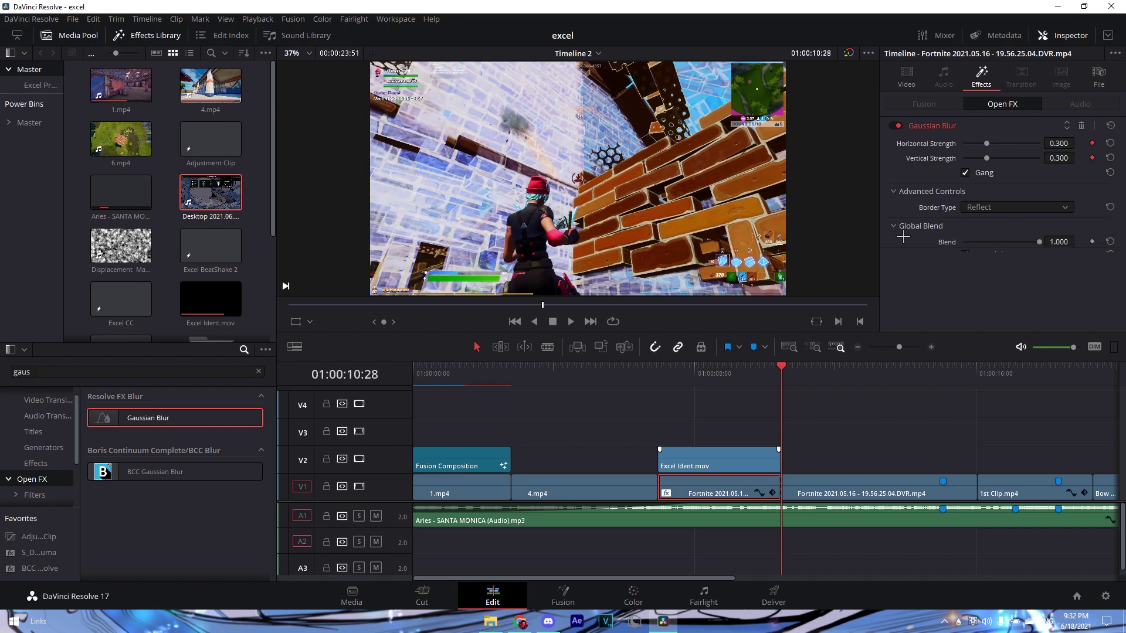
pyautogui.click(1092, 143)
pyautogui.click(1091, 242)
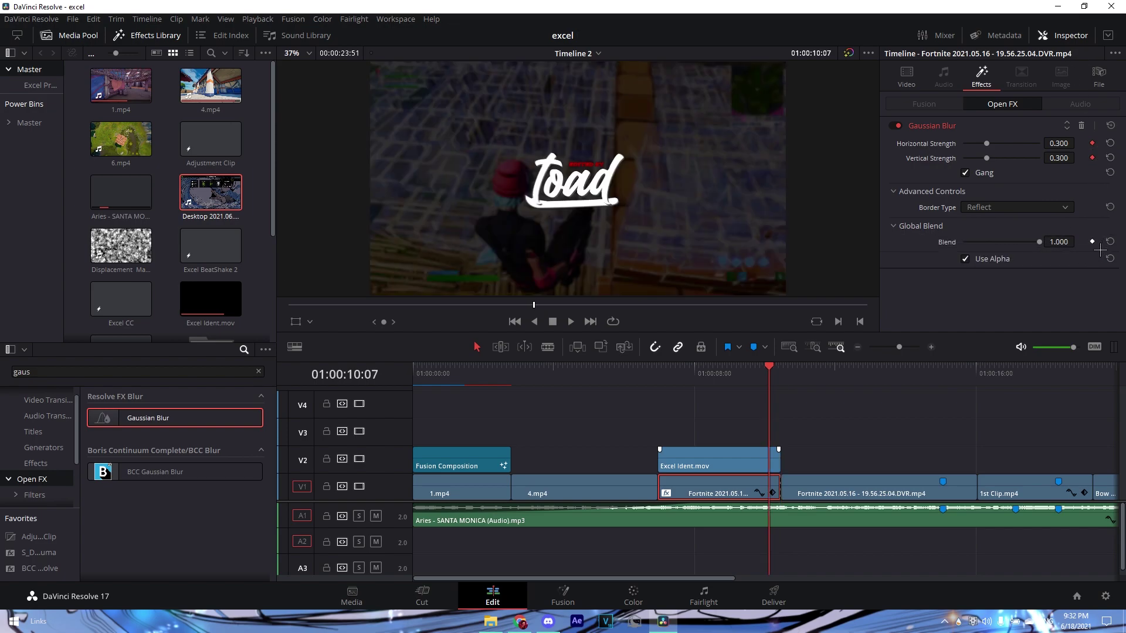
pyautogui.click(780, 380)
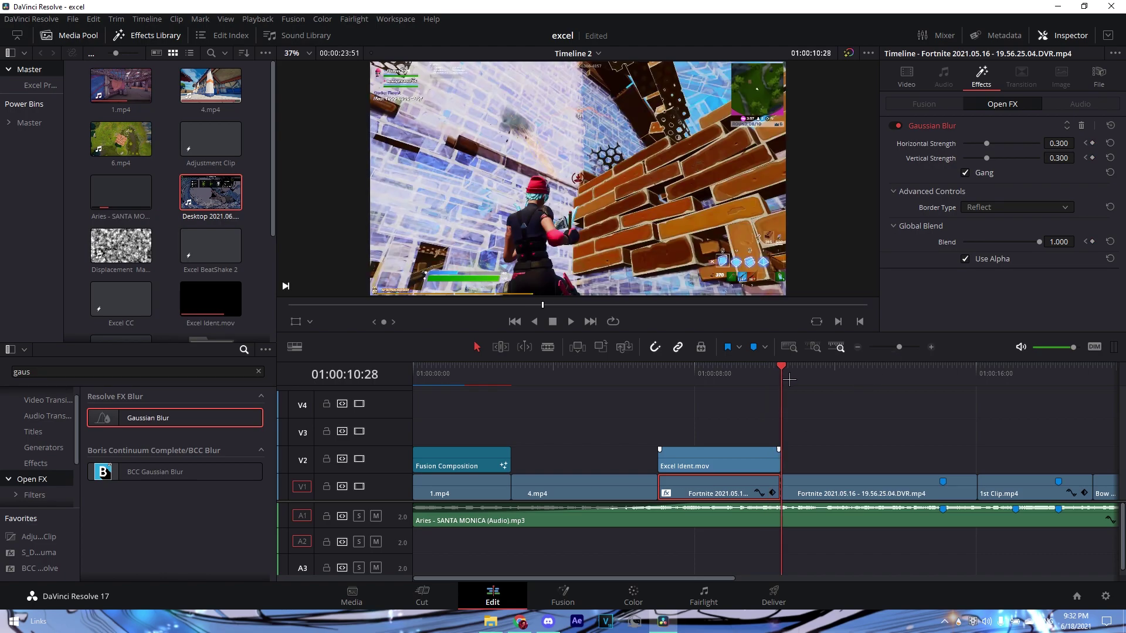
pyautogui.moveTo(1052, 242); pyautogui.dragTo(1043, 251)
# Remove the Gaussian Blur's strength keyframes and set its ganged horizontal and vertical strength to 0.3
pyautogui.click(1085, 143)
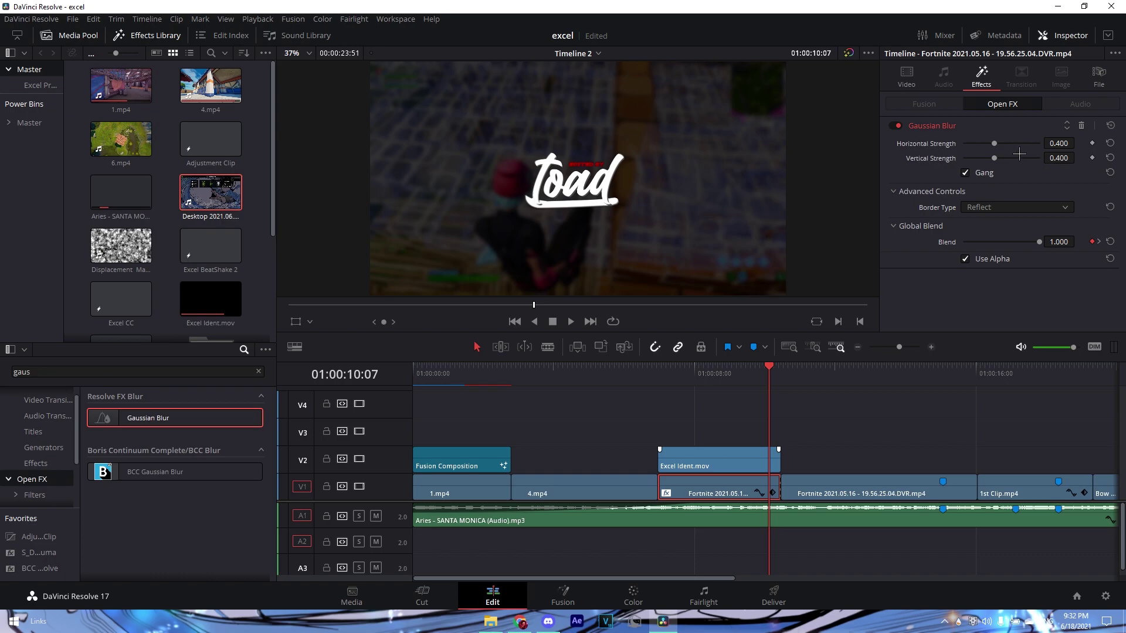
pyautogui.doubleClick(1054, 146)
pyautogui.write('0.3')
pyautogui.press('Return')
# Play and scrub through the segment under Excel Ident.mov from its start to review the fading blur
pyautogui.press('Up')
pyautogui.click(811, 389)
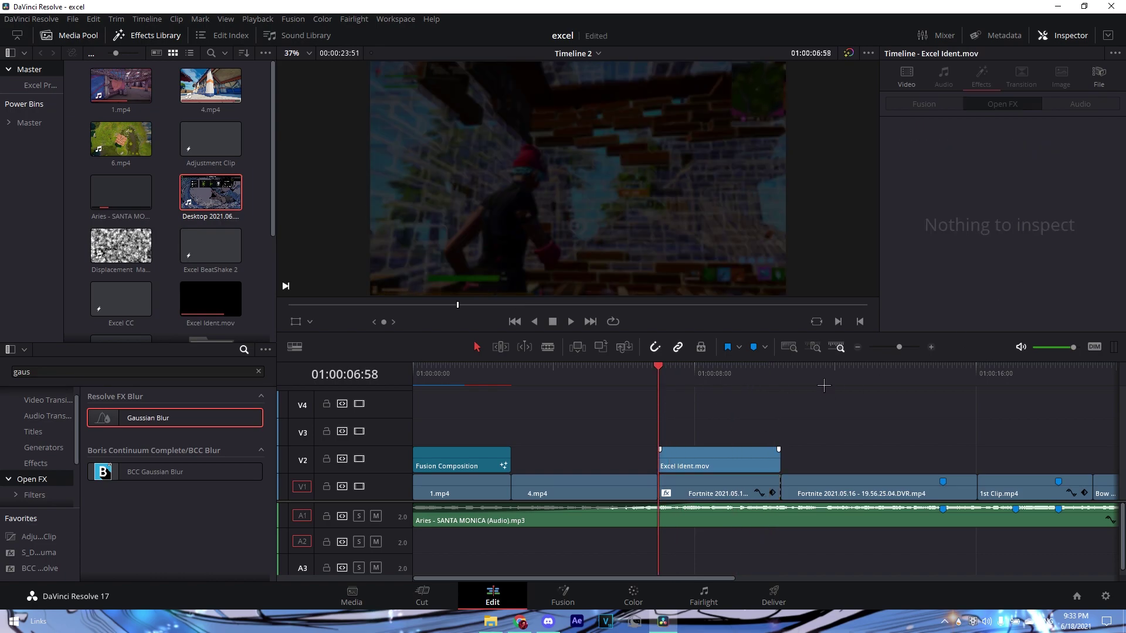
pyautogui.press('space')
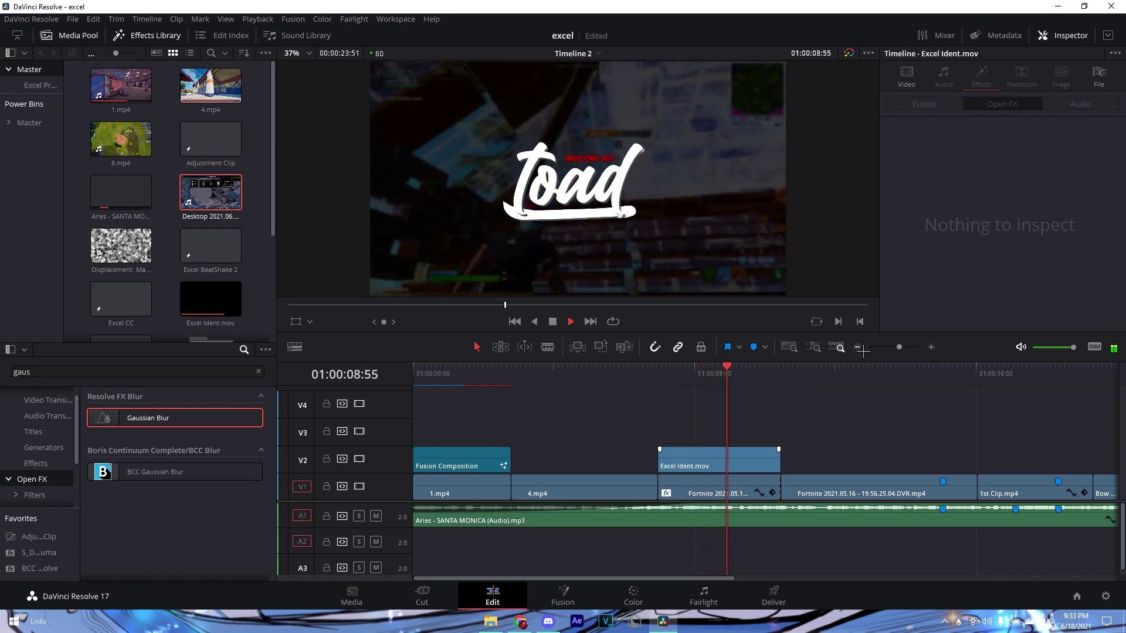
pyautogui.press('space')
pyautogui.moveTo(756, 377); pyautogui.dragTo(711, 388)
pyautogui.press('Down')
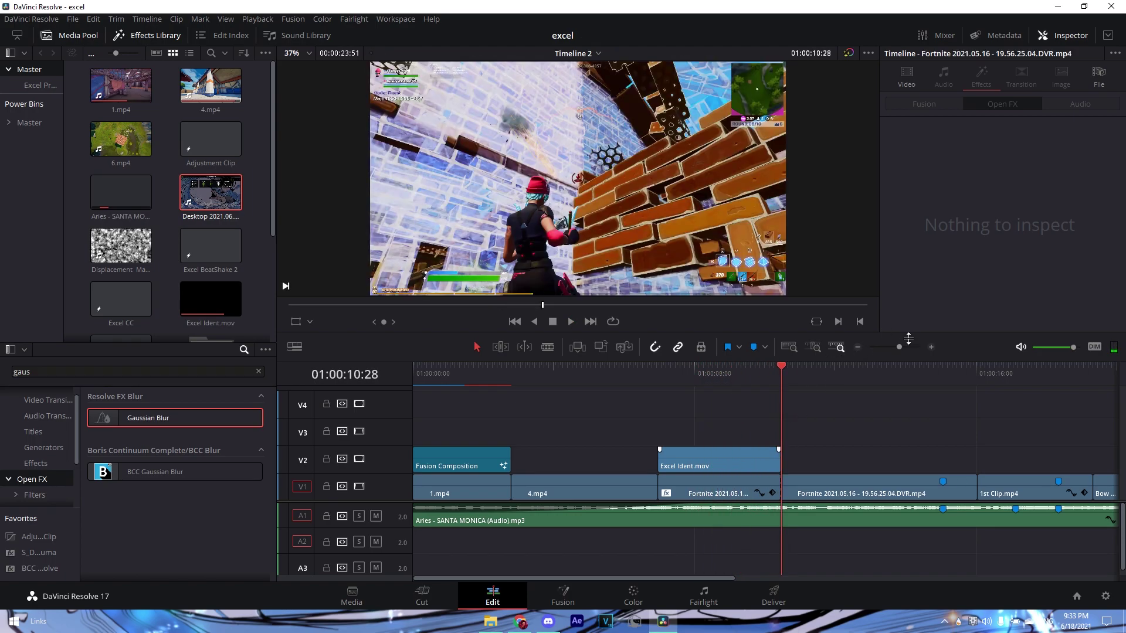
pyautogui.click(933, 348)
pyautogui.hotkey('ctrl', '-')
pyautogui.hotkey('ctrl', '-')
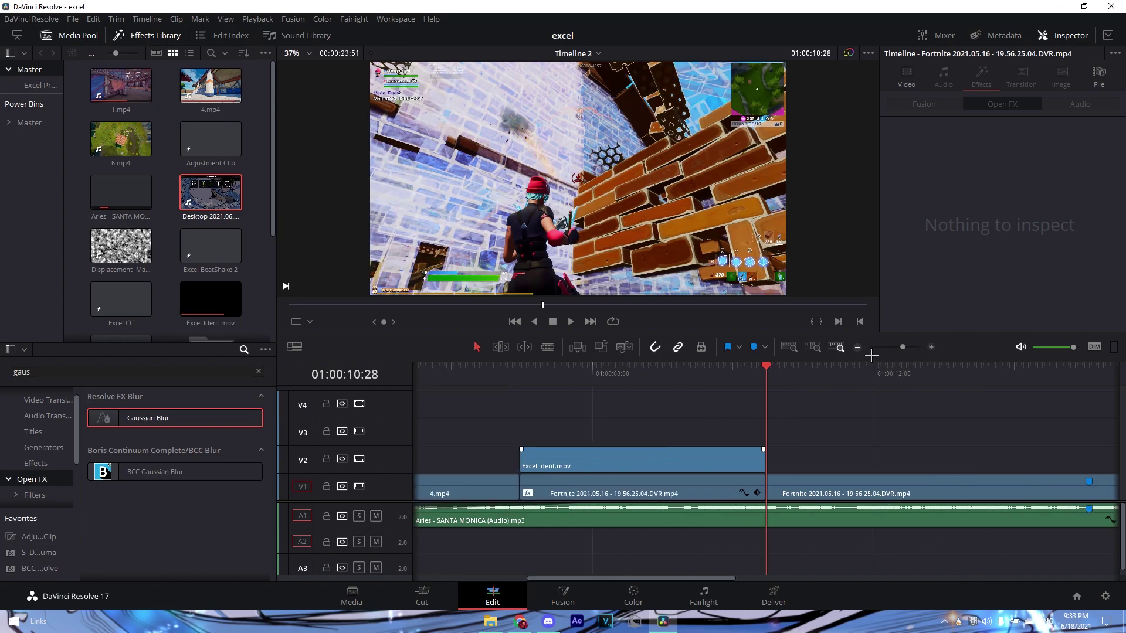
pyautogui.hotkey('ctrl', '-')
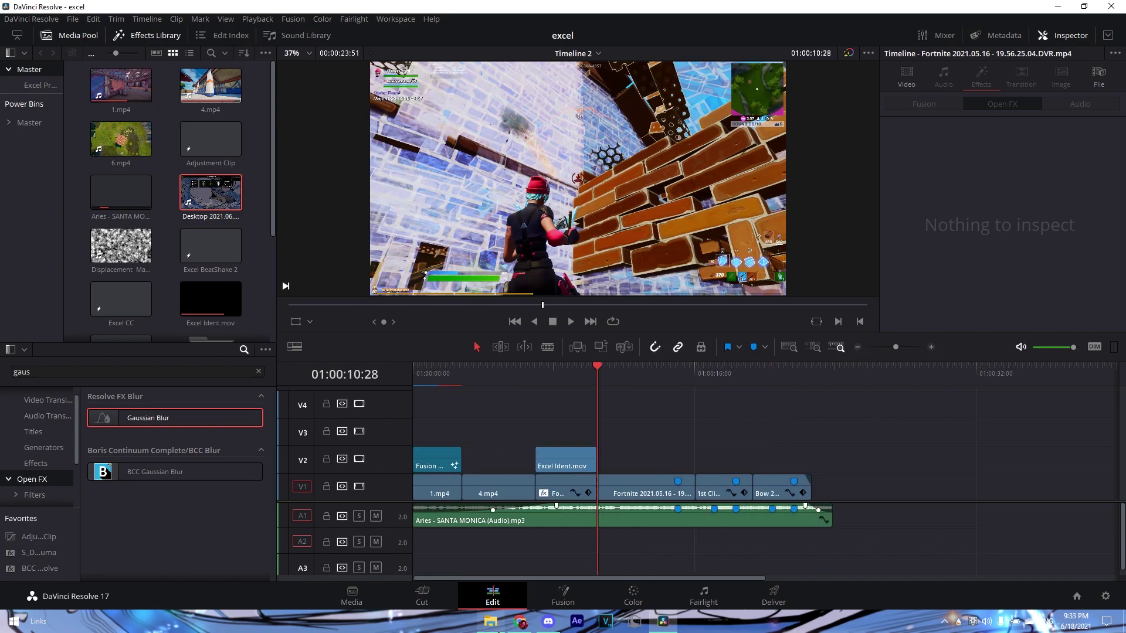
# Switch to File Explorer, open Excel Presets.drp from the Excel Tutorial folder and import it as Copy of Excel Presets
pyautogui.click(493, 623)
pyautogui.doubleClick(388, 226)
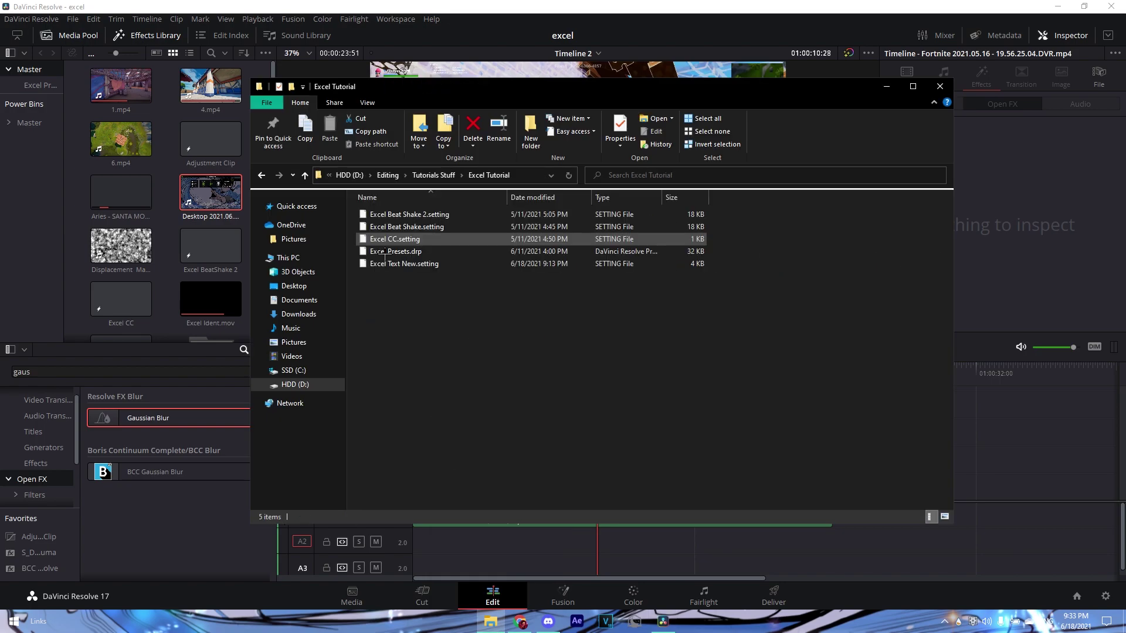
pyautogui.click(425, 251)
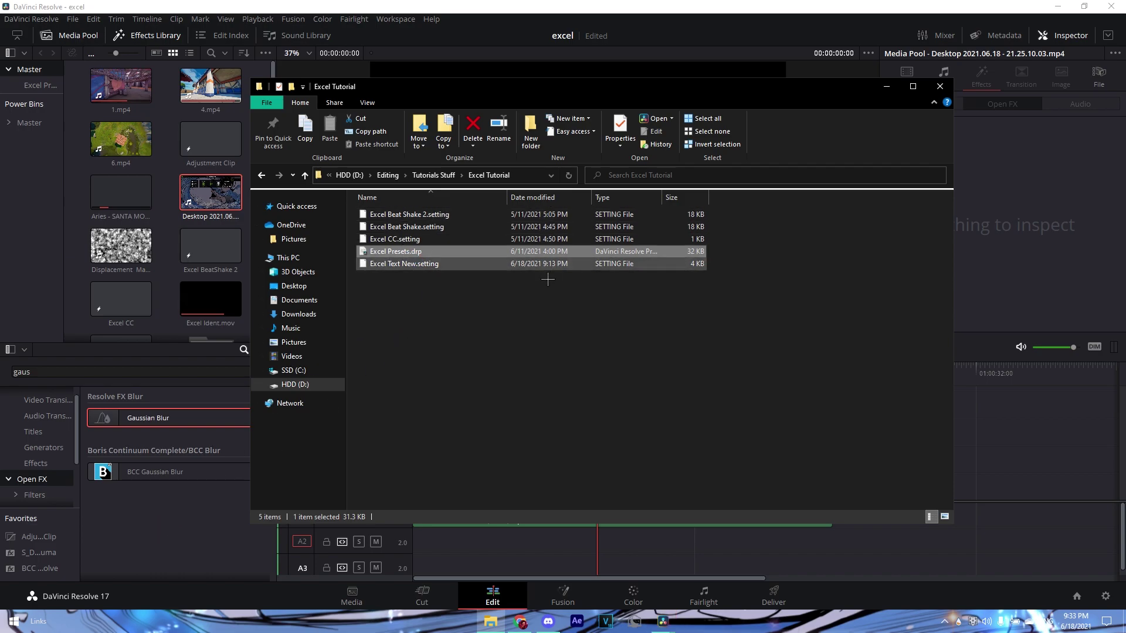
pyautogui.rightClick(415, 254)
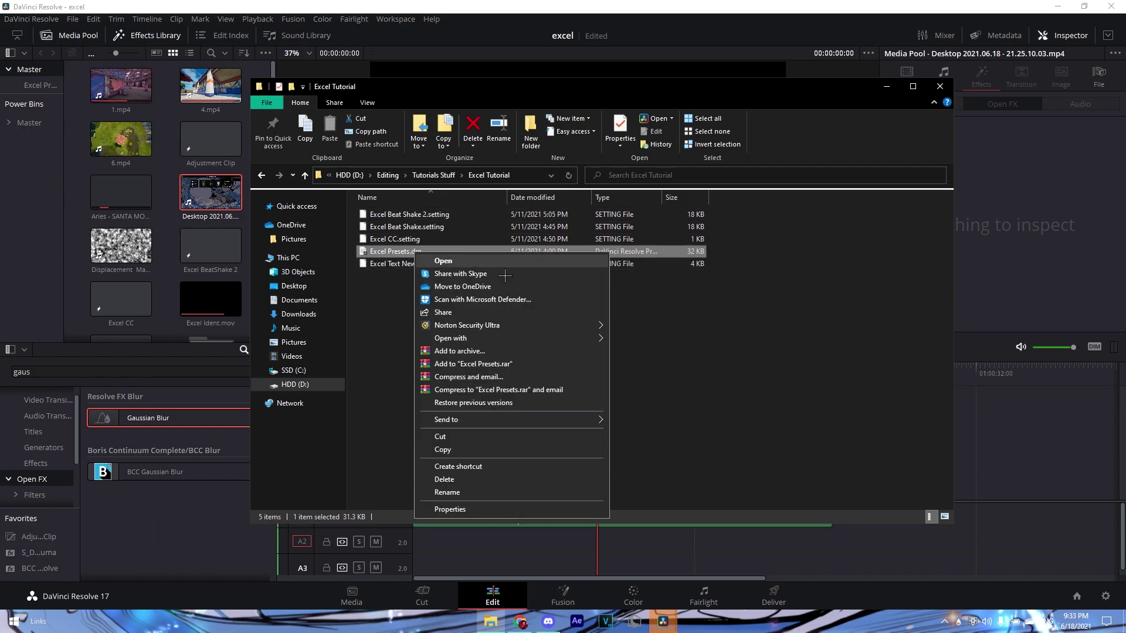
pyautogui.moveTo(512, 340)
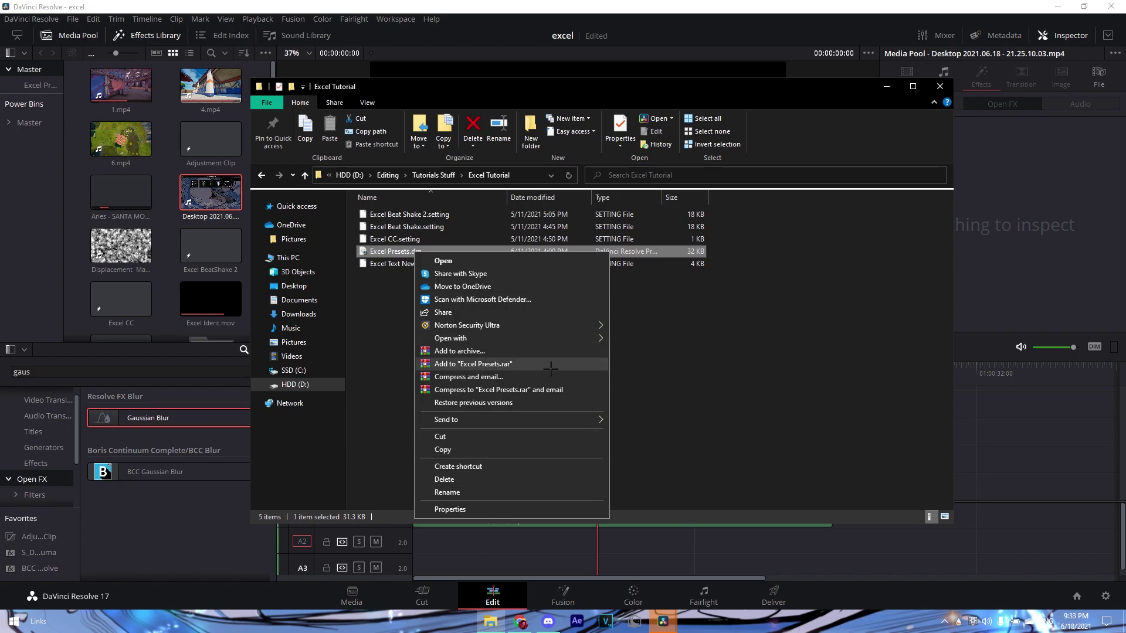
pyautogui.press('Return')
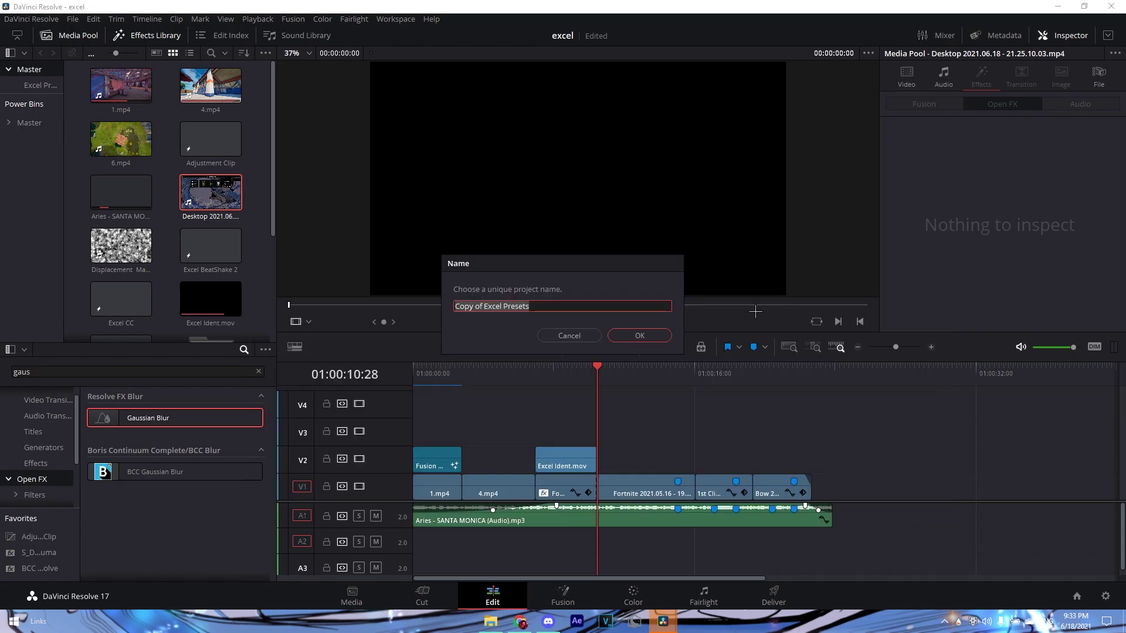
pyautogui.click(563, 307)
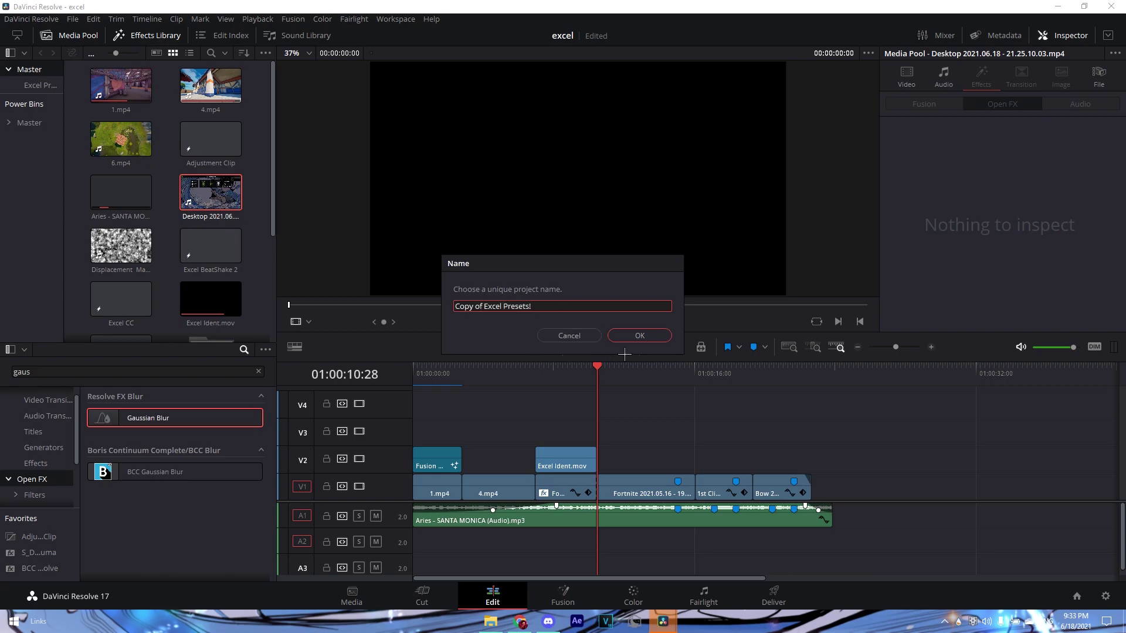
pyautogui.click(596, 339)
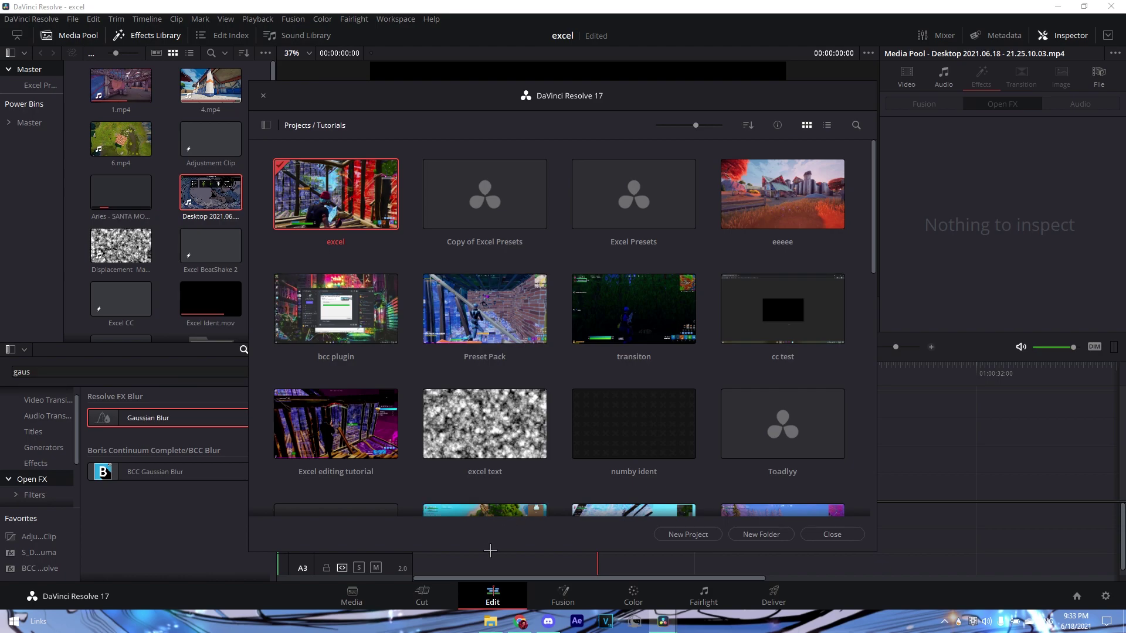
pyautogui.rightClick(431, 264)
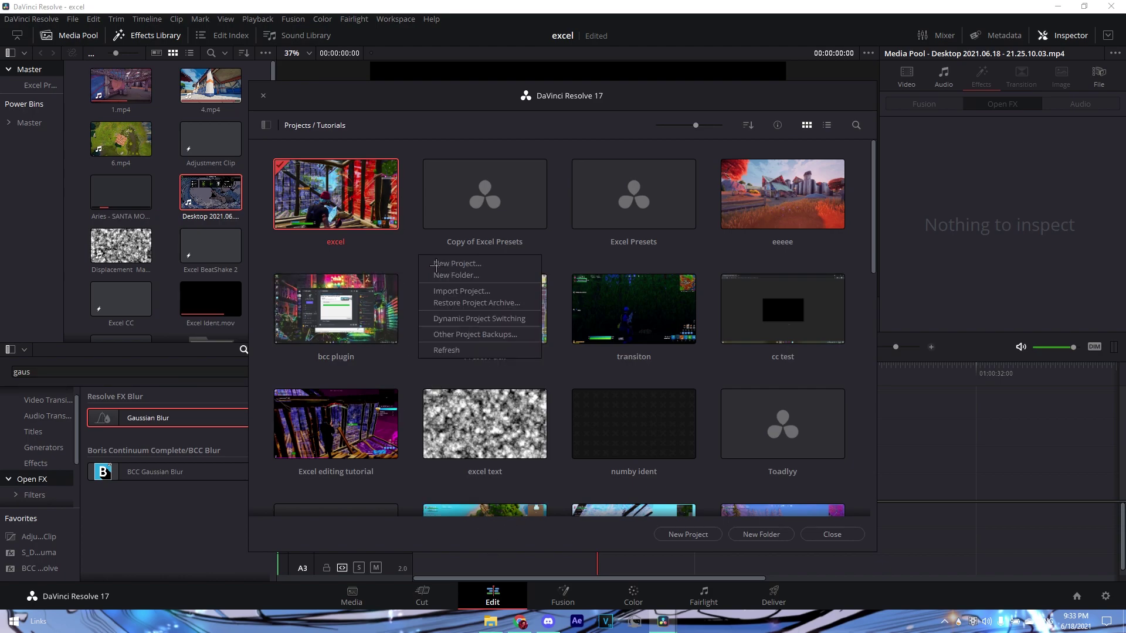
pyautogui.click(460, 291)
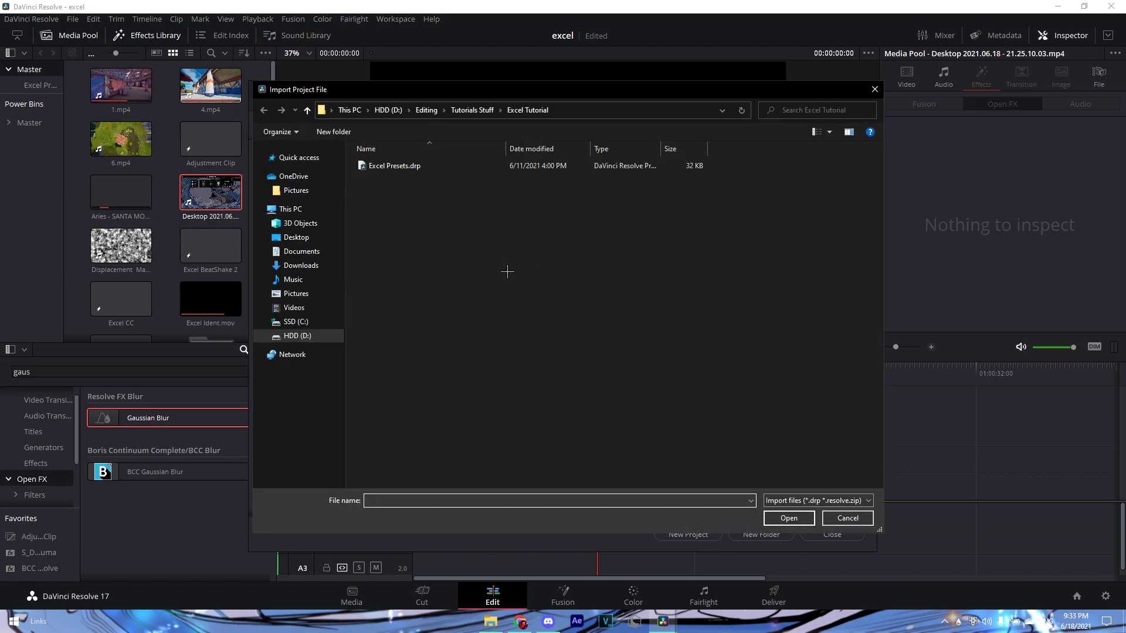
pyautogui.click(446, 166)
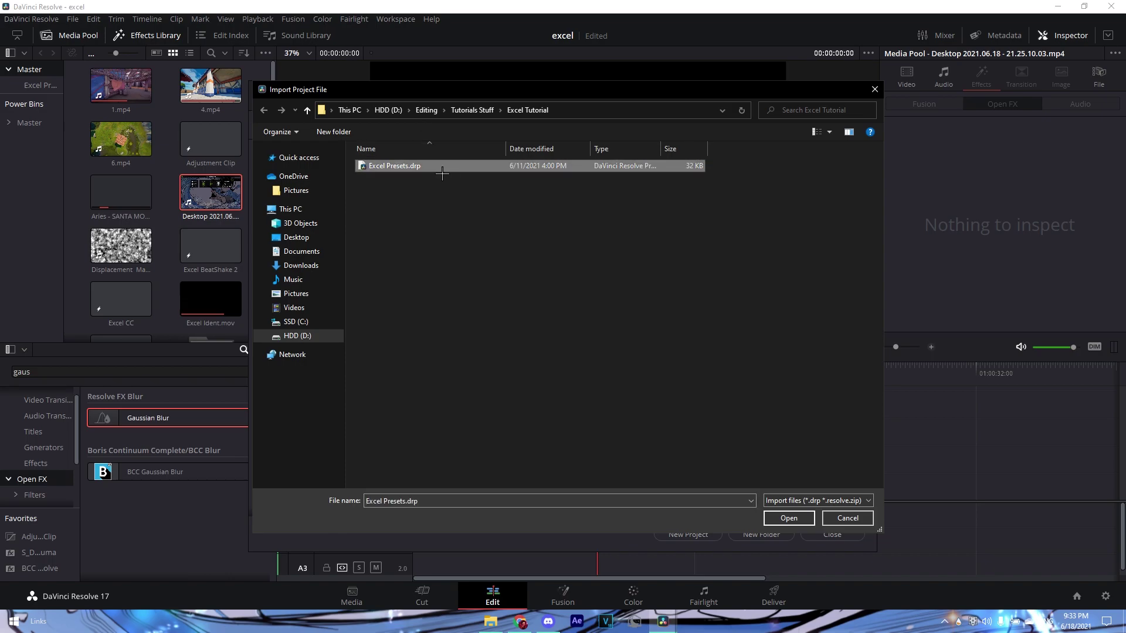
pyautogui.click(855, 521)
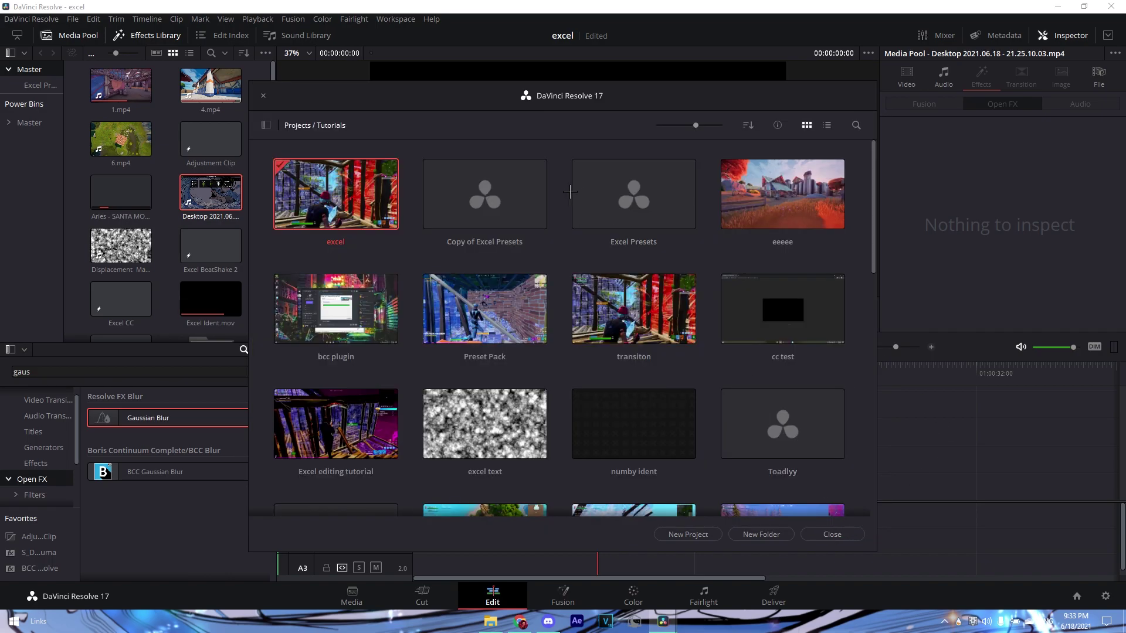
# Open the Copy of Excel Presets project and look through its Master bin and the Power Bins Master
pyautogui.click(466, 218)
pyautogui.doubleClick(484, 211)
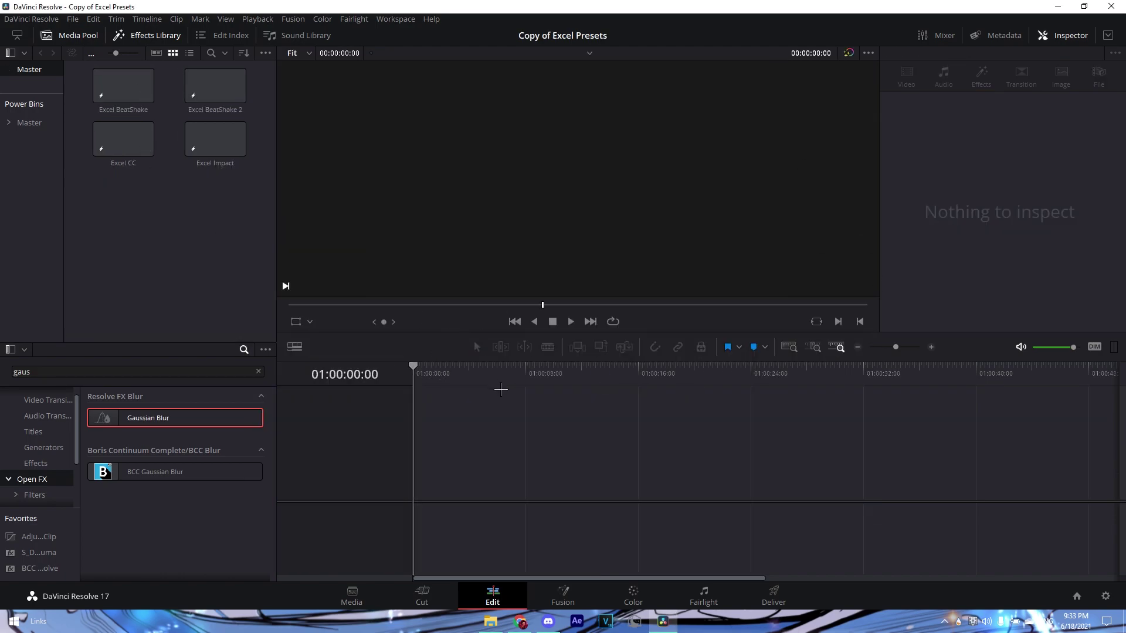
pyautogui.moveTo(220, 196); pyautogui.dragTo(166, 226)
pyautogui.click(42, 125)
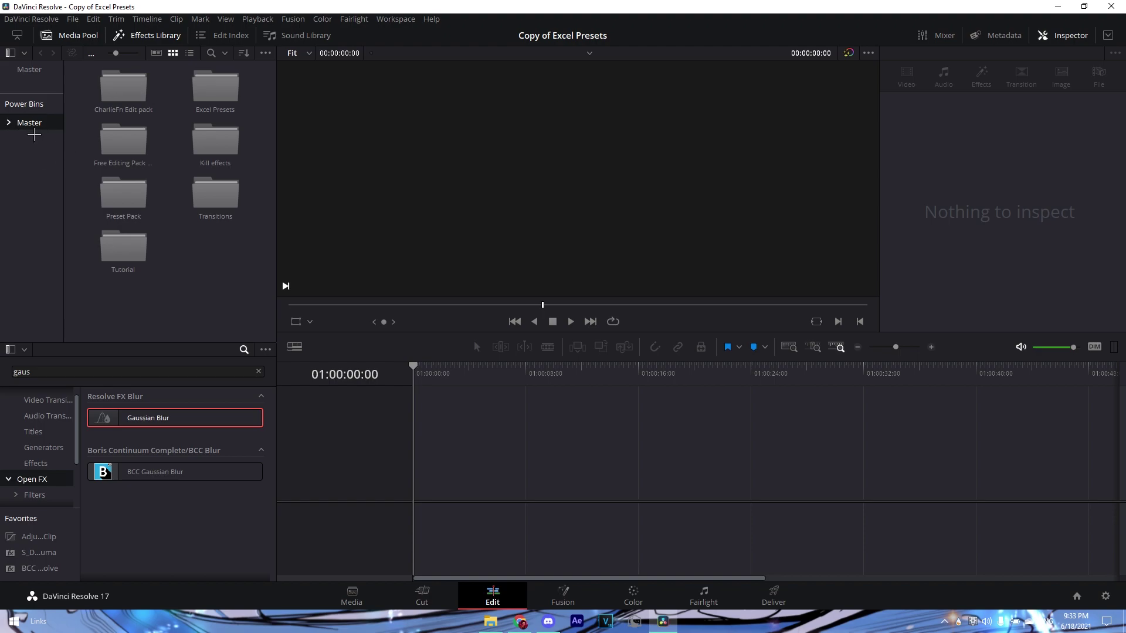
pyautogui.click(48, 73)
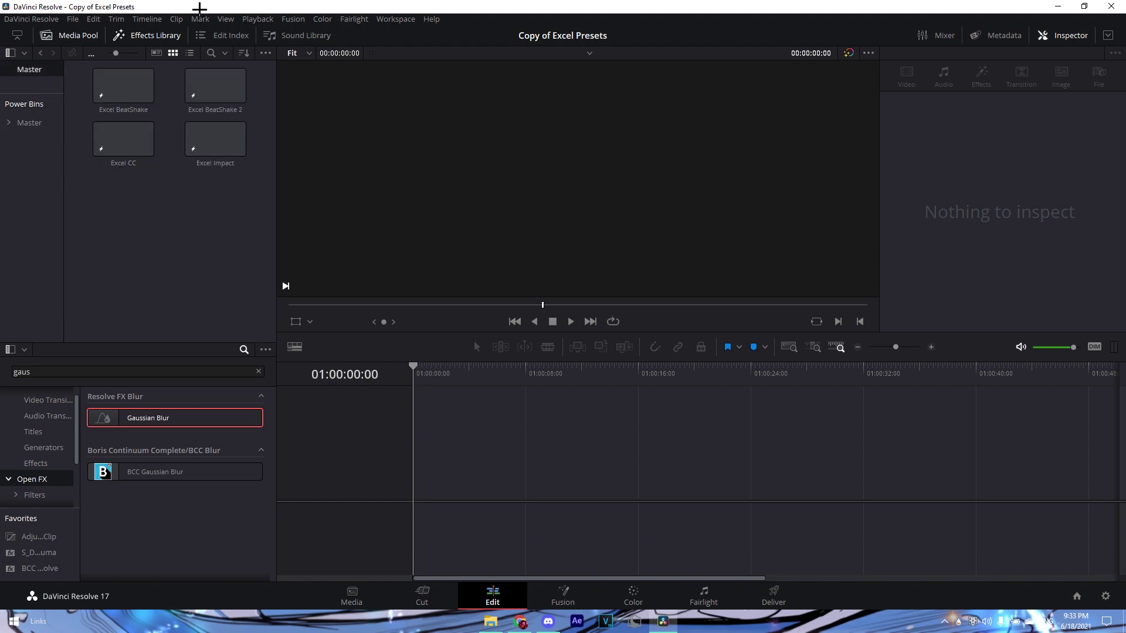
# Check whether Show Power Bins is enabled and copy the four Excel presets from the project's Master bin into the Power Bins Master
pyautogui.click(257, 19)
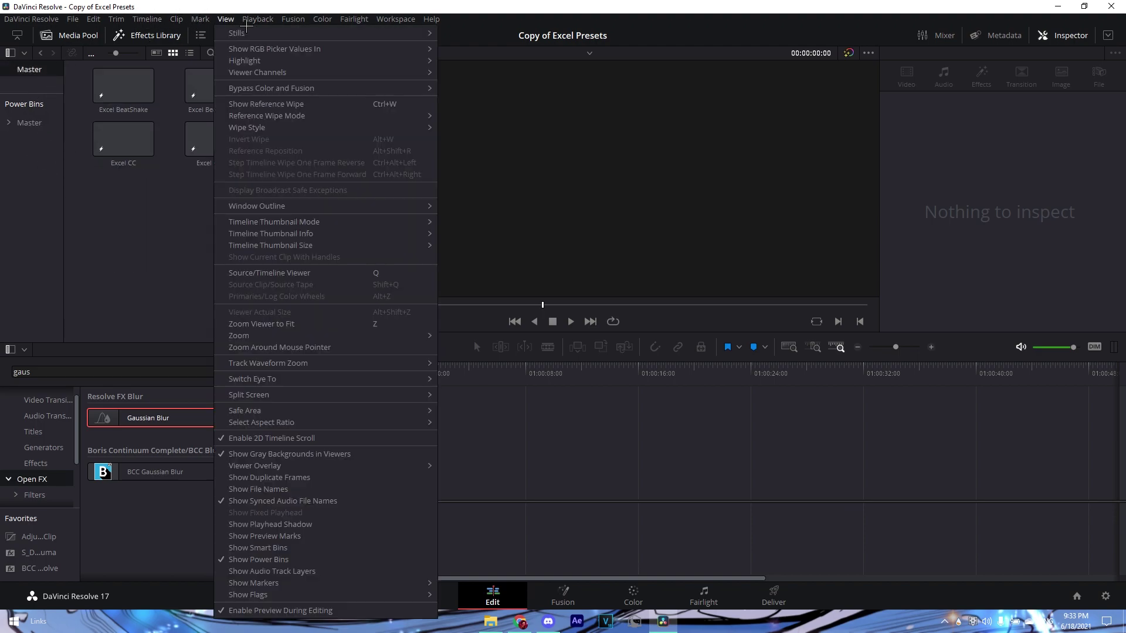
pyautogui.moveTo(225, 19)
pyautogui.click(176, 253)
pyautogui.moveTo(222, 200); pyautogui.dragTo(74, 82)
pyautogui.moveTo(143, 95); pyautogui.dragTo(51, 123)
pyautogui.click(39, 127)
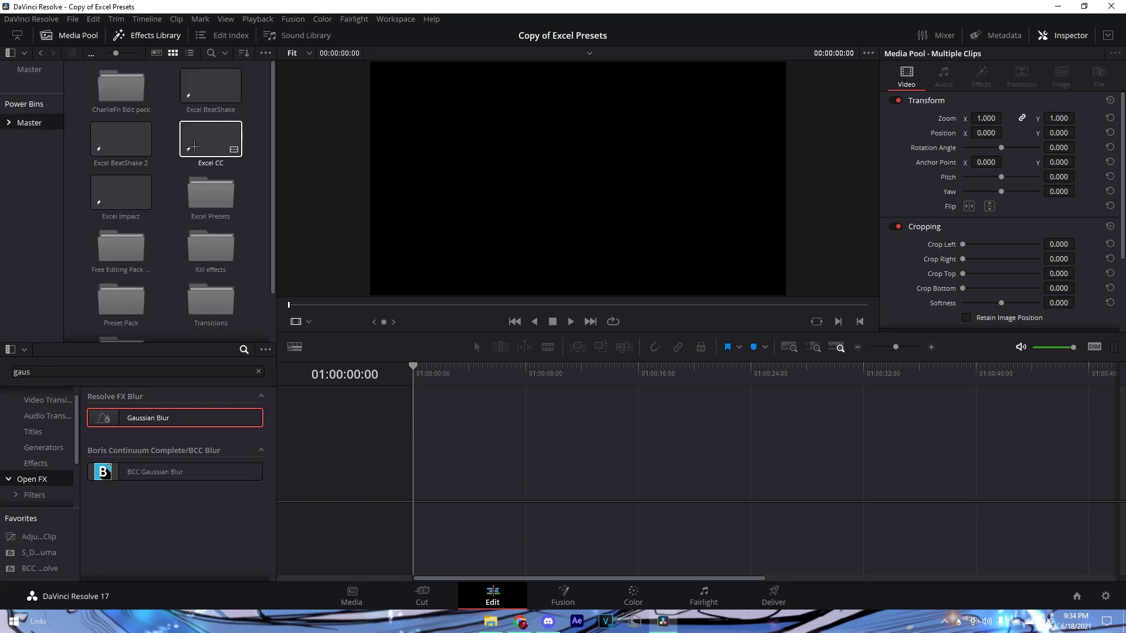
# Create a new bin in the Power Bins Master, keeping the default name
pyautogui.rightClick(75, 109)
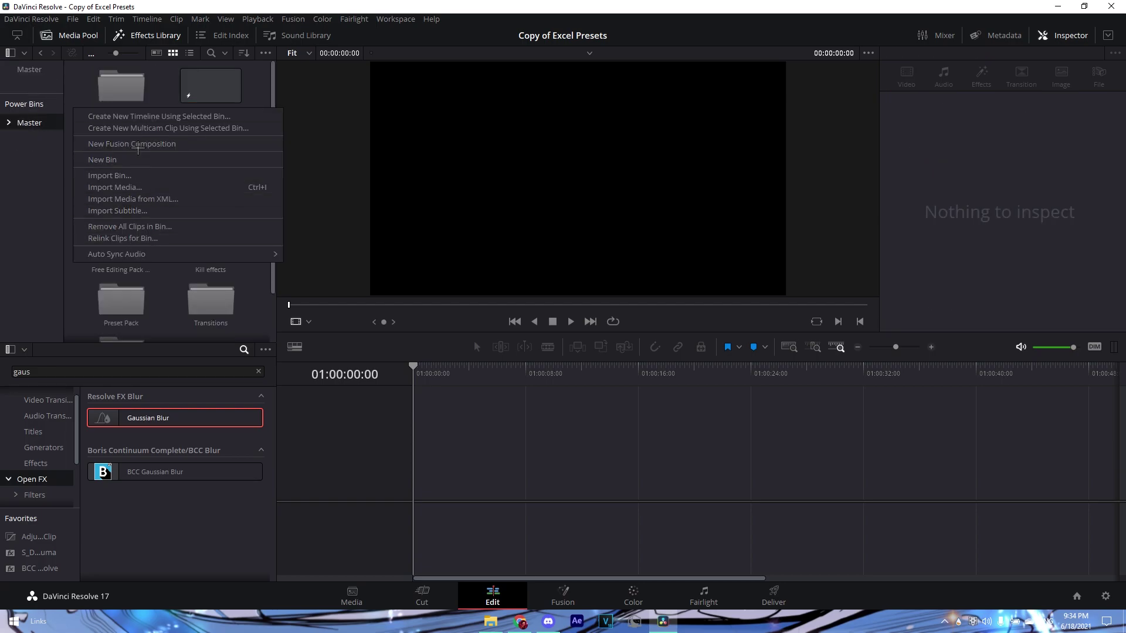
pyautogui.click(142, 159)
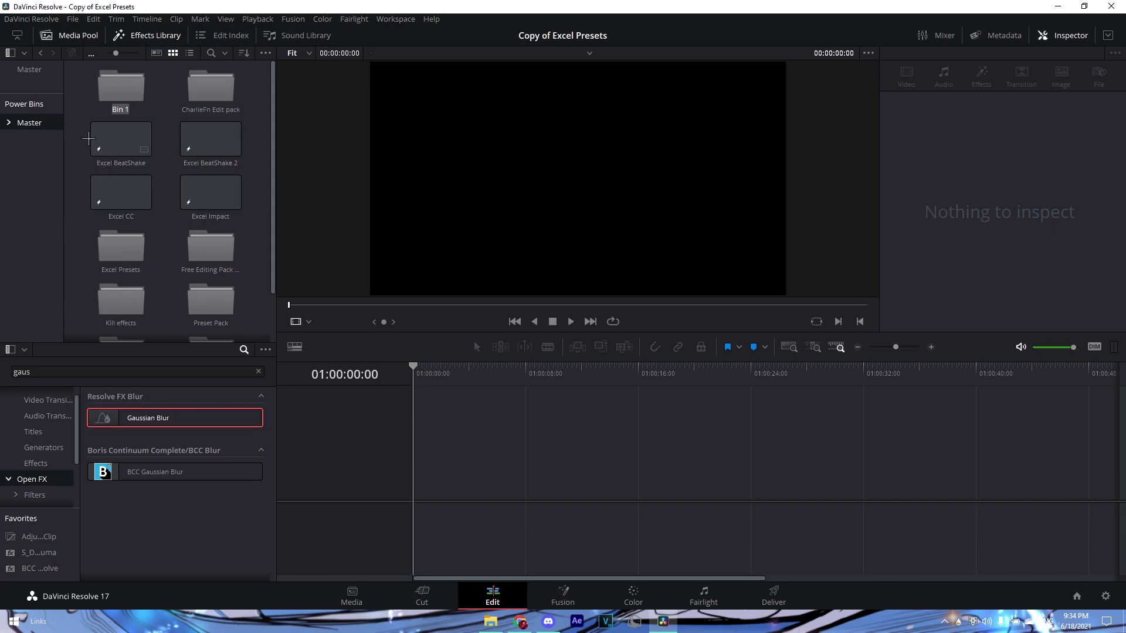
pyautogui.click(89, 138)
# Delete the new bin and the loose Excel BeatShake, CC, Impact and BeatShake 2 clips from the Power Bins Master
pyautogui.moveTo(86, 98); pyautogui.dragTo(143, 141)
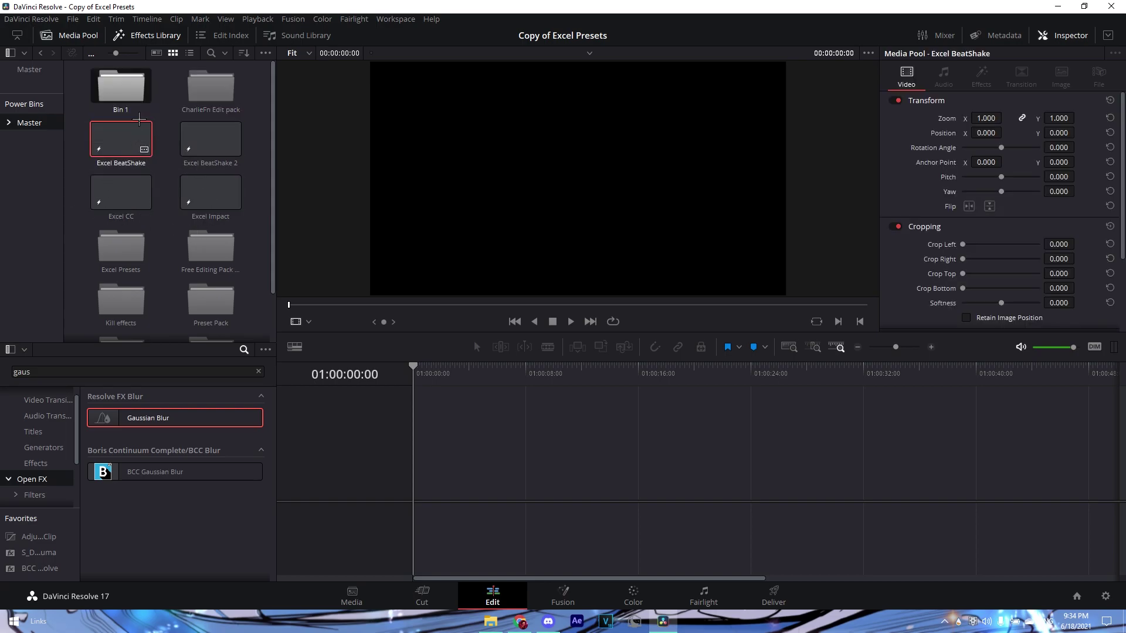
pyautogui.rightClick(129, 95)
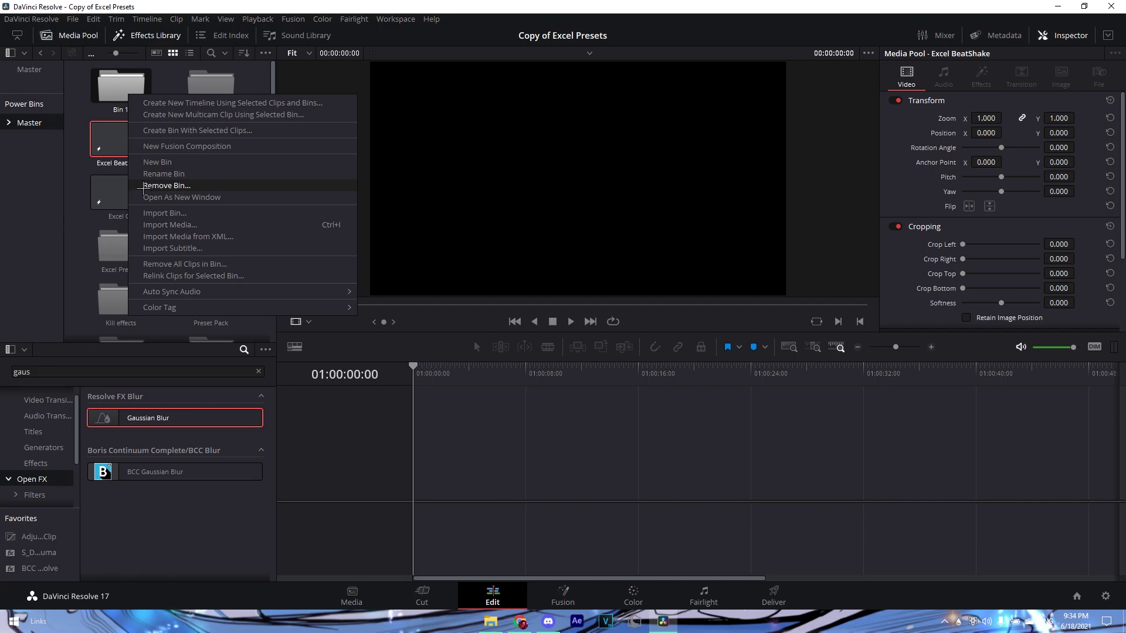
pyautogui.moveTo(86, 106); pyautogui.dragTo(146, 203)
pyautogui.press('Delete')
pyautogui.click(660, 356)
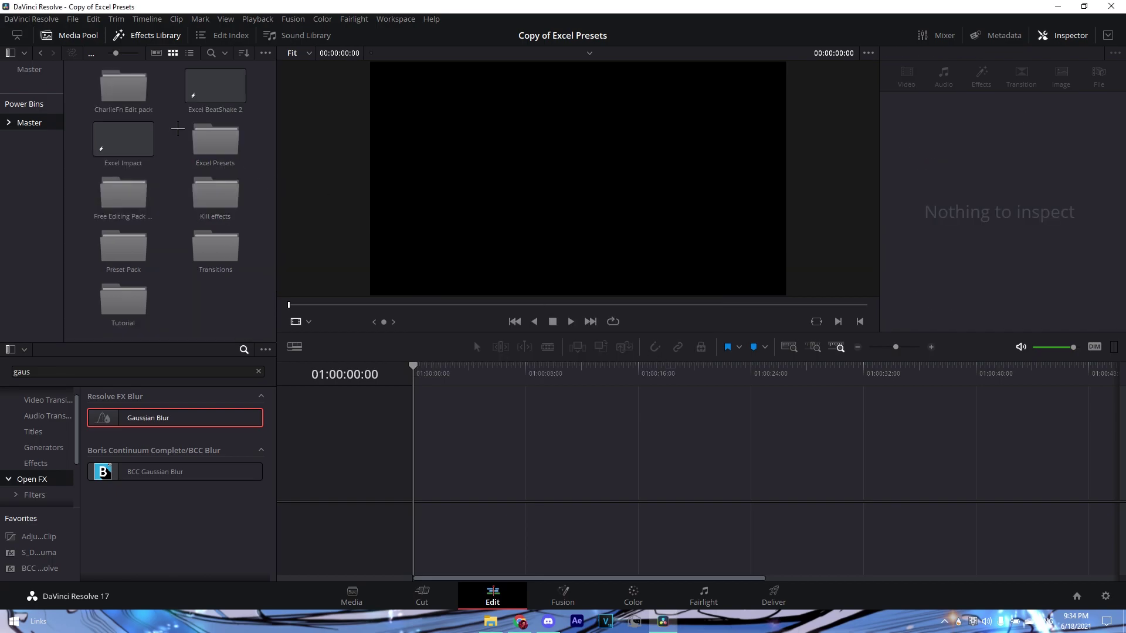
pyautogui.click(123, 139)
pyautogui.press('Delete')
pyautogui.click(668, 356)
pyautogui.click(238, 118)
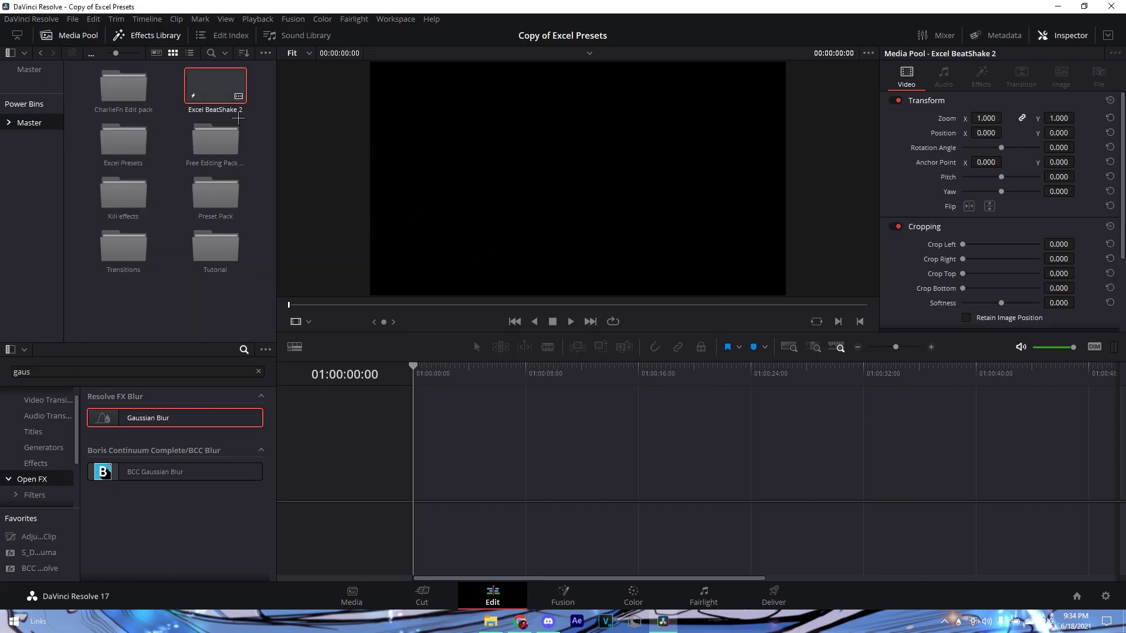
pyautogui.press('Delete')
pyautogui.click(671, 355)
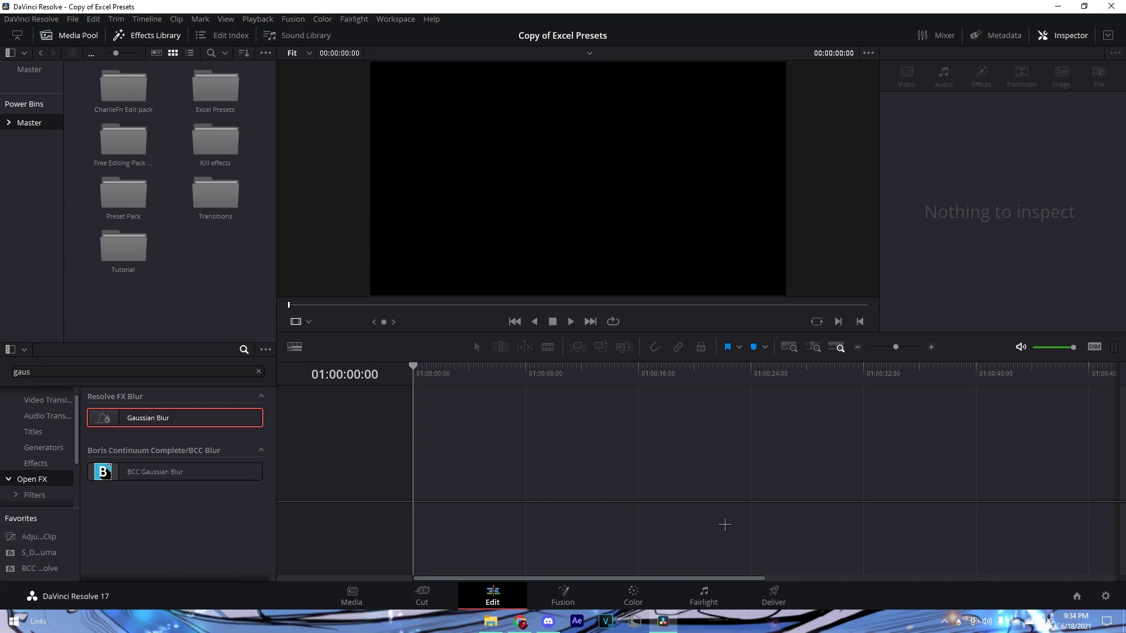
# Reopen the excel project from the Project Manager
pyautogui.hotkey('shift', '1')
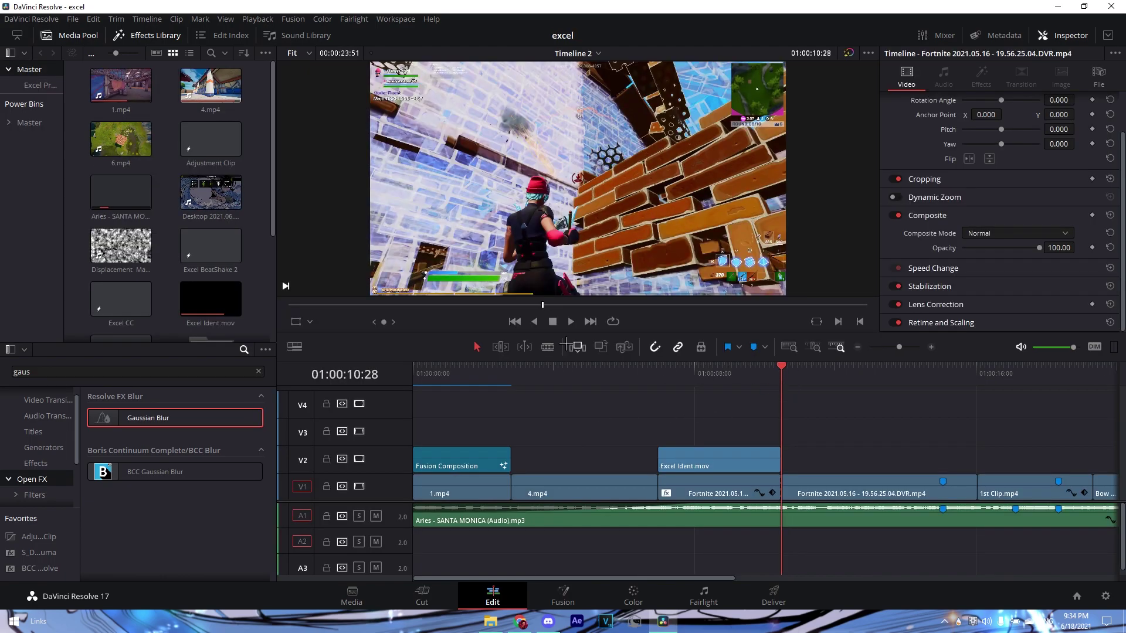
# Try to place the Excel Impact preset from the Excel Presets power bin on V2 above 1st Clip.mp4
pyautogui.click(45, 125)
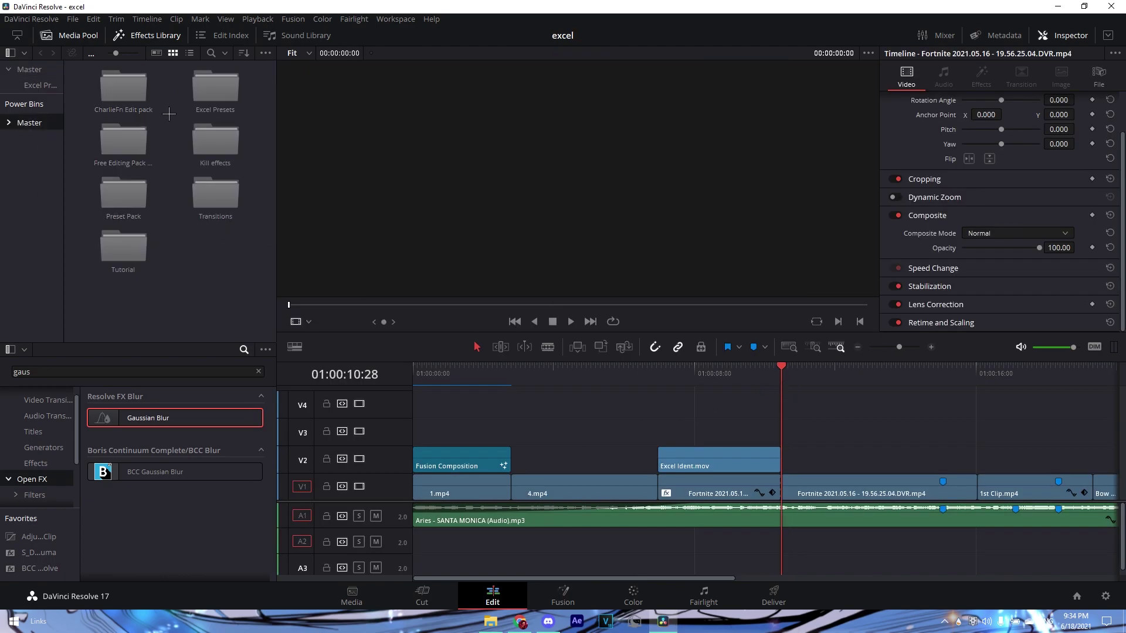
pyautogui.doubleClick(215, 88)
pyautogui.moveTo(785, 412); pyautogui.dragTo(944, 410)
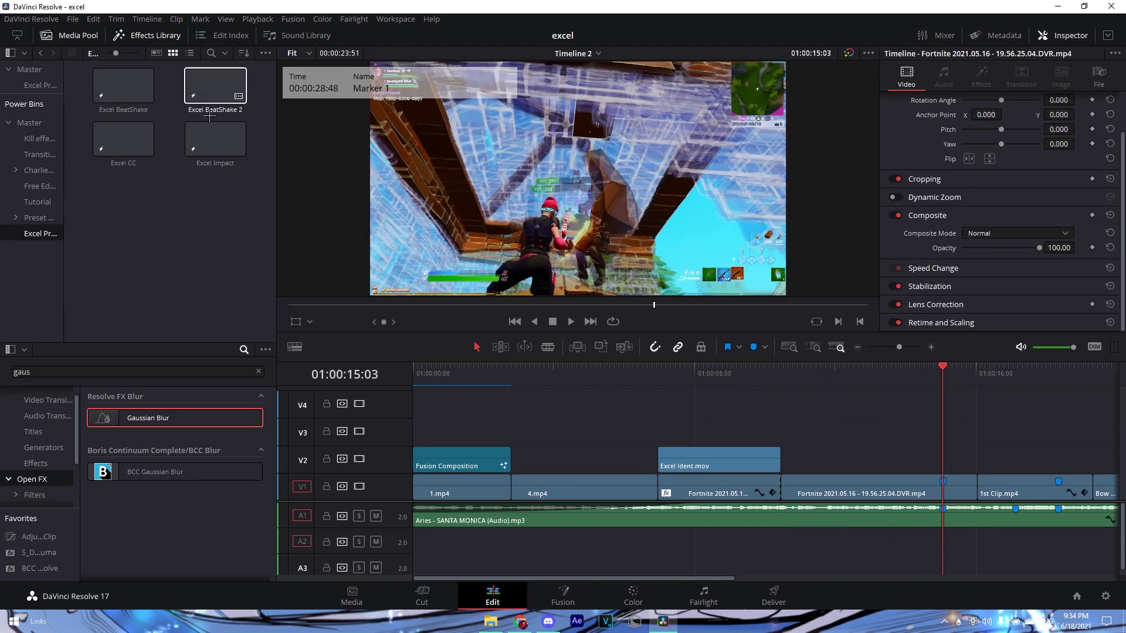
pyautogui.click(214, 111)
pyautogui.moveTo(234, 150); pyautogui.dragTo(1035, 472)
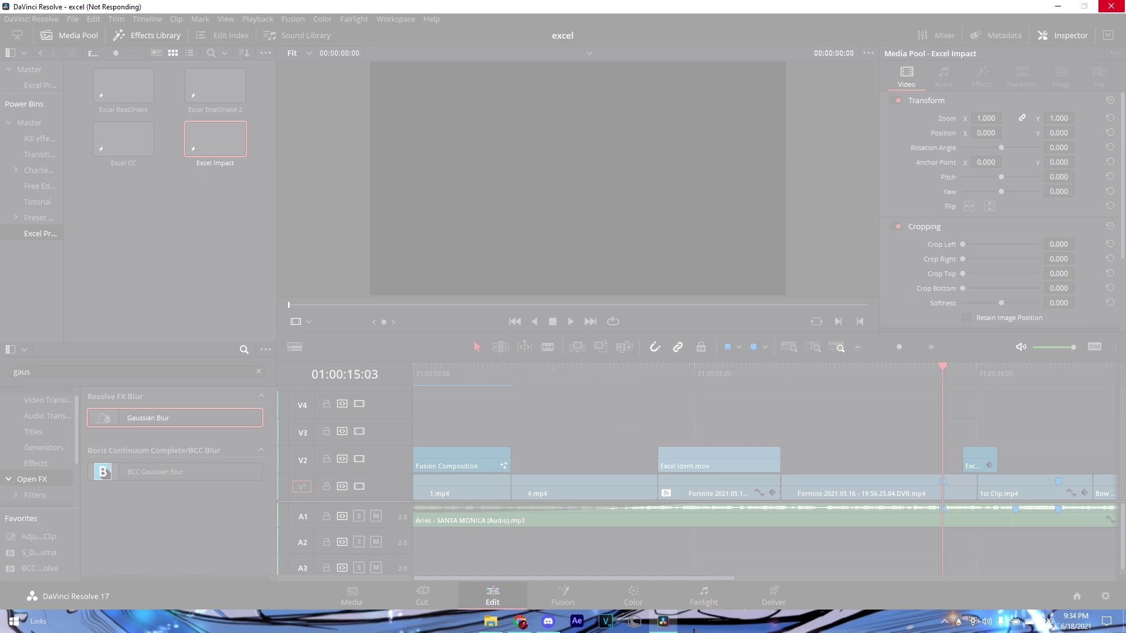
pyautogui.moveTo(663, 623)
pyautogui.moveTo(726, 546)
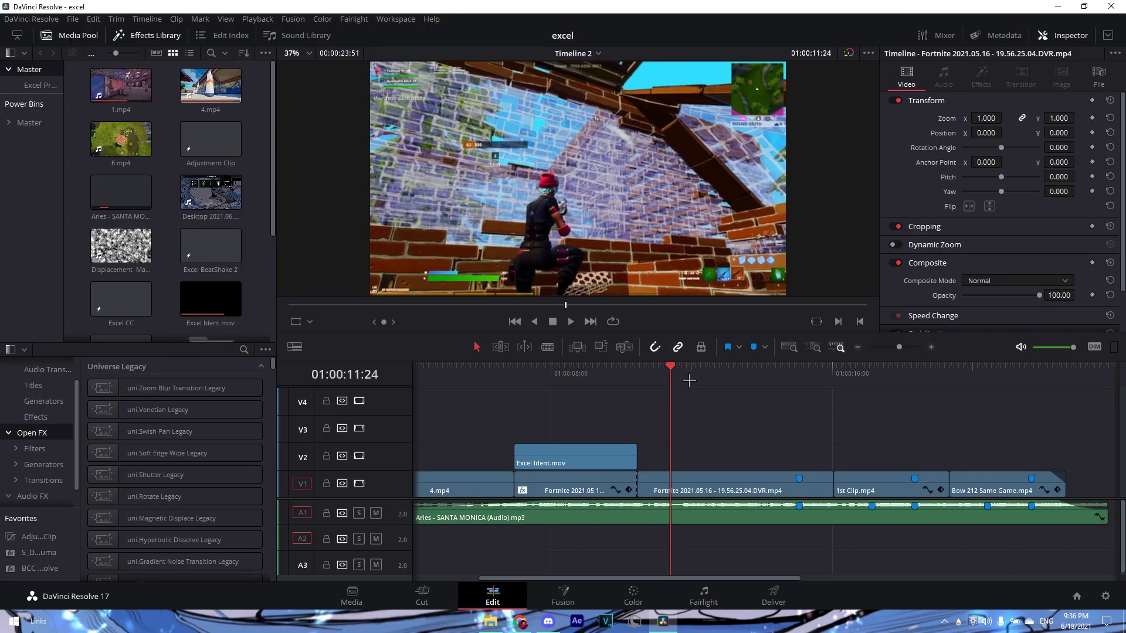
pyautogui.moveTo(689, 380); pyautogui.dragTo(814, 390)
pyautogui.click(741, 371)
pyautogui.click(743, 484)
pyautogui.click(258, 19)
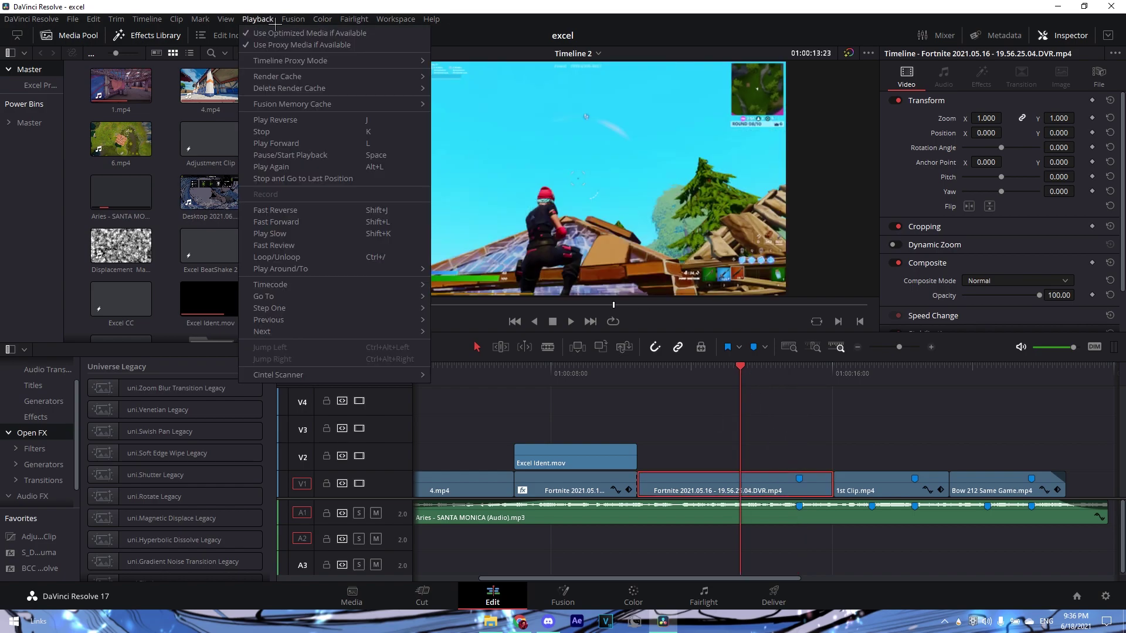
pyautogui.click(650, 413)
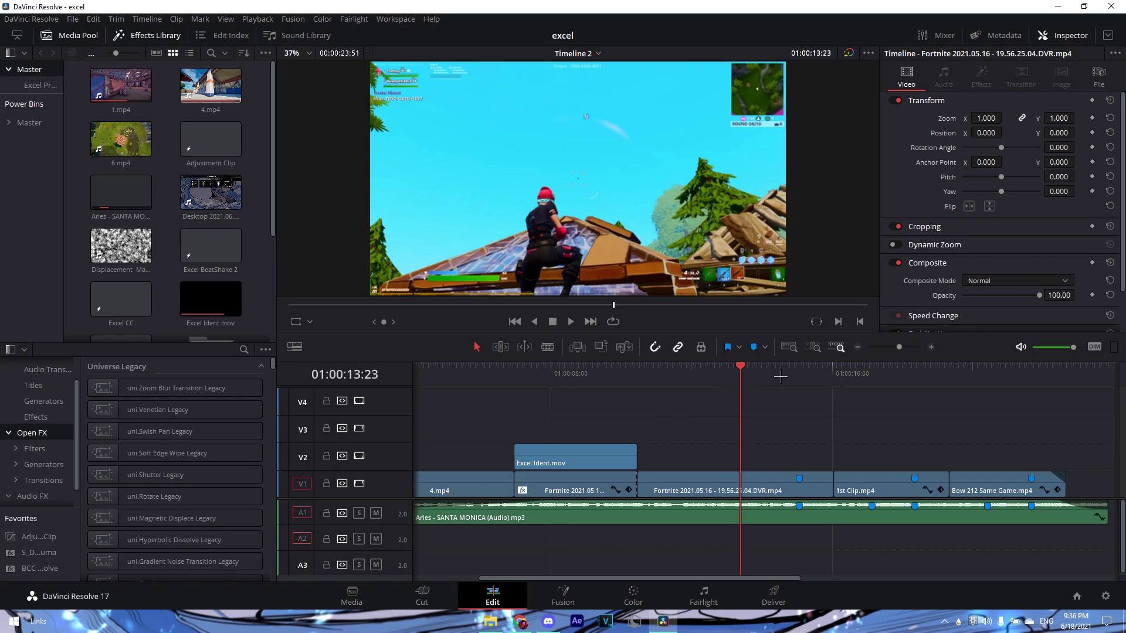
# Add the Excel Impact preset from the Excel Presets power bin to V2, starting at the 01:00:15:03 marker, and play it back
pyautogui.moveTo(777, 376); pyautogui.dragTo(807, 390)
pyautogui.click(77, 110)
pyautogui.click(29, 122)
pyautogui.doubleClick(214, 85)
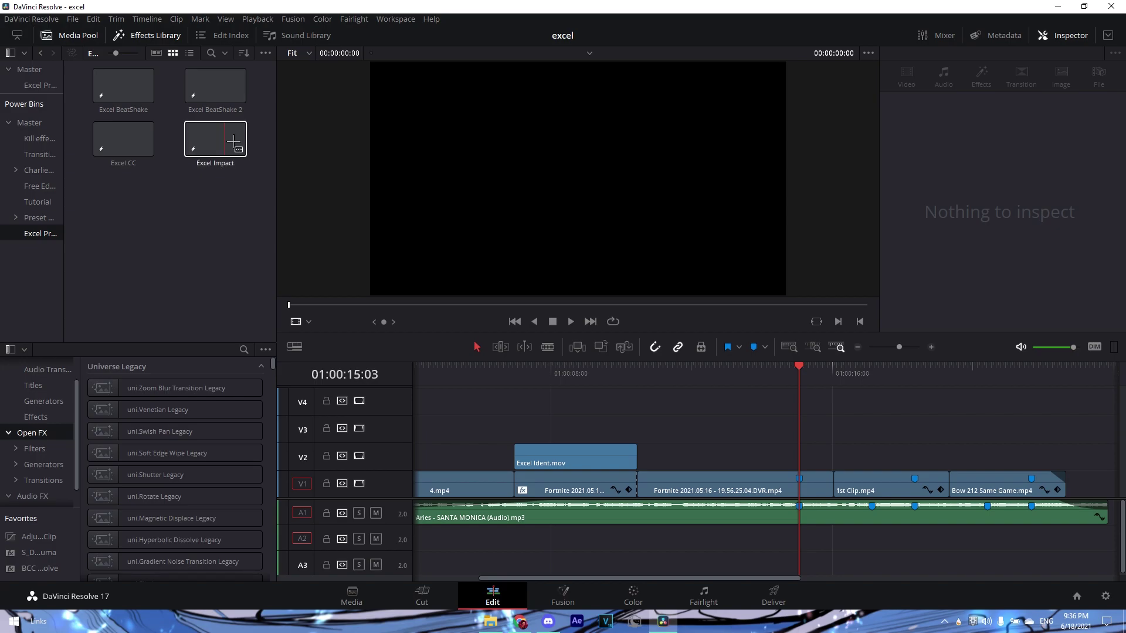
pyautogui.moveTo(229, 154); pyautogui.dragTo(838, 465)
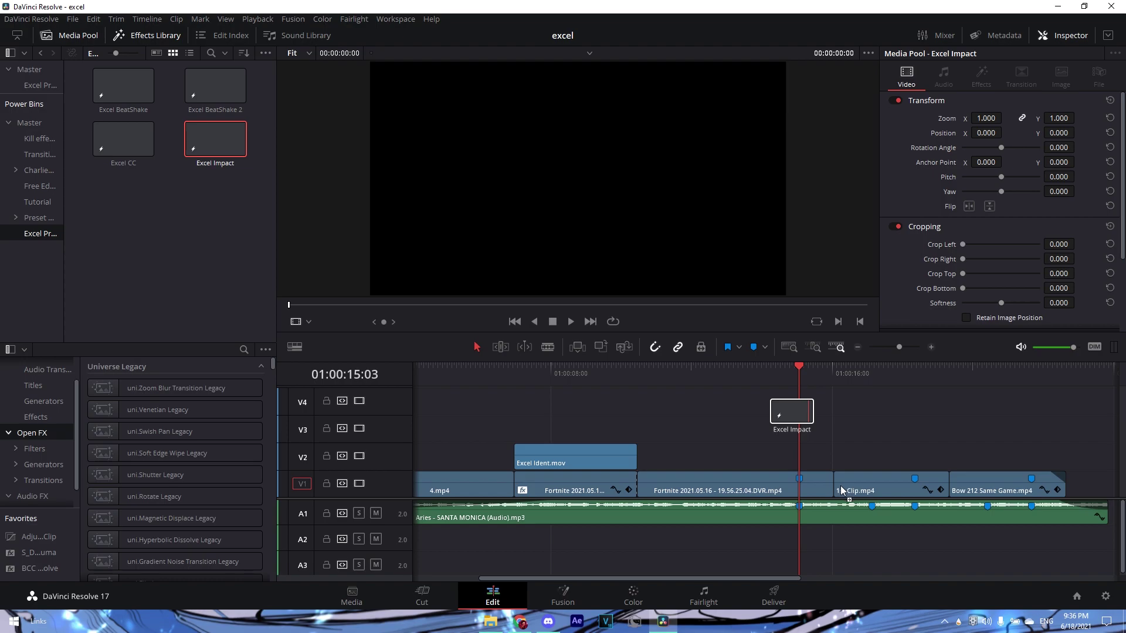
pyautogui.moveTo(820, 389); pyautogui.dragTo(784, 373)
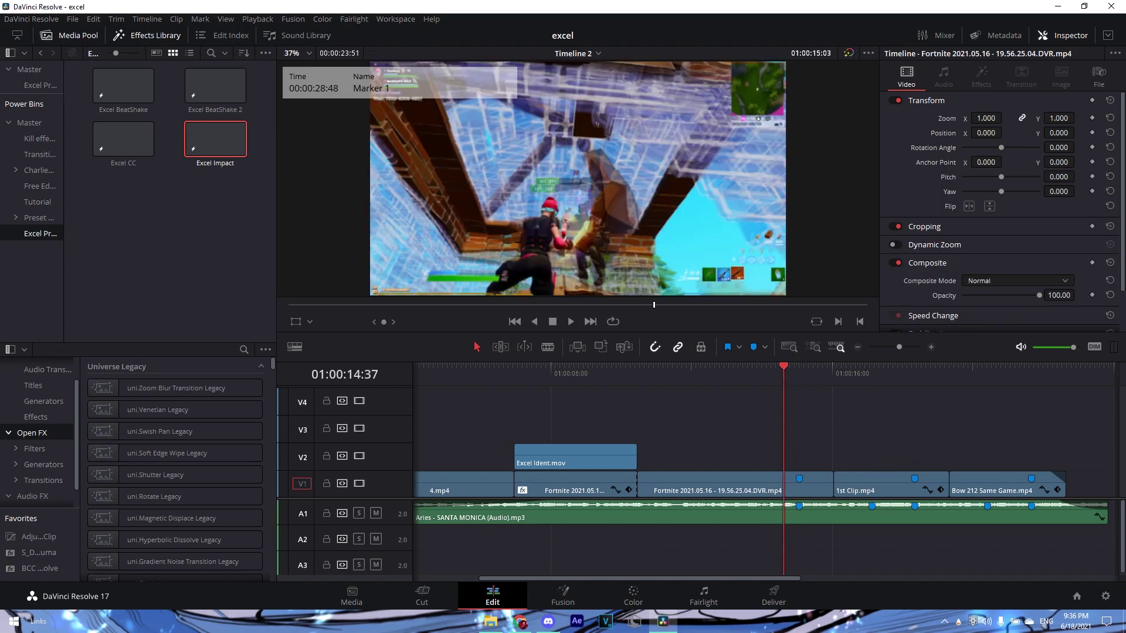
pyautogui.moveTo(247, 127); pyautogui.dragTo(815, 460)
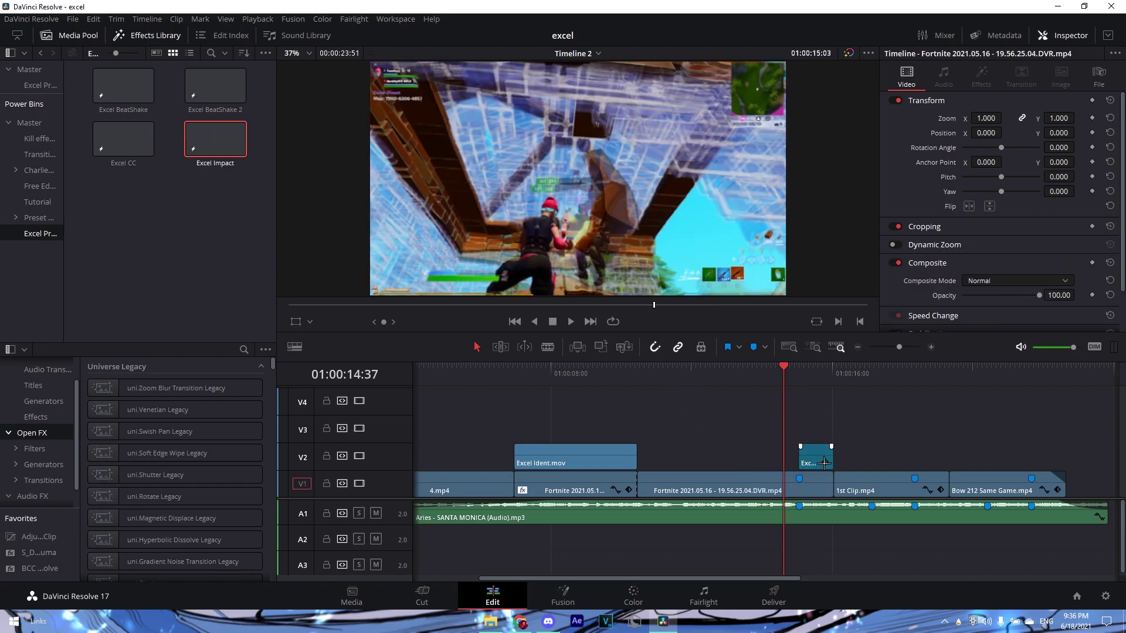
pyautogui.moveTo(783, 380); pyautogui.dragTo(820, 388)
pyautogui.press('Up')
pyautogui.press('space')
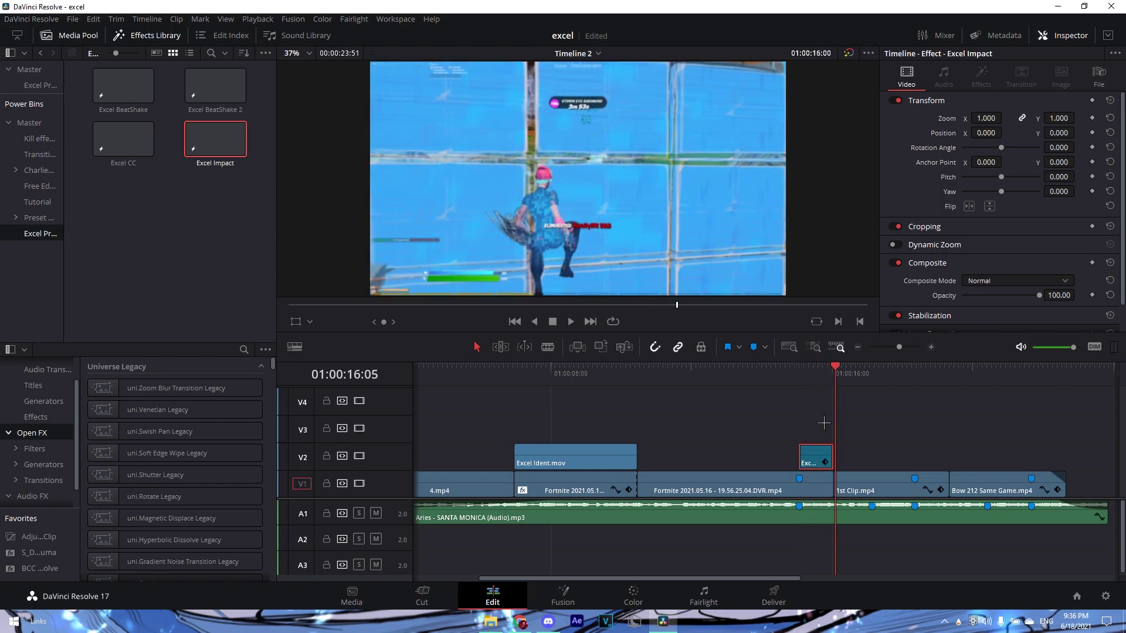
# Show the retime controls on 1st Clip.mp4 and add a speed point at its marker at 01:00:18:20
pyautogui.click(888, 486)
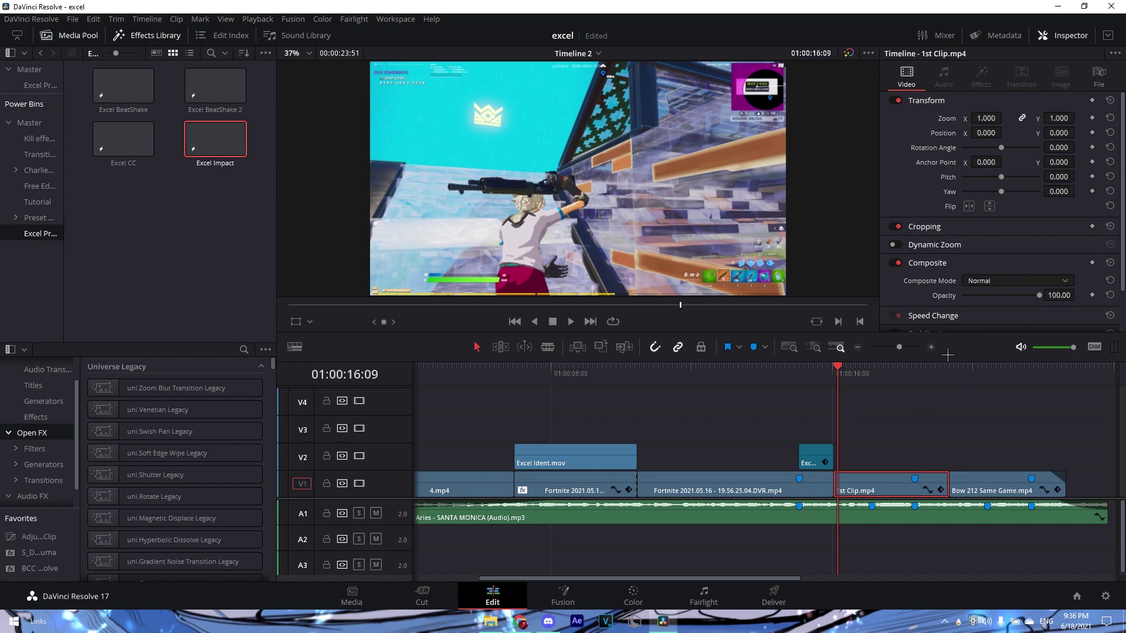
pyautogui.click(931, 348)
pyautogui.moveTo(766, 374)
pyautogui.mouseDown()
pyautogui.moveTo(990, 427)
pyautogui.moveTo(922, 429)
pyautogui.mouseUp()
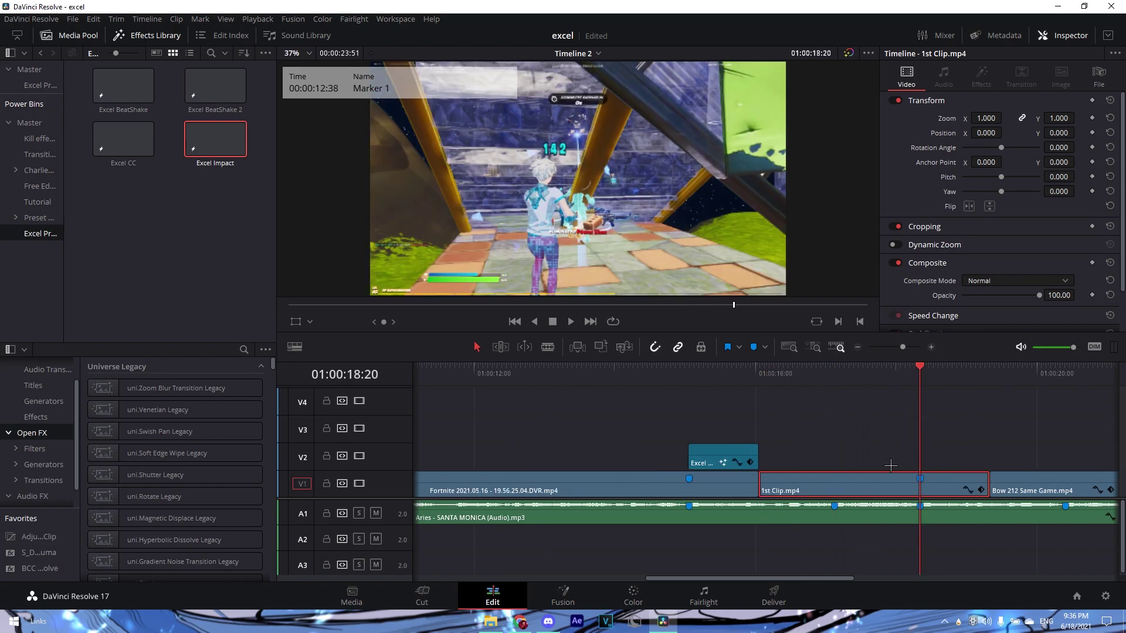
pyautogui.hotkey('ctrl', 'r')
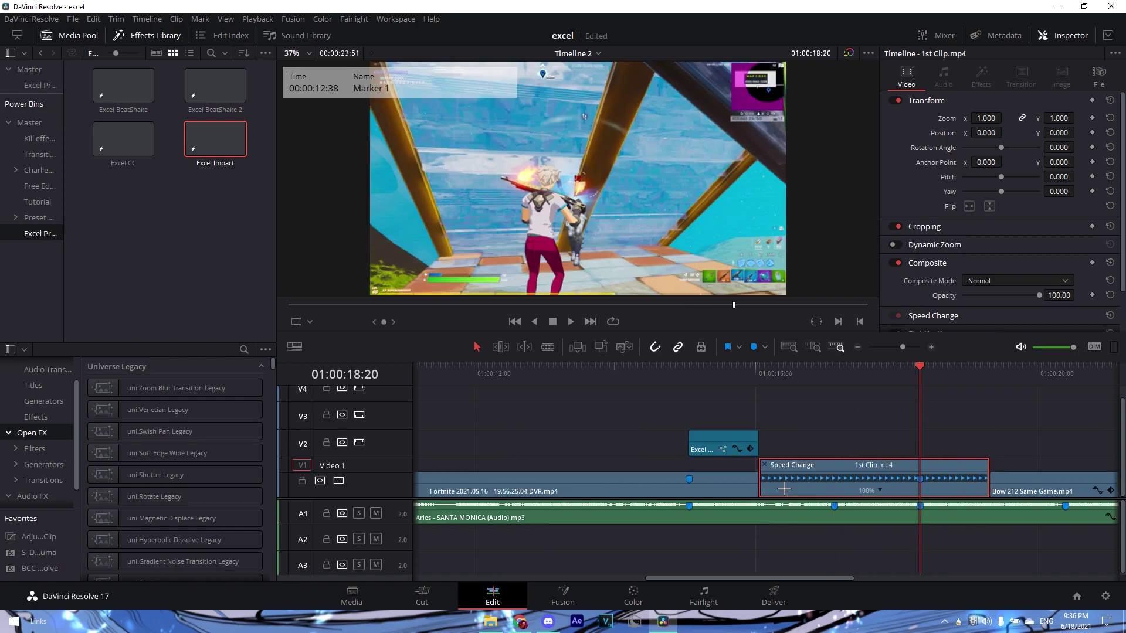
pyautogui.click(880, 491)
pyautogui.click(902, 508)
# Add a second speed point to 1st Clip.mp4 about 16 frames before its marker
pyautogui.scroll(3, 559, 170)
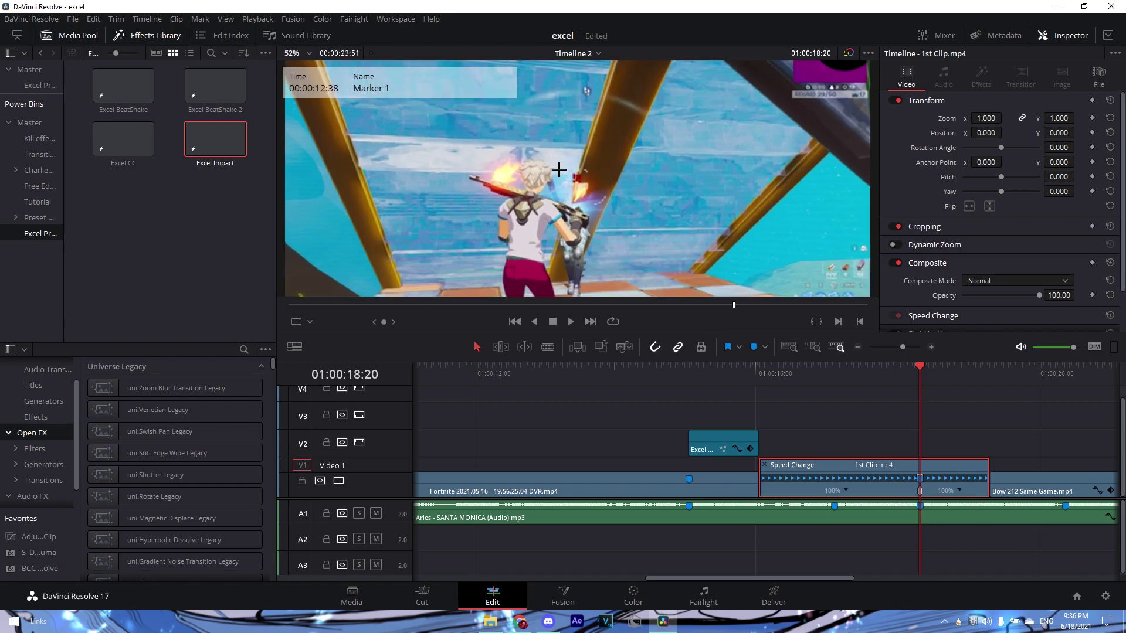
pyautogui.scroll(1, 559, 170)
pyautogui.scroll(-3, 593, 186)
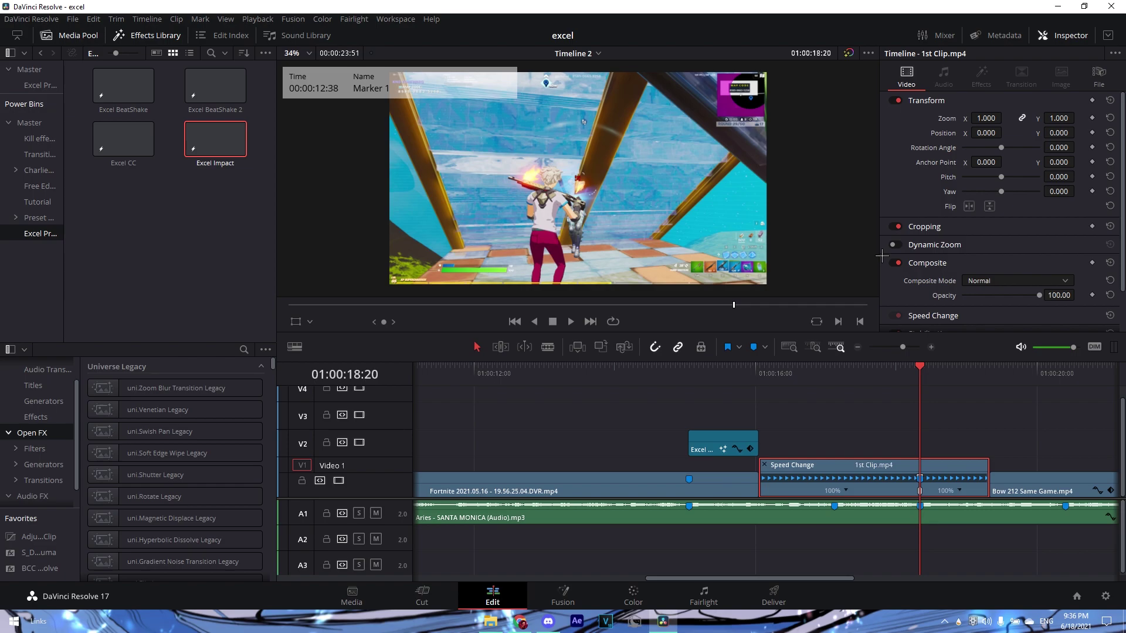
pyautogui.press('Left')
pyautogui.press('Left')
pyautogui.press('Left')
pyautogui.press('Left')
pyautogui.press('Left')
pyautogui.press('Left')
pyautogui.press('Left')
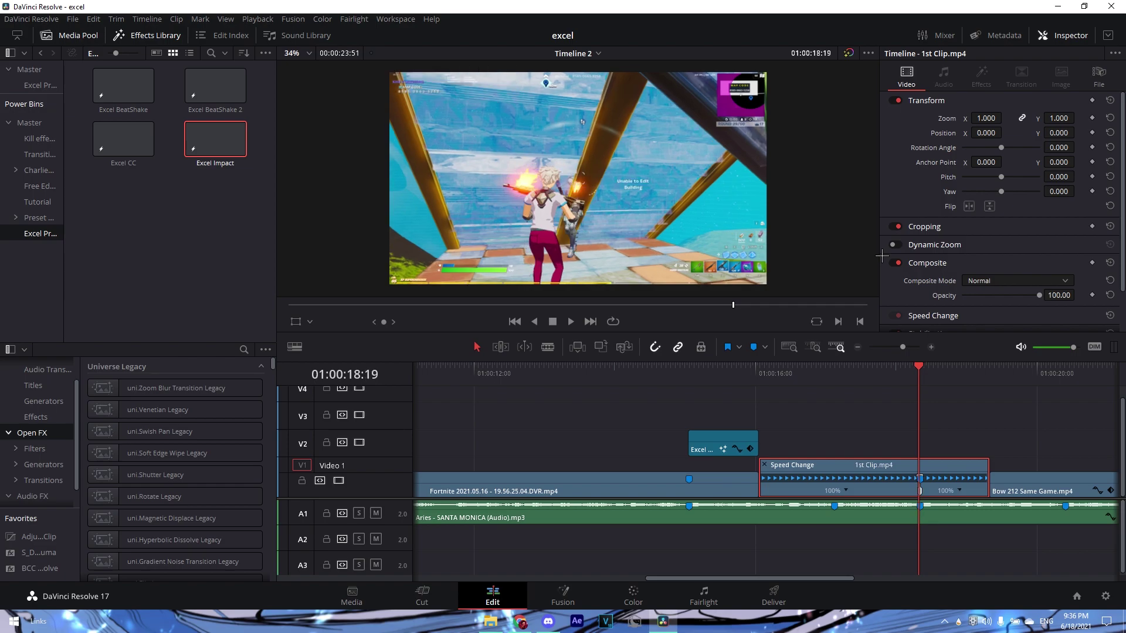
pyautogui.press('Left')
pyautogui.press('Left')
pyautogui.press('Left')
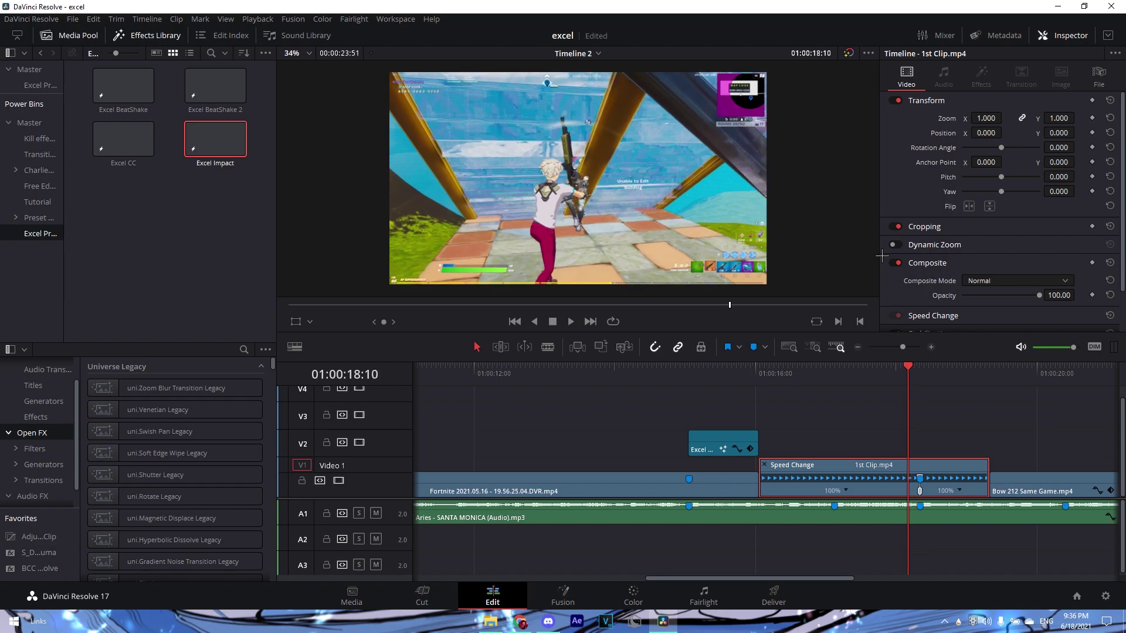
pyautogui.press('Left')
pyautogui.press('Left')
pyautogui.press('Left')
pyautogui.press('Left')
pyautogui.press('Left')
pyautogui.press('Left')
pyautogui.rightClick(856, 499)
pyautogui.click(865, 505)
# Add a third speed point to 1st Clip.mp4 at 01:00:17:56, ahead of the two existing points
pyautogui.press('Left')
pyautogui.press('Left')
pyautogui.press('Left')
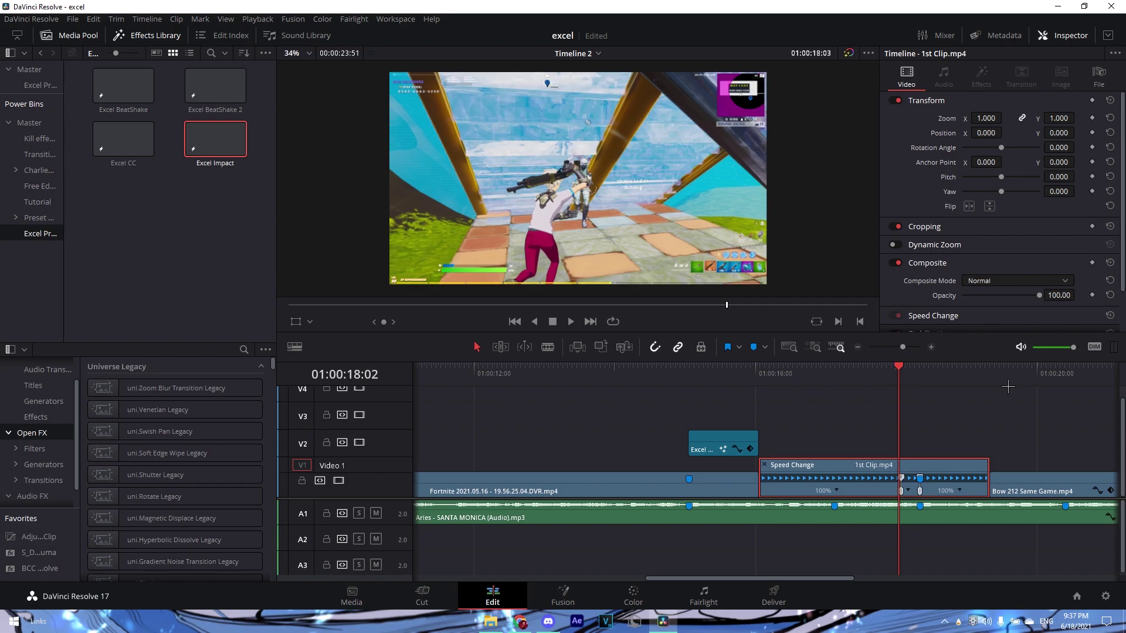
pyautogui.press('Left')
pyautogui.press('Left')
pyautogui.press('Left')
pyautogui.press('Left')
pyautogui.press('Left')
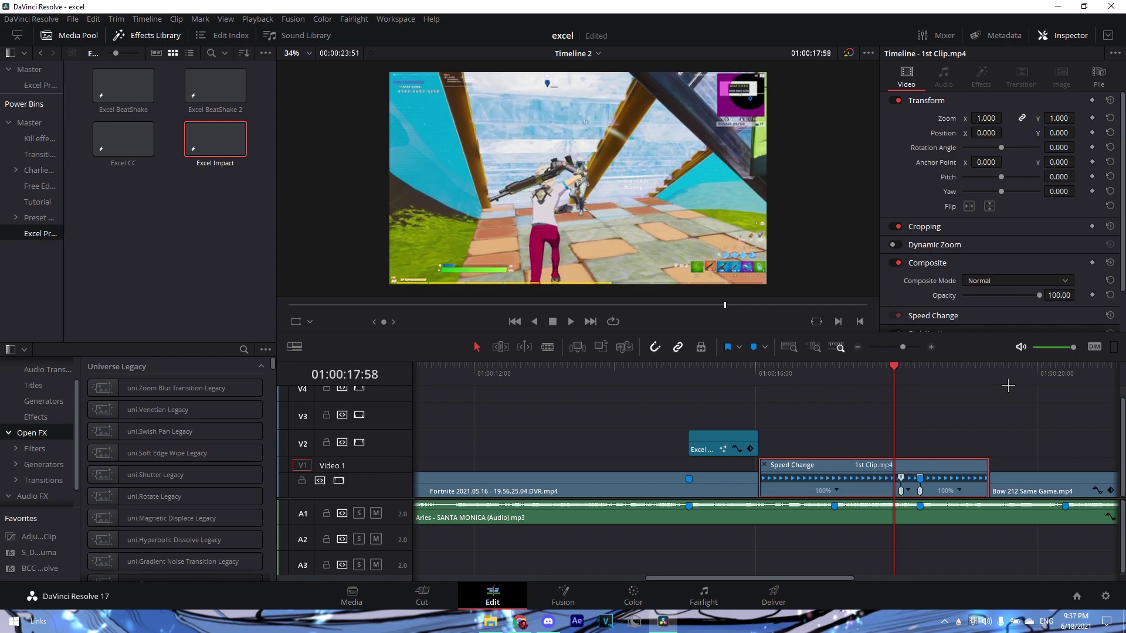
pyautogui.rightClick(841, 505)
pyautogui.click(861, 510)
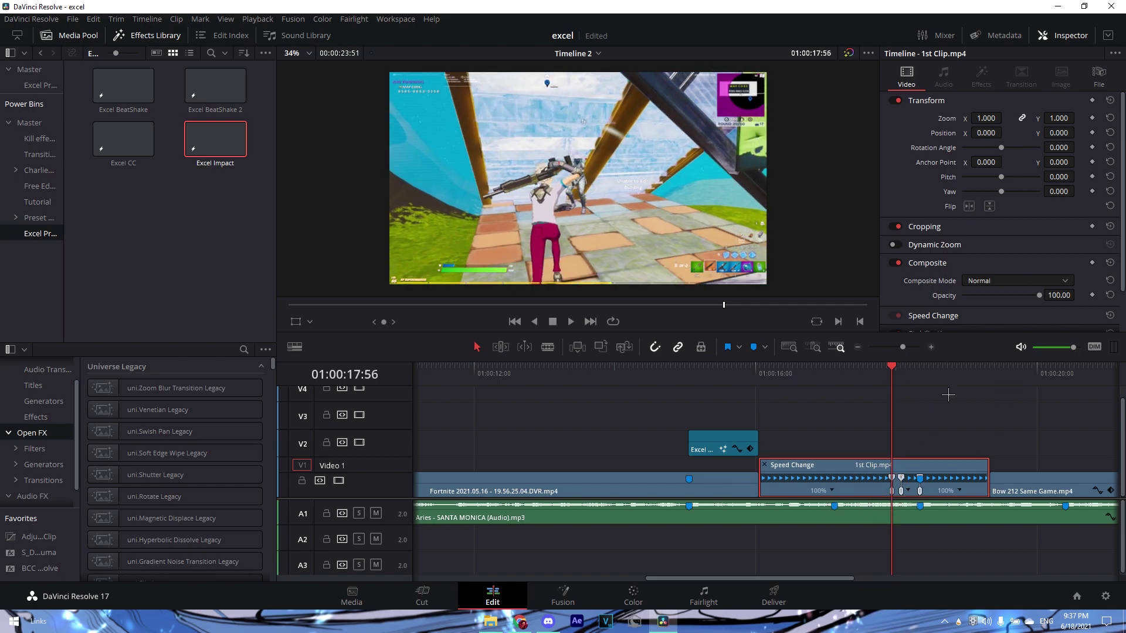
# Set the segment between the last two speed points to 200% and the segment before it to 50%
pyautogui.hotkey('ctrl', '=')
pyautogui.rightClick(808, 500)
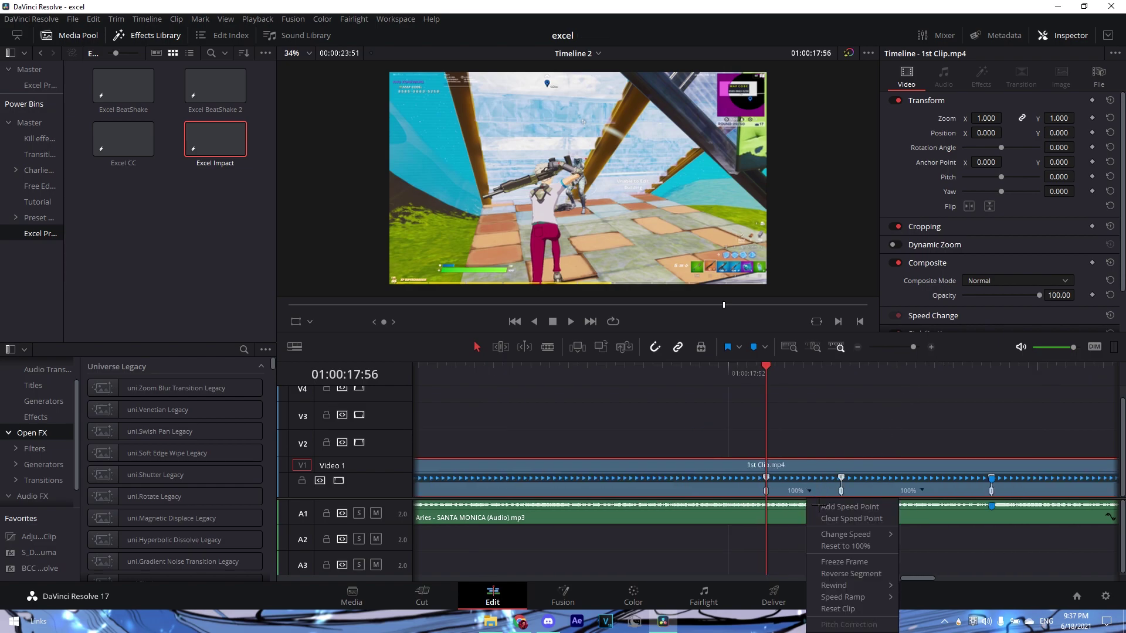
pyautogui.click(931, 502)
pyautogui.click(922, 491)
pyautogui.moveTo(962, 535)
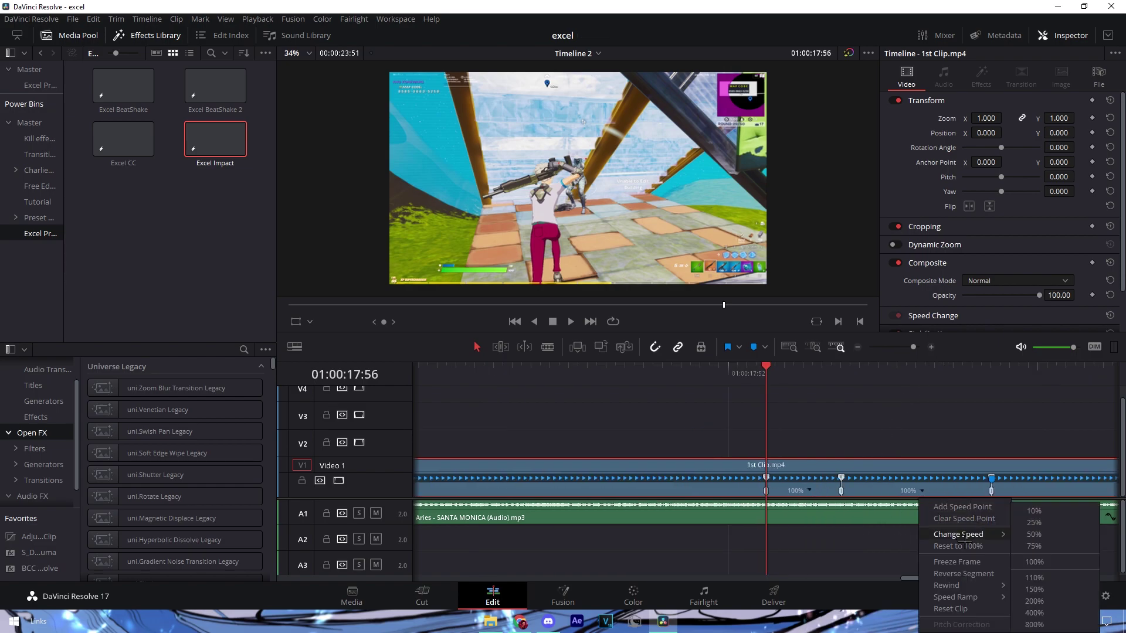
pyautogui.click(1035, 601)
pyautogui.rightClick(807, 501)
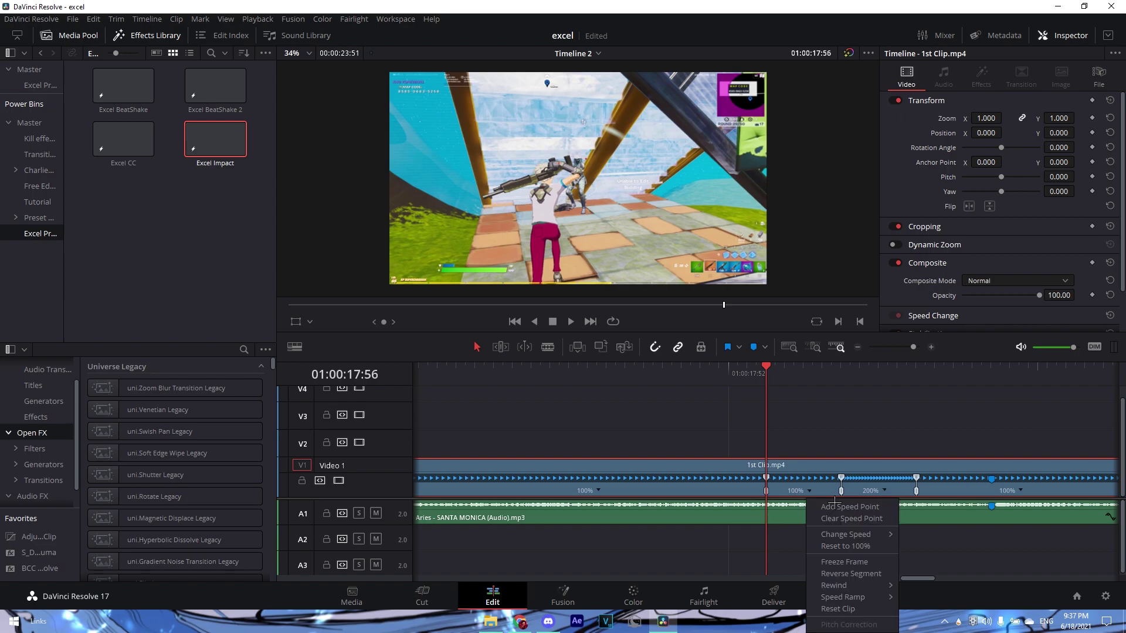
pyautogui.moveTo(856, 534)
pyautogui.click(933, 534)
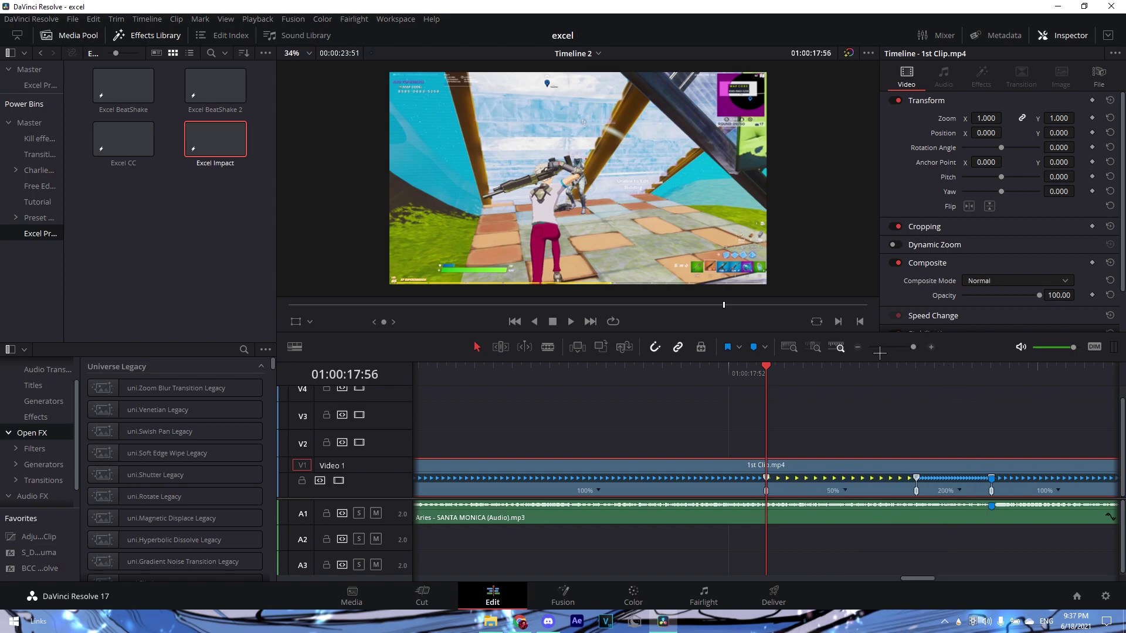
# Shorten the end of 1st Clip.mp4 and set the segment after its last speed point to 50%
pyautogui.click(859, 348)
pyautogui.click(897, 495)
pyautogui.click(885, 480)
pyautogui.moveTo(961, 485); pyautogui.dragTo(881, 486)
pyautogui.rightClick(862, 495)
pyautogui.moveTo(915, 534)
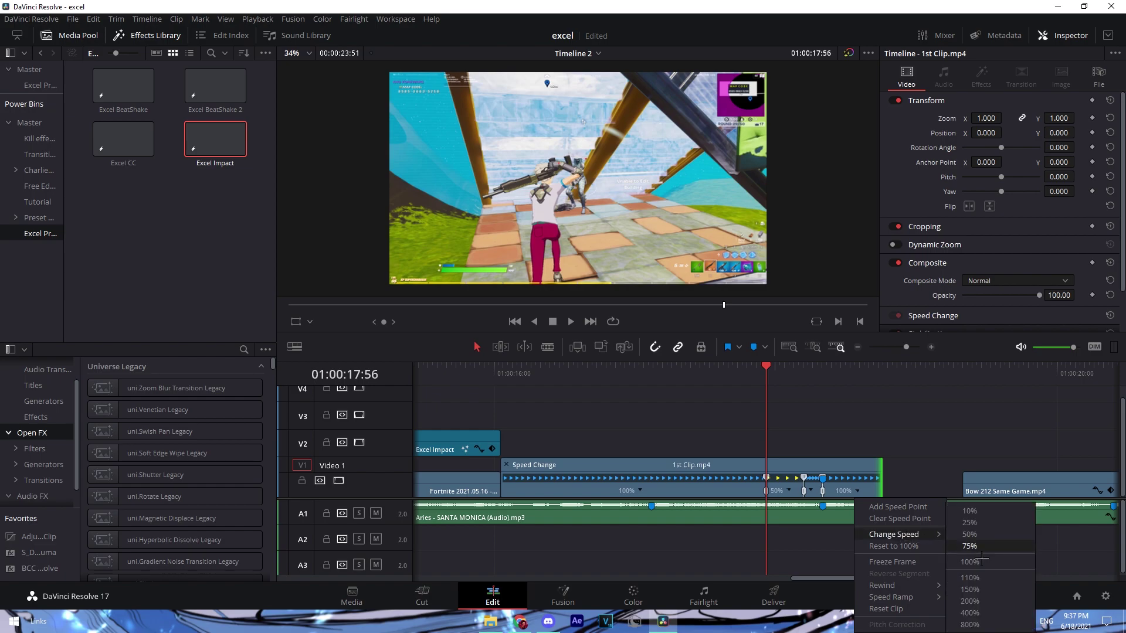
pyautogui.click(970, 534)
# Undo the deletion of 1st Clip.mp4 and extend its end to the start of Bow 212 Same Game.mp4
pyautogui.moveTo(932, 492); pyautogui.dragTo(951, 491)
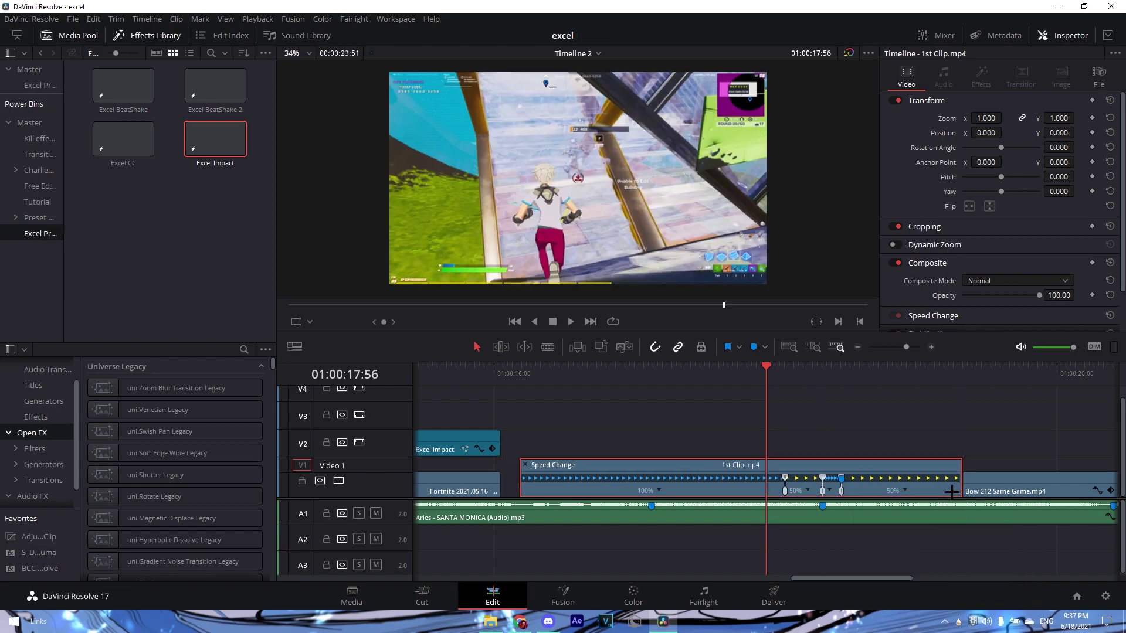
pyautogui.press('BackSpace')
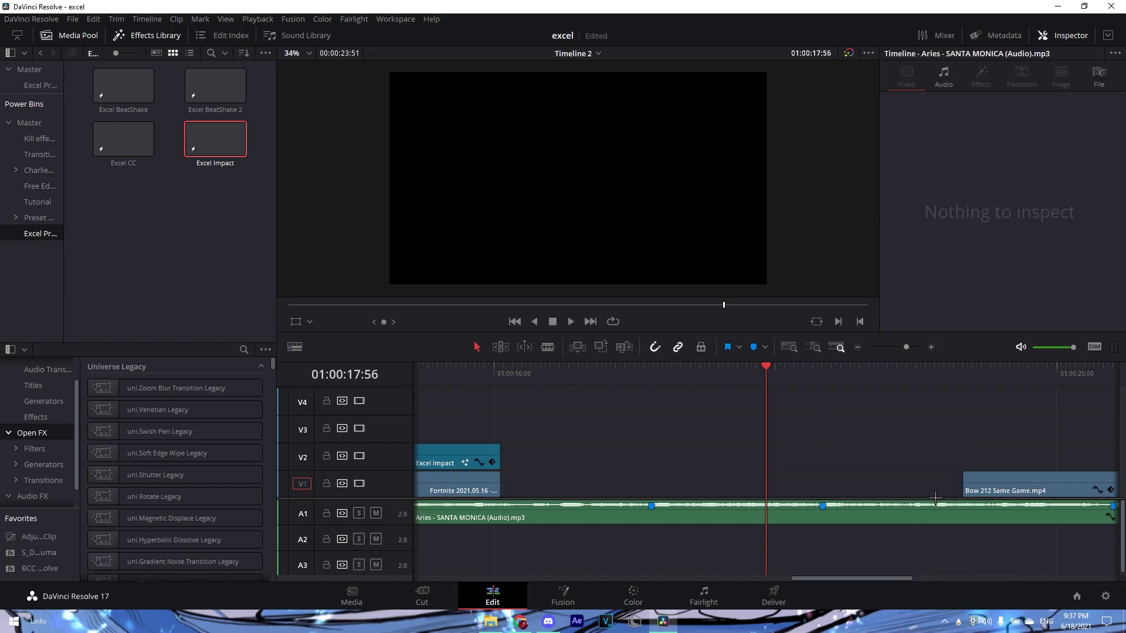
pyautogui.hotkey('ctrl', 'z')
pyautogui.moveTo(944, 487); pyautogui.dragTo(962, 488)
# Open the retime curve of 1st Clip.mp4 and show Retime Speed instead of Retime Frame
pyautogui.rightClick(777, 478)
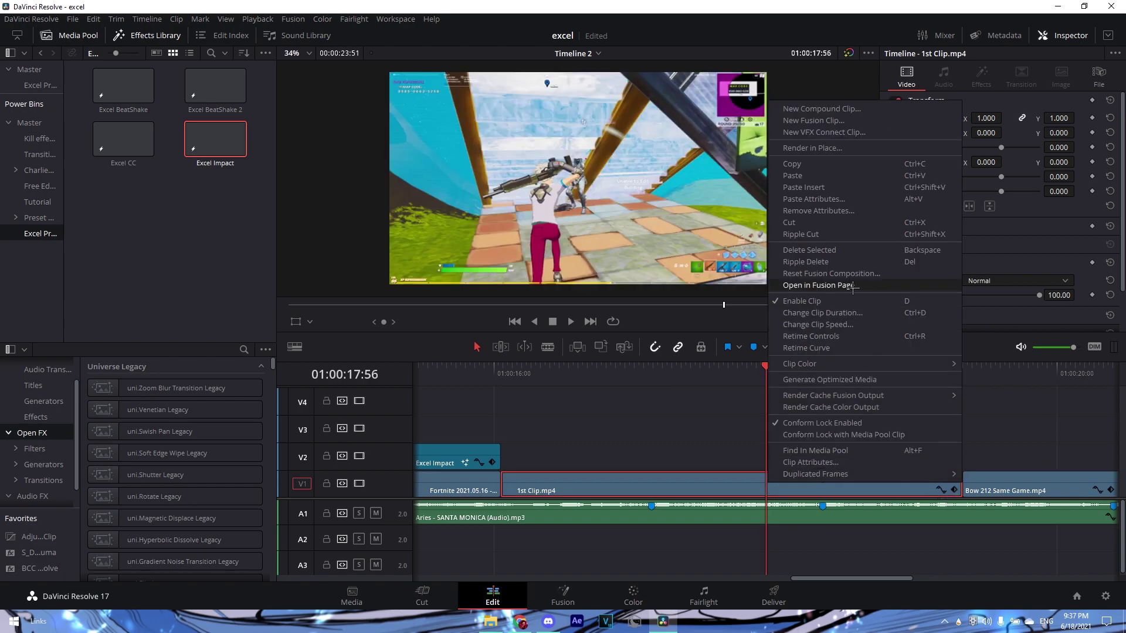
pyautogui.click(851, 348)
pyautogui.click(507, 427)
pyautogui.click(519, 622)
pyautogui.click(580, 548)
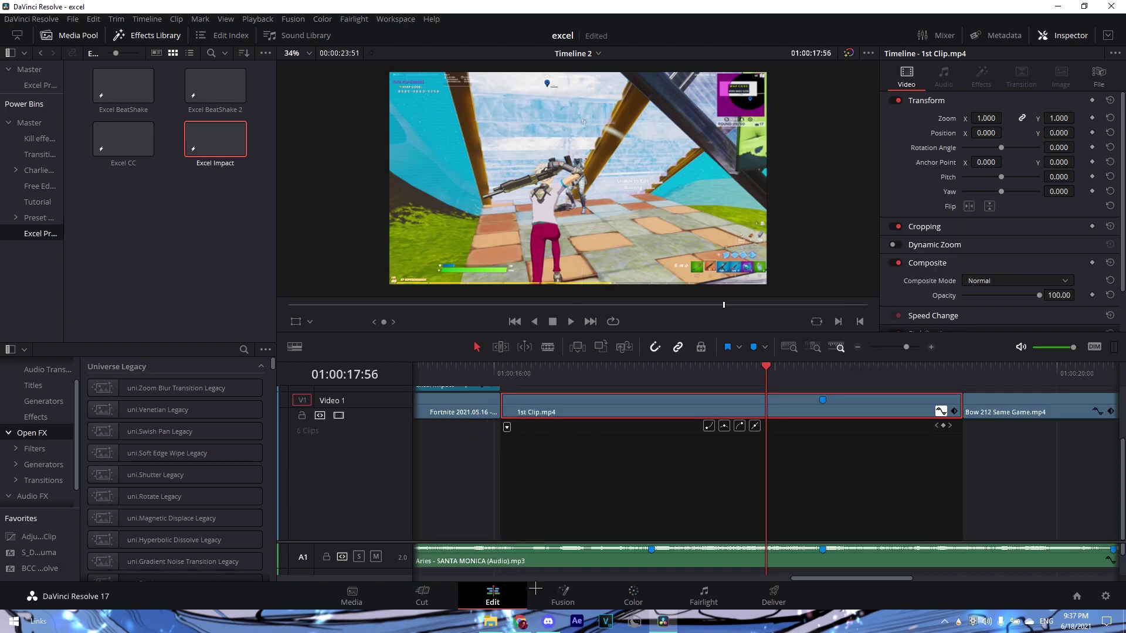
pyautogui.click(507, 427)
pyautogui.click(530, 609)
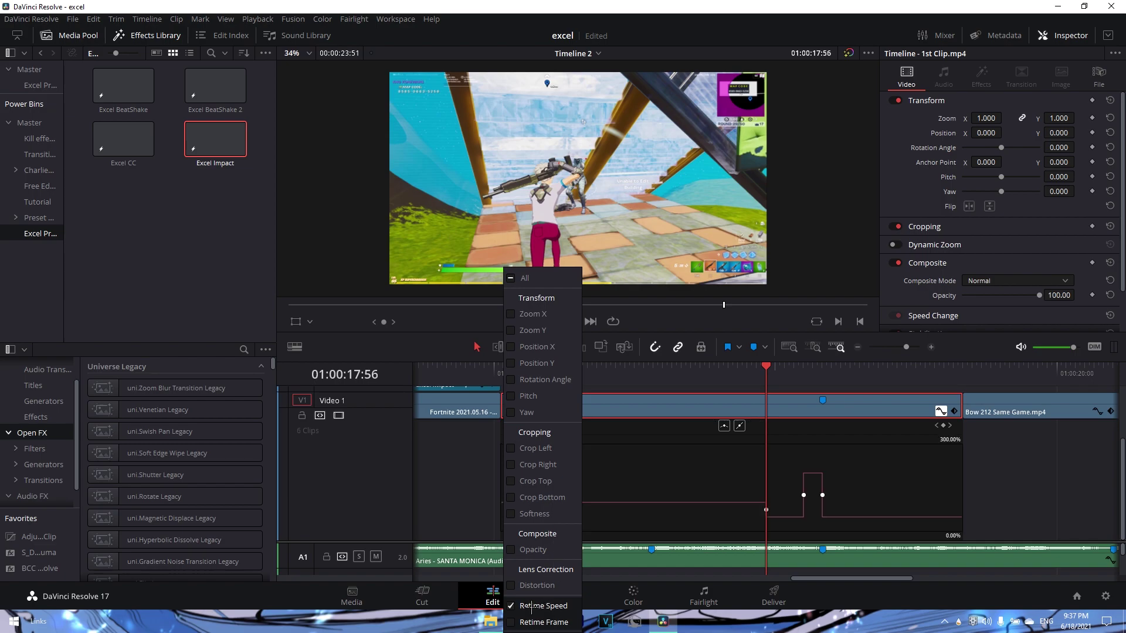
# Smooth all three speed points on the Retime Speed curve of 1st Clip.mp4 into eased ramps
pyautogui.click(778, 518)
pyautogui.click(723, 426)
pyautogui.click(803, 496)
pyautogui.click(723, 426)
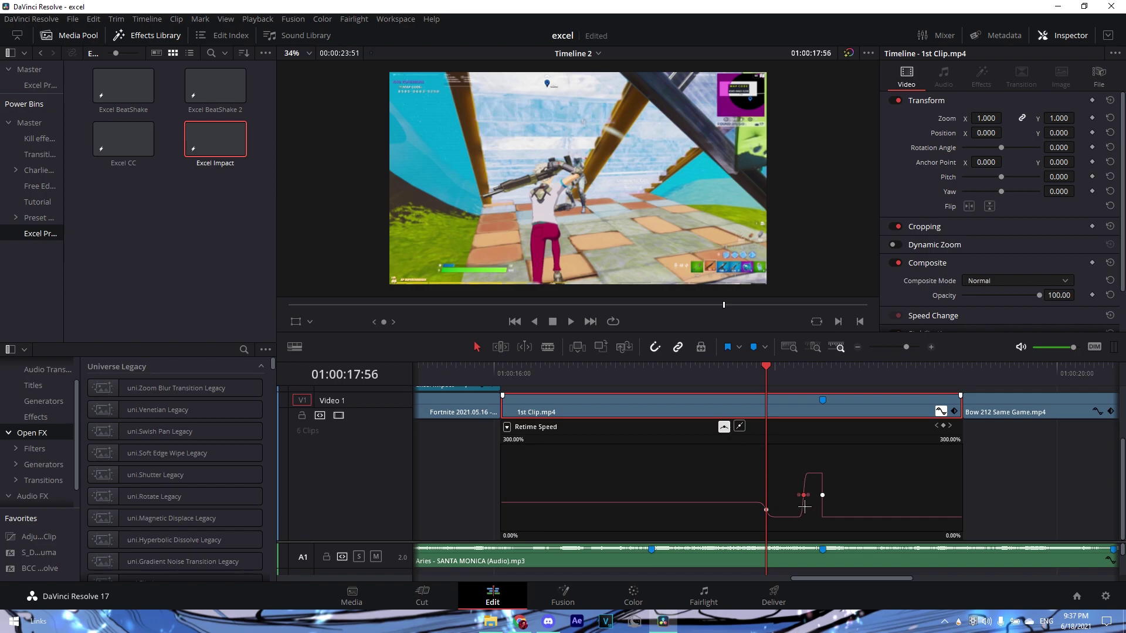
pyautogui.click(823, 496)
pyautogui.click(724, 426)
# Preview the speed ramp, close the curve of 1st Clip.mp4 and move the playhead to its marker at 01:00:18:20
pyautogui.click(731, 377)
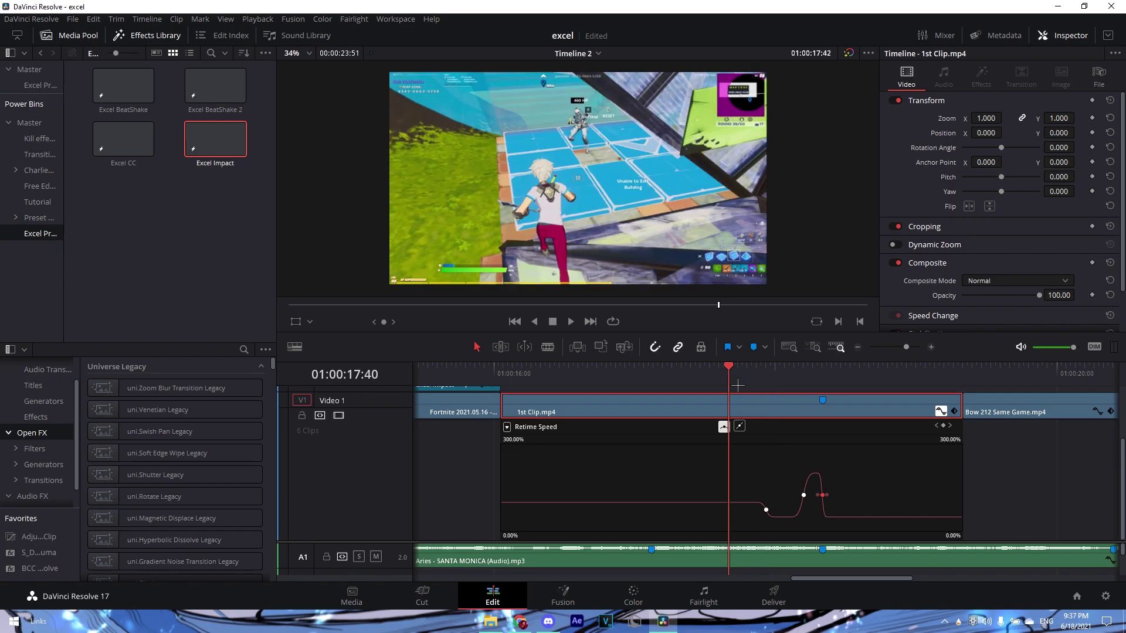
pyautogui.press('space')
pyautogui.click(941, 413)
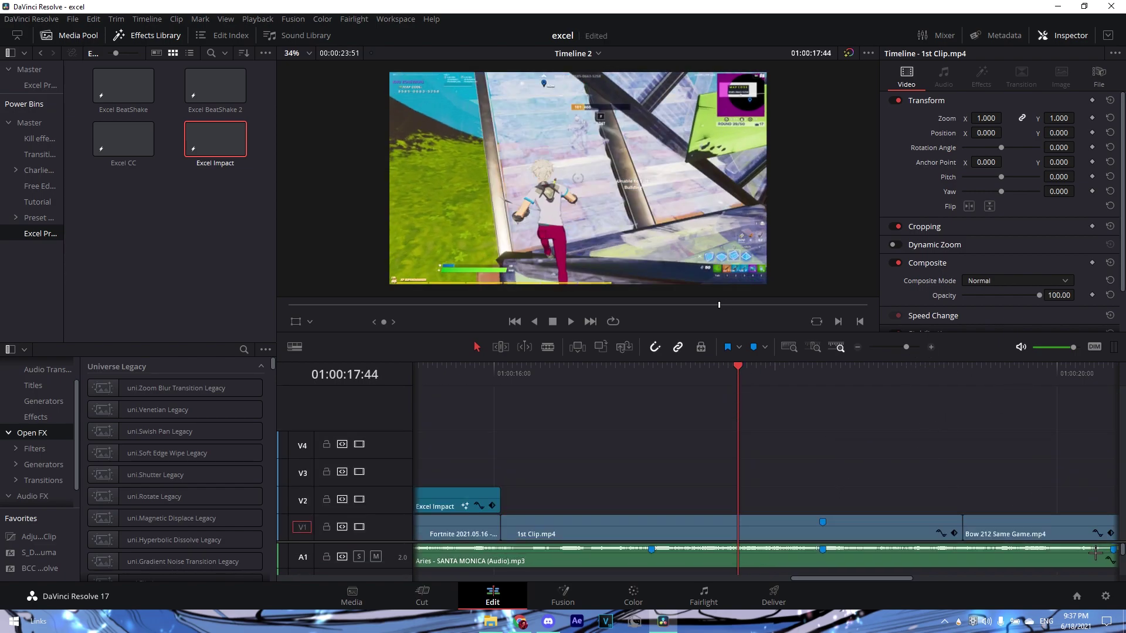
pyautogui.scroll(-5, 1007, 547)
pyautogui.hotkey('shift', 'Down')
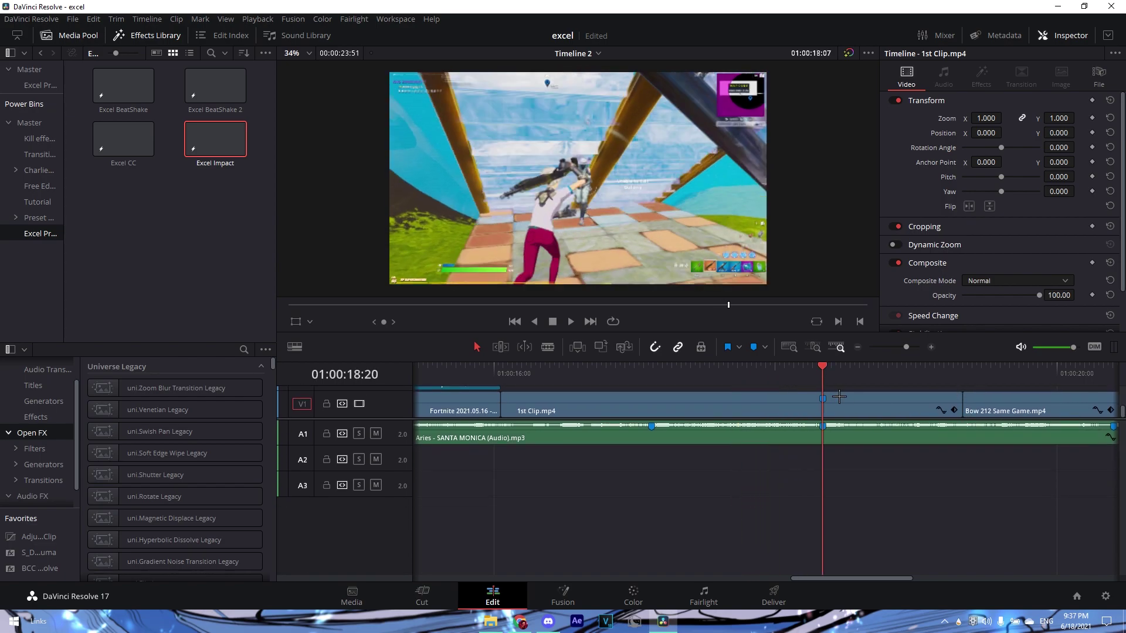
# Place the Excel BeatShake preset on V2 above 1st Clip.mp4, starting at the beat marker at 01:00:17:07
pyautogui.click(610, 378)
pyautogui.press('space')
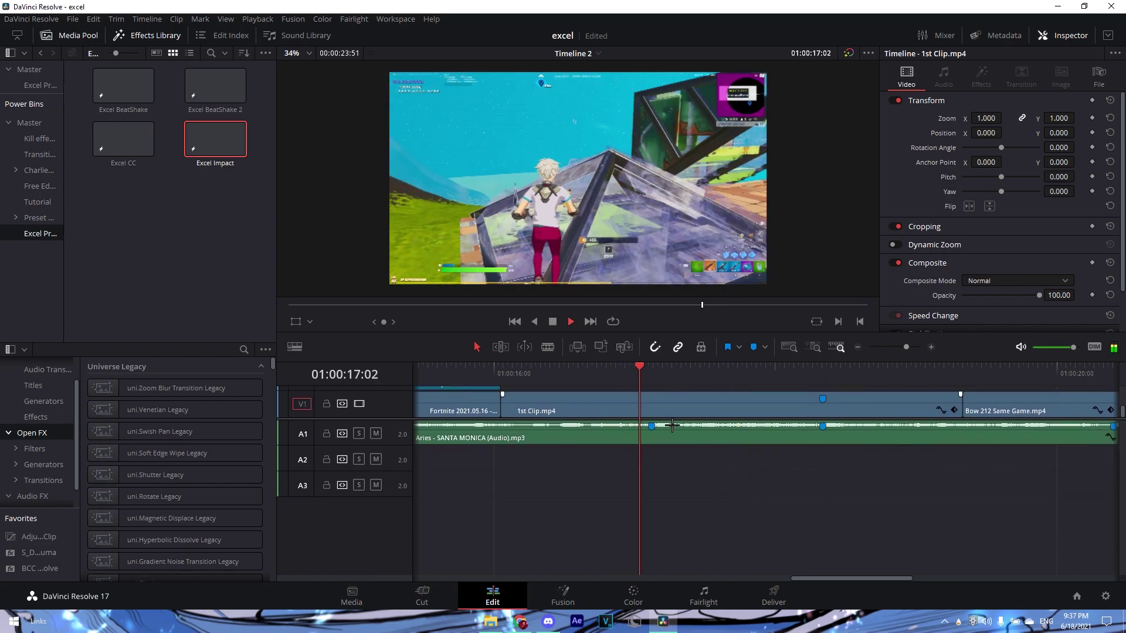
pyautogui.press('space')
pyautogui.hotkey('shift', 'Up')
pyautogui.scroll(3, 777, 426)
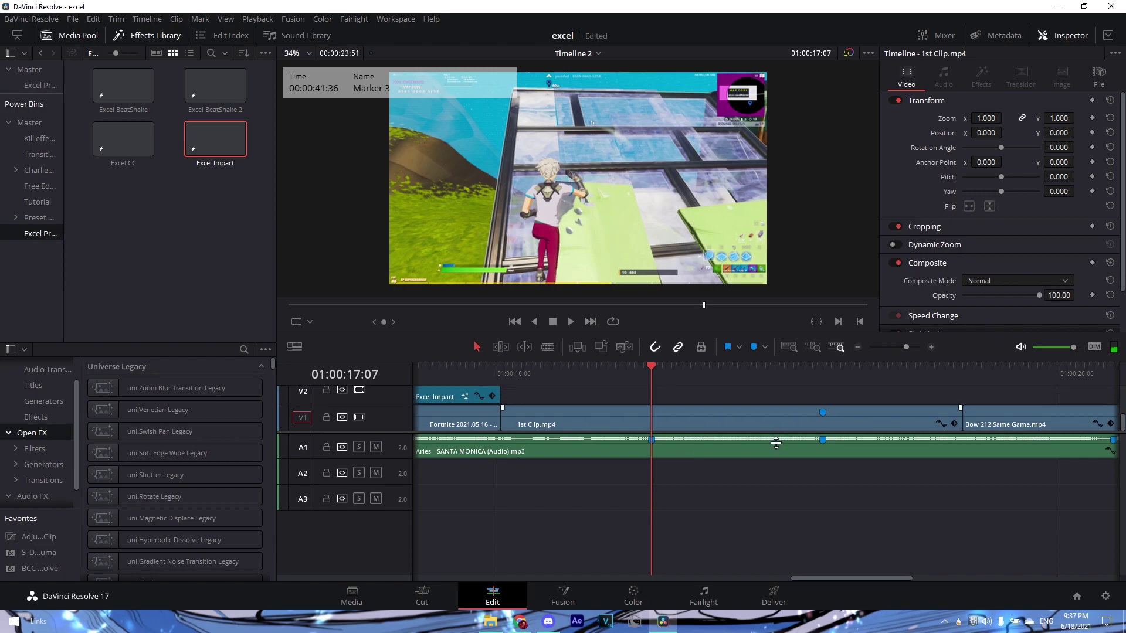
pyautogui.moveTo(126, 88); pyautogui.dragTo(676, 456)
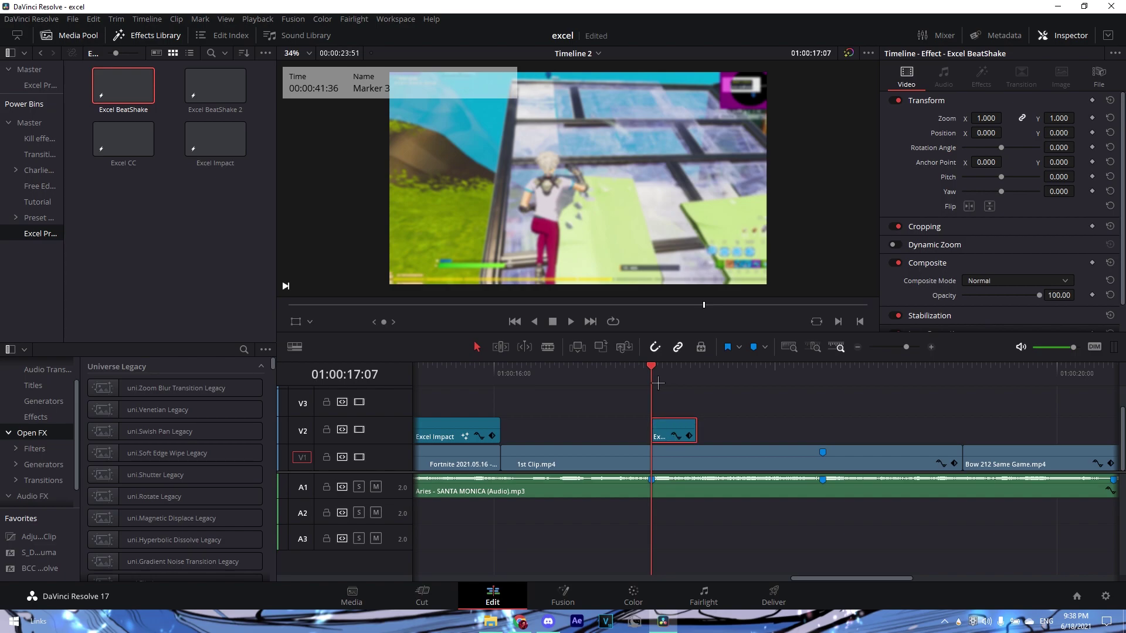
# Place the Excel Impact preset on V2 from the marker at 01:00:18:20 to the end of 1st Clip.mp4
pyautogui.press('space')
pyautogui.press('space')
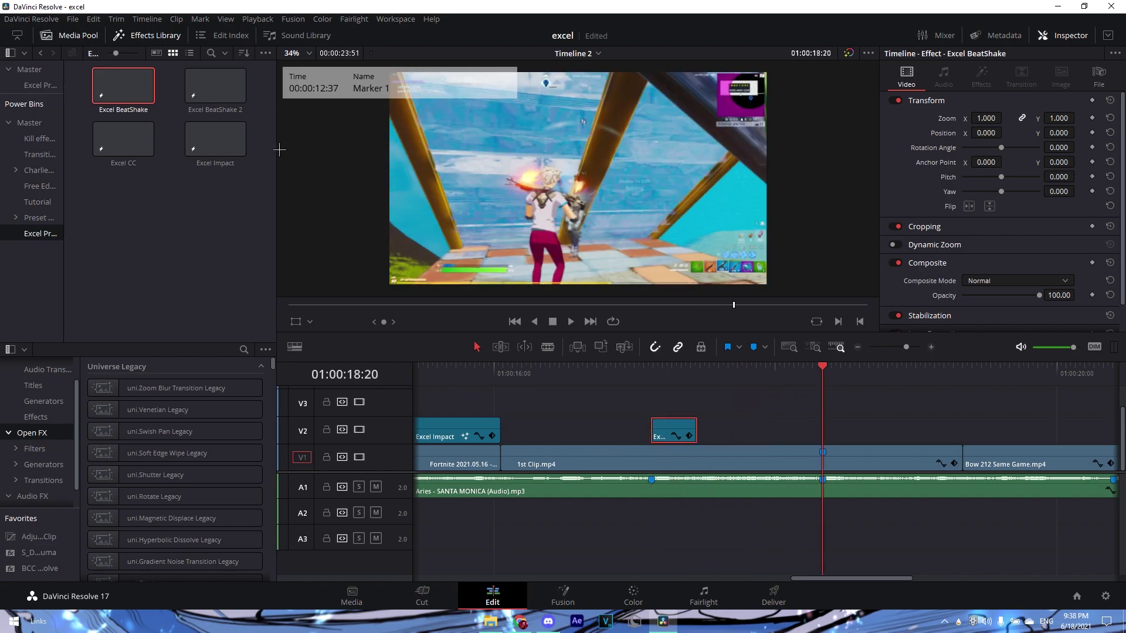
pyautogui.moveTo(215, 139); pyautogui.dragTo(864, 441)
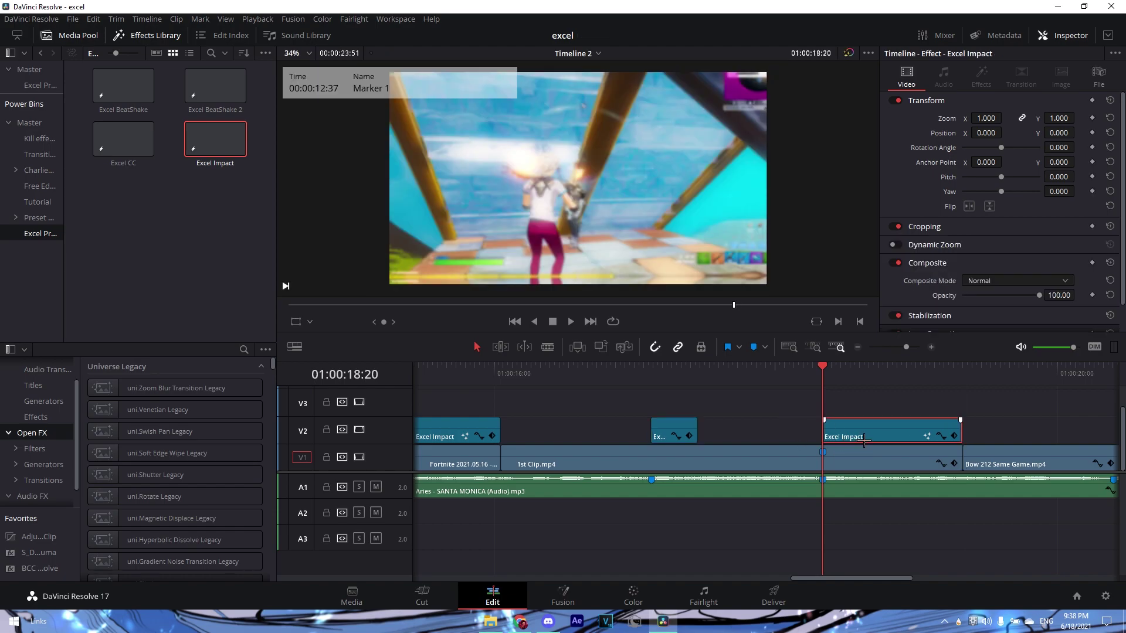
# Above Bow 212 Same Game.mp4 on V2, add Excel BeatShake at the 01:00:20:24 marker and Excel Impact at the clip's own marker
pyautogui.click(858, 348)
pyautogui.hotkey('shift', 'Down')
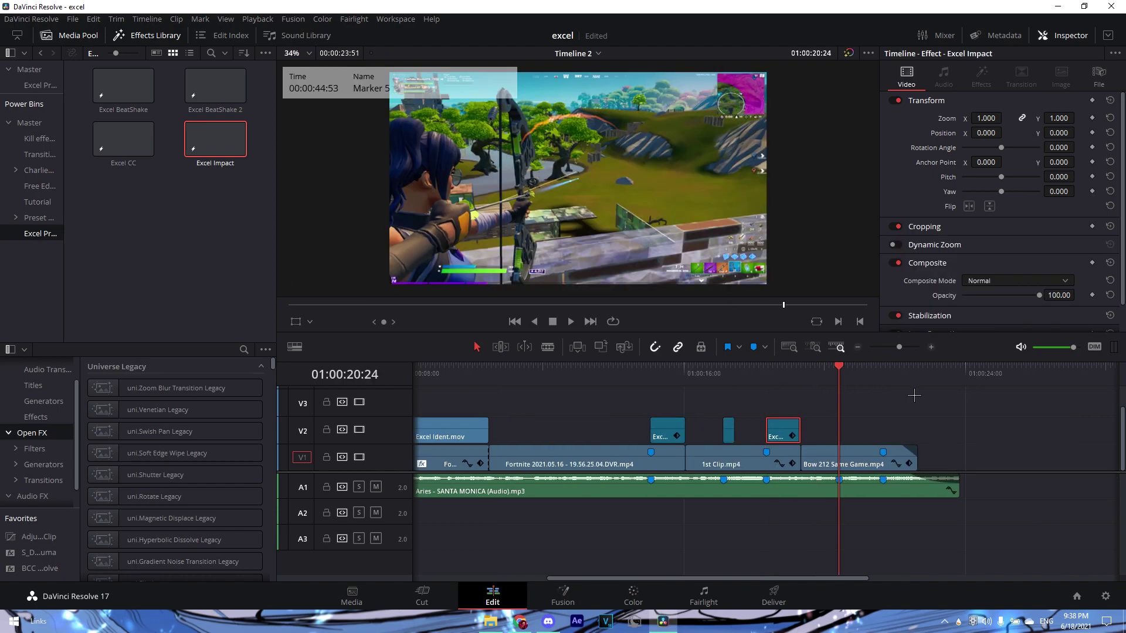
pyautogui.click(868, 451)
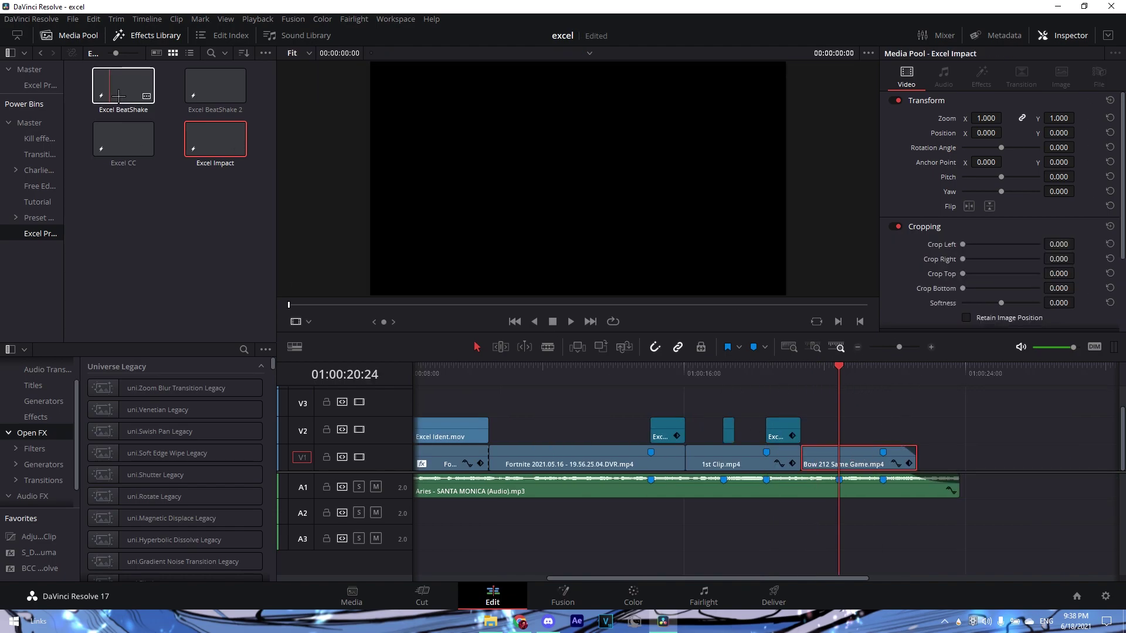
pyautogui.moveTo(149, 106); pyautogui.dragTo(845, 433)
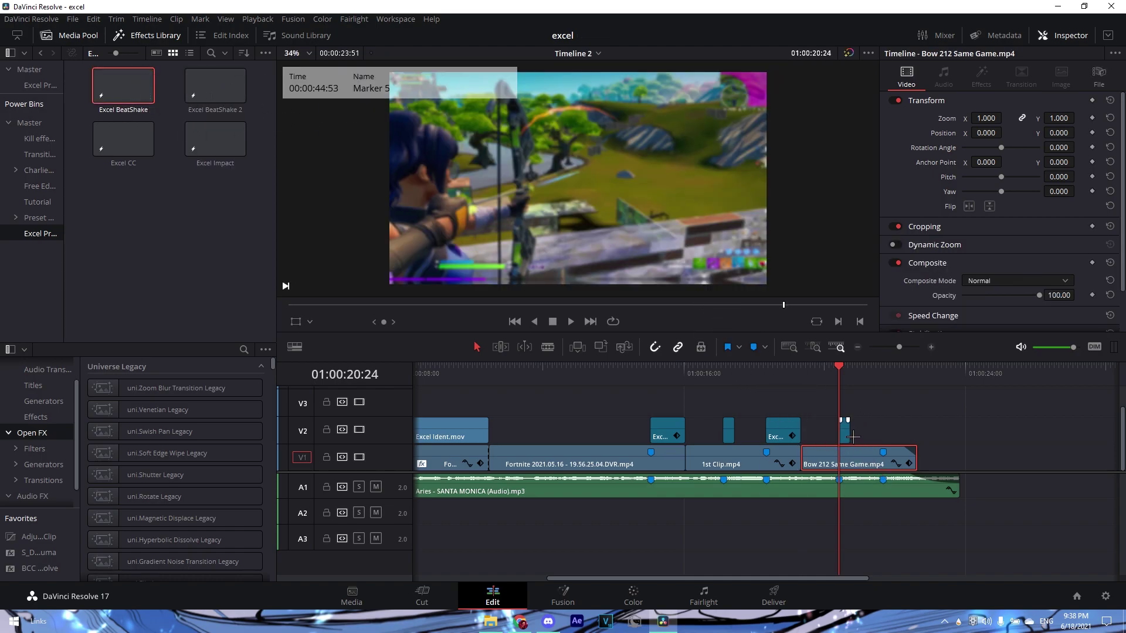
pyautogui.moveTo(215, 139); pyautogui.dragTo(899, 448)
# Add the Excel CC preset on V5 from the timeline start and extend it to the end of the music track
pyautogui.moveTo(839, 368); pyautogui.dragTo(271, 347)
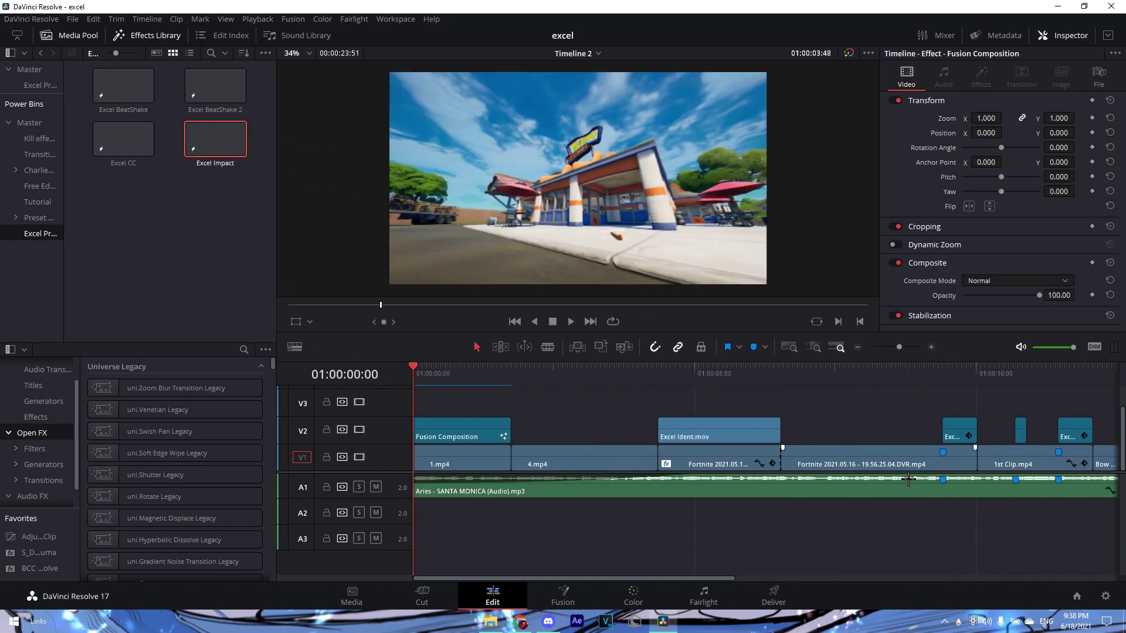
pyautogui.scroll(3, 908, 479)
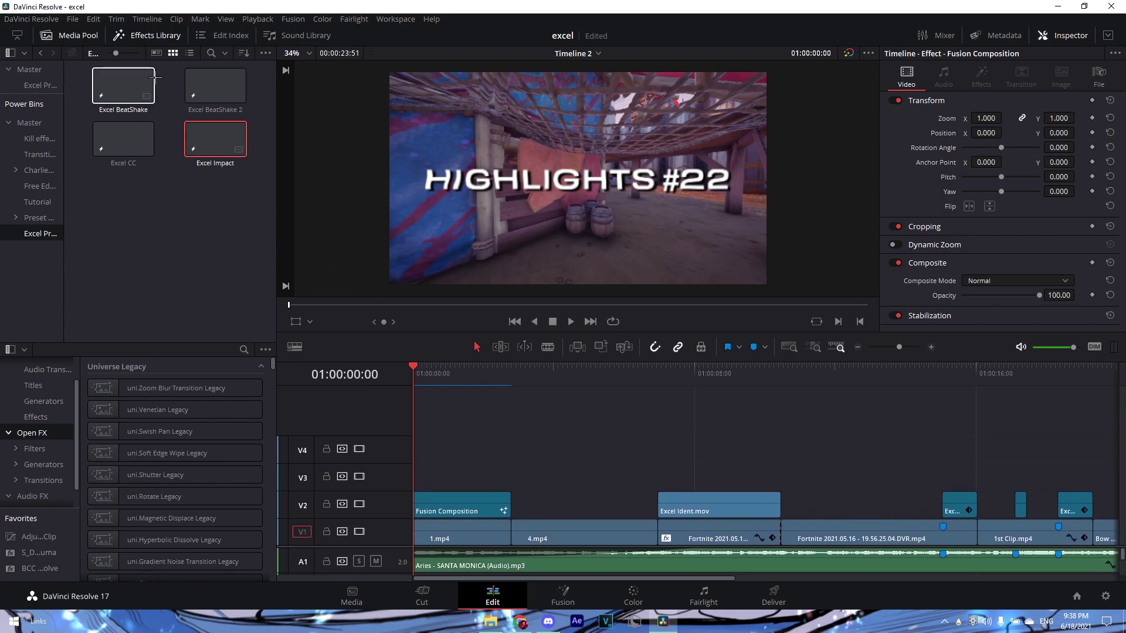
pyautogui.click(147, 85)
pyautogui.moveTo(123, 139); pyautogui.dragTo(426, 448)
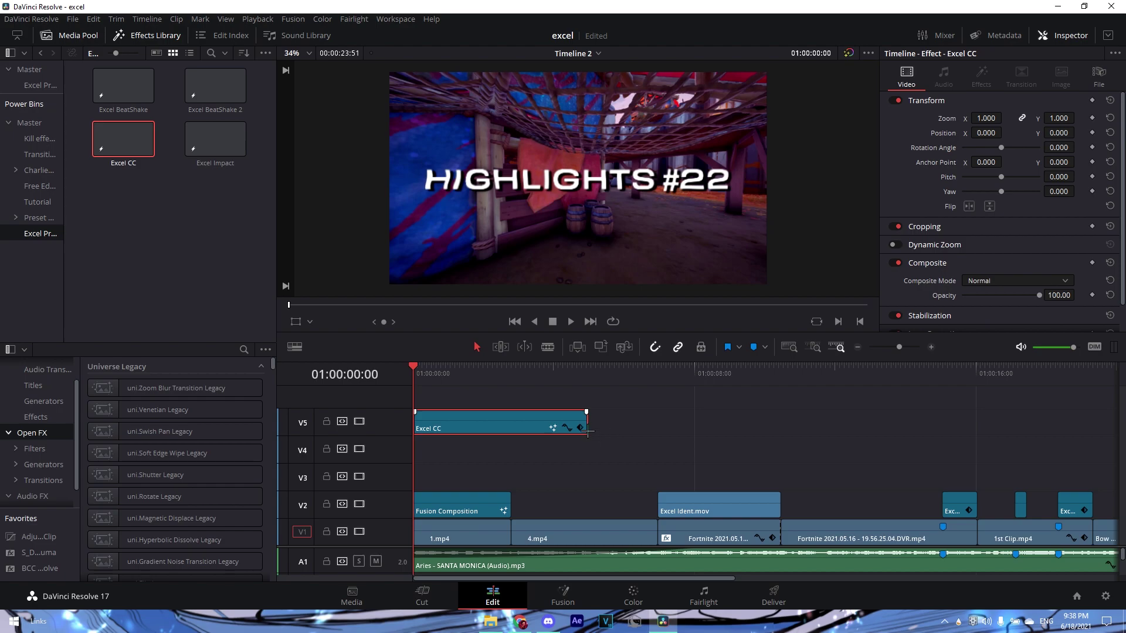
pyautogui.moveTo(595, 433); pyautogui.dragTo(954, 485)
pyautogui.hotkey('ctrl', '-')
# Rearrange the upper tracks so Excel Ident.mov sits on V5 above Excel CC on V4, and save the project
pyautogui.click(450, 401)
pyautogui.hotkey('ctrl', 's')
pyautogui.moveTo(448, 383); pyautogui.dragTo(569, 453)
pyautogui.moveTo(570, 512); pyautogui.dragTo(467, 394)
pyautogui.moveTo(491, 451); pyautogui.dragTo(492, 463)
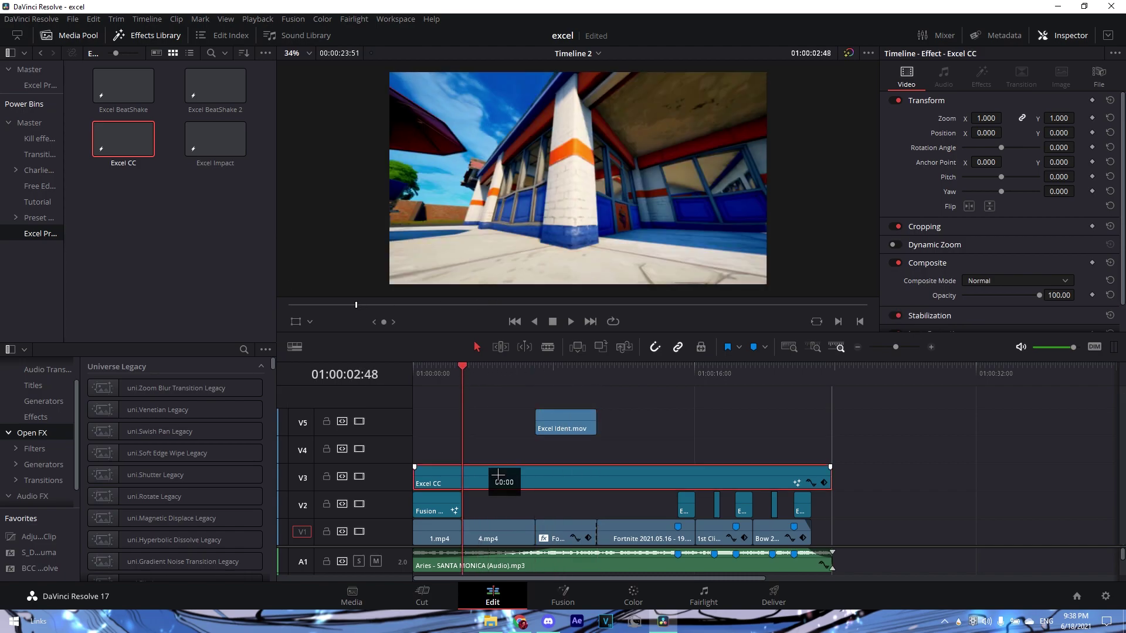
pyautogui.click(556, 417)
# Scrub through the gameplay clips to review the Excel CC colour grade, ending at the start of Excel Ident.mov
pyautogui.moveTo(566, 399)
pyautogui.mouseDown()
pyautogui.moveTo(539, 399)
pyautogui.moveTo(574, 399)
pyautogui.moveTo(621, 373)
pyautogui.moveTo(714, 353)
pyautogui.mouseUp()
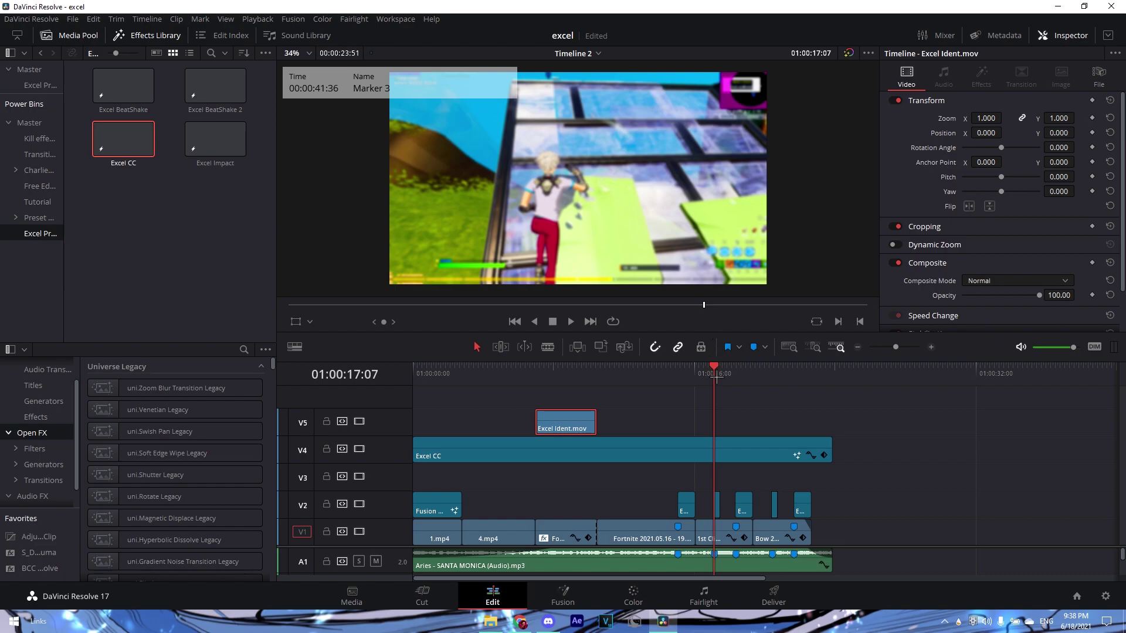
pyautogui.moveTo(716, 378); pyautogui.dragTo(661, 374)
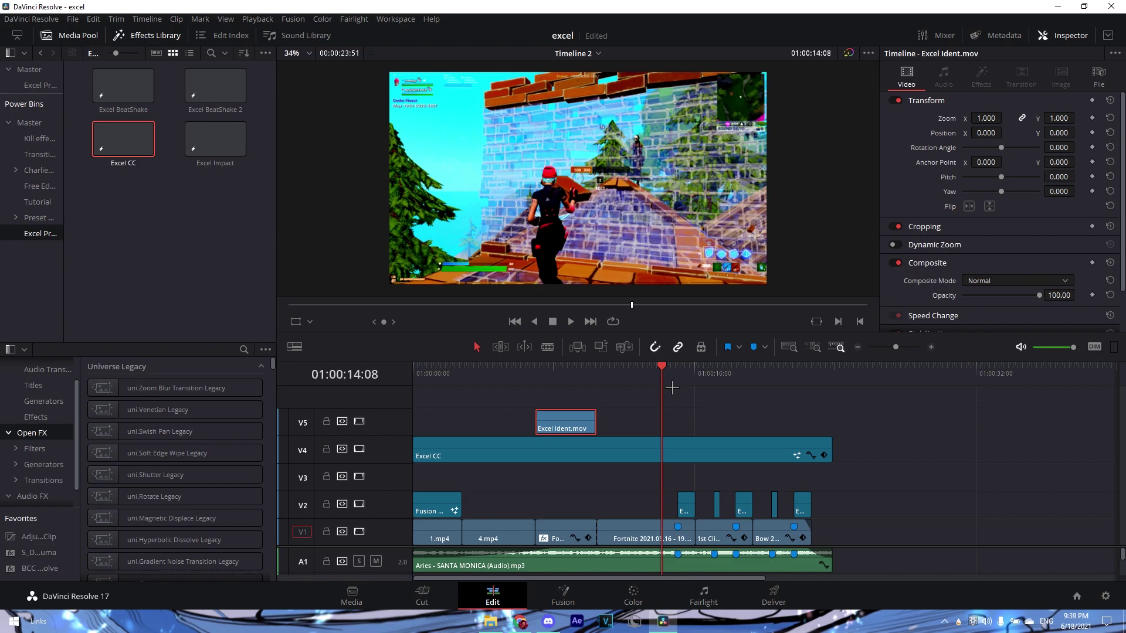
pyautogui.click(715, 451)
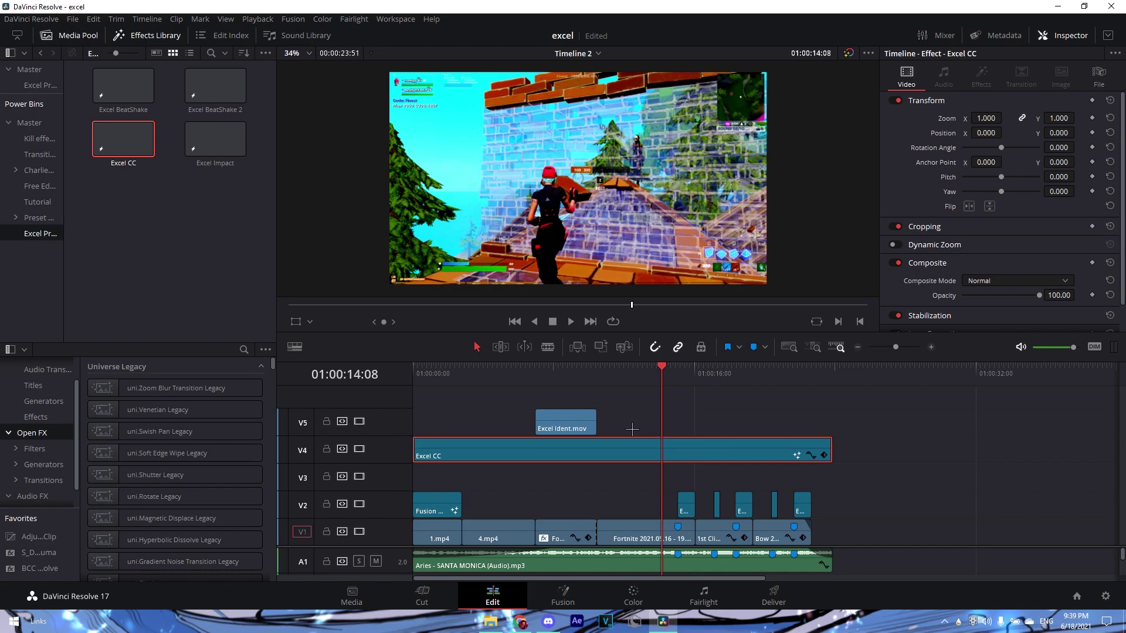
pyautogui.moveTo(666, 373); pyautogui.dragTo(623, 393)
pyautogui.click(633, 489)
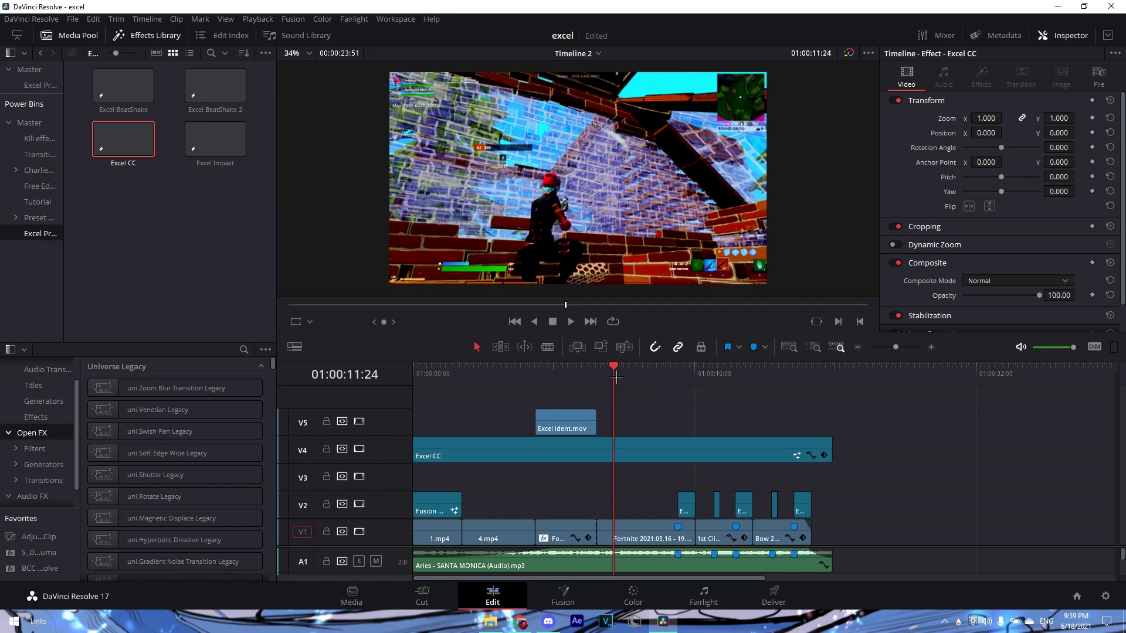
pyautogui.moveTo(623, 382); pyautogui.dragTo(539, 450)
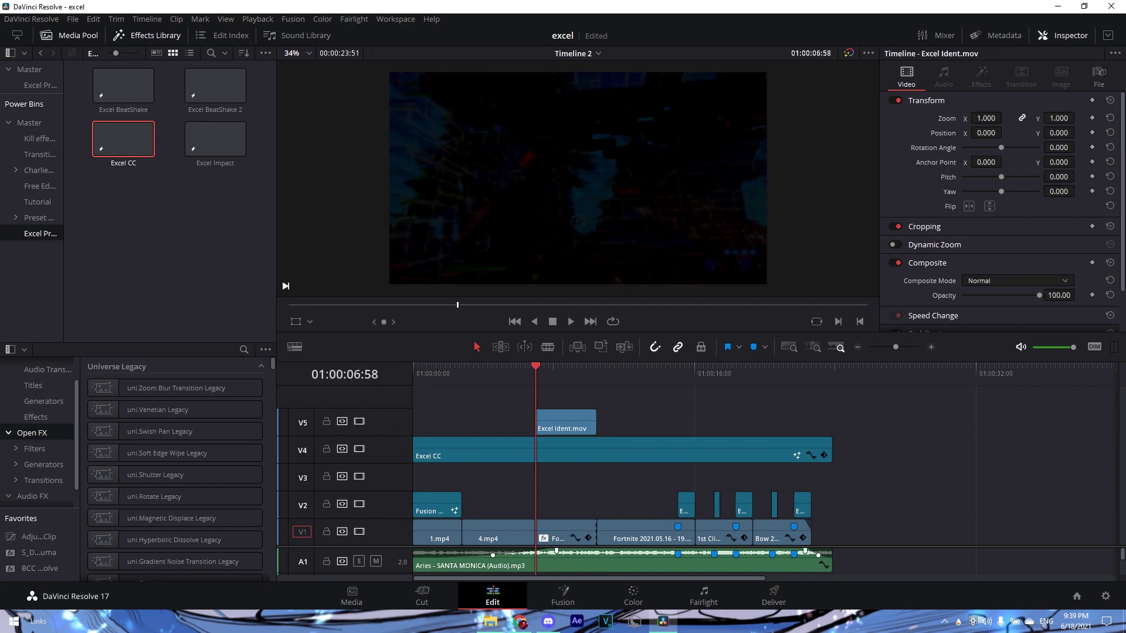
# Switch to Google Drive in the browser, download Lightleak.mp4 from the Excel Tutorial folder to Downloads, and return to DaVinci Resolve
pyautogui.click(520, 621)
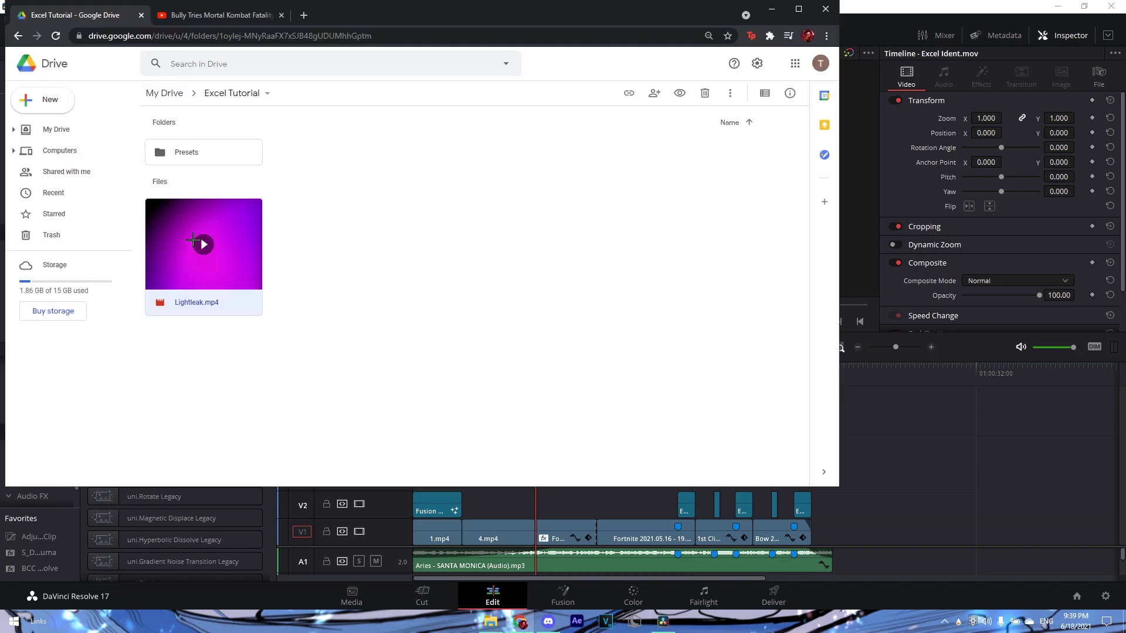
pyautogui.doubleClick(194, 240)
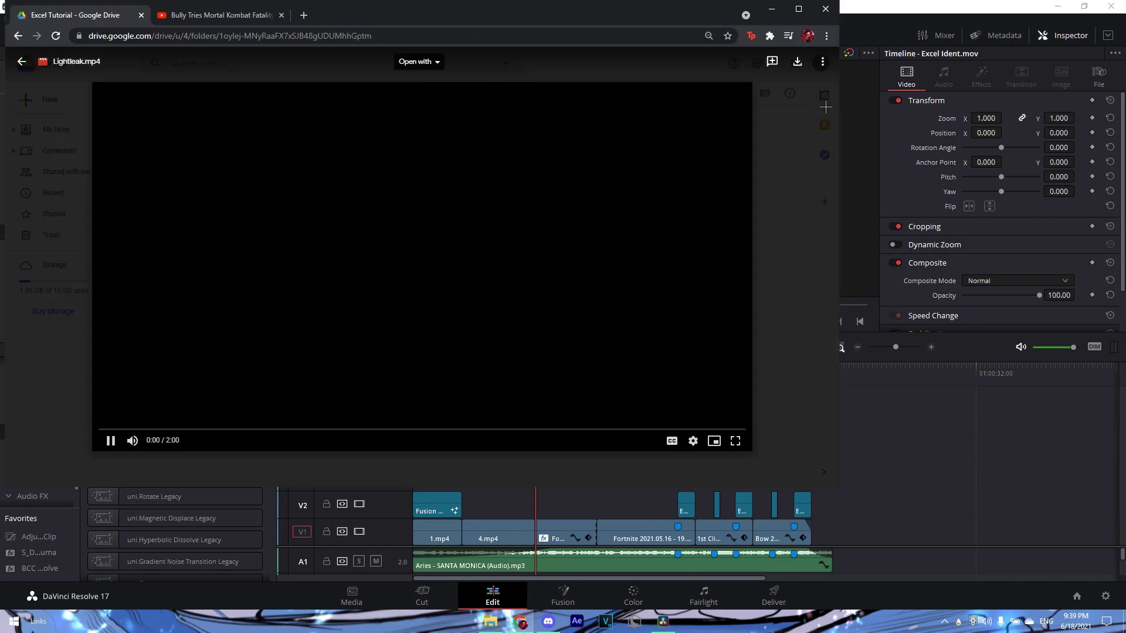
pyautogui.click(804, 72)
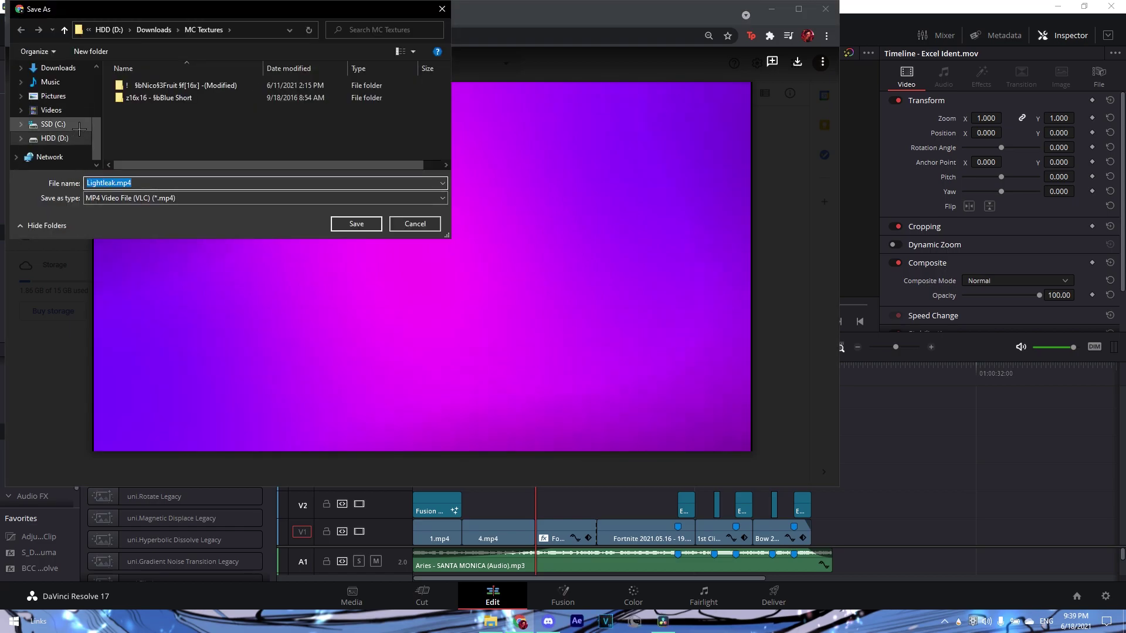
pyautogui.scroll(2, 65, 123)
pyautogui.click(56, 129)
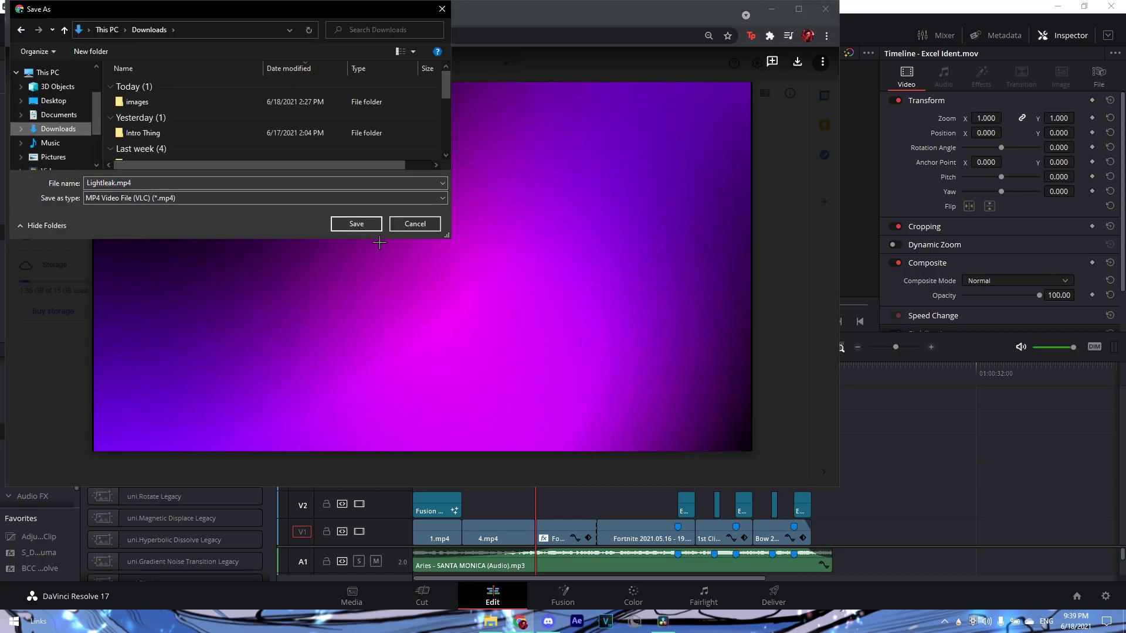
pyautogui.click(367, 225)
pyautogui.click(86, 443)
pyautogui.click(951, 483)
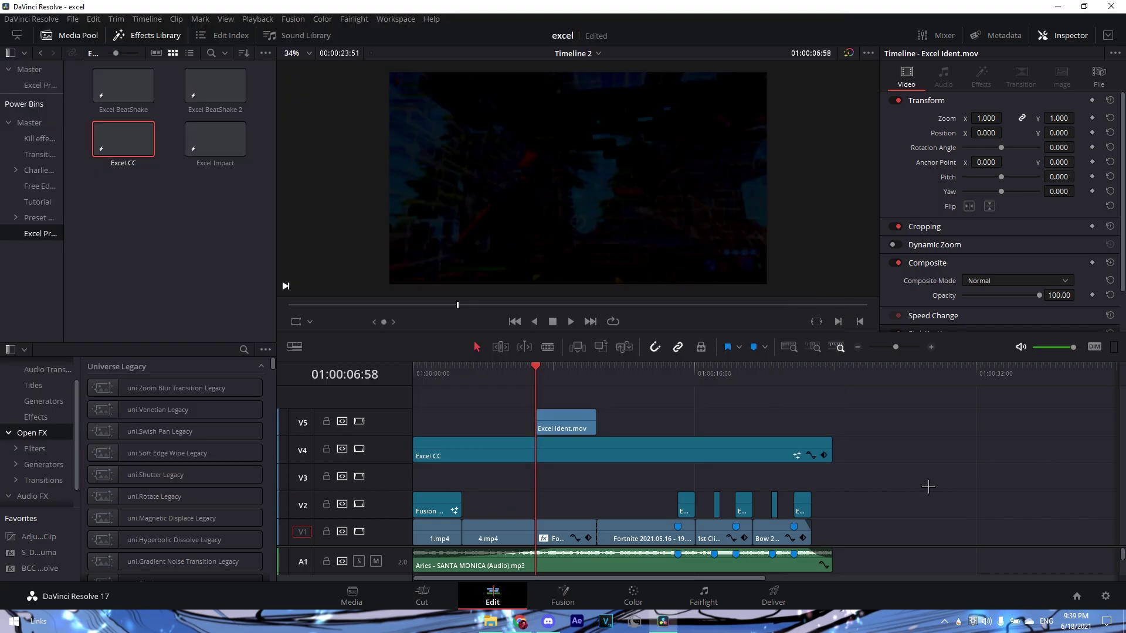
# Import Lightleak.mp4 from the Downloads folder and place it on V6 from the start of the timeline
pyautogui.click(490, 621)
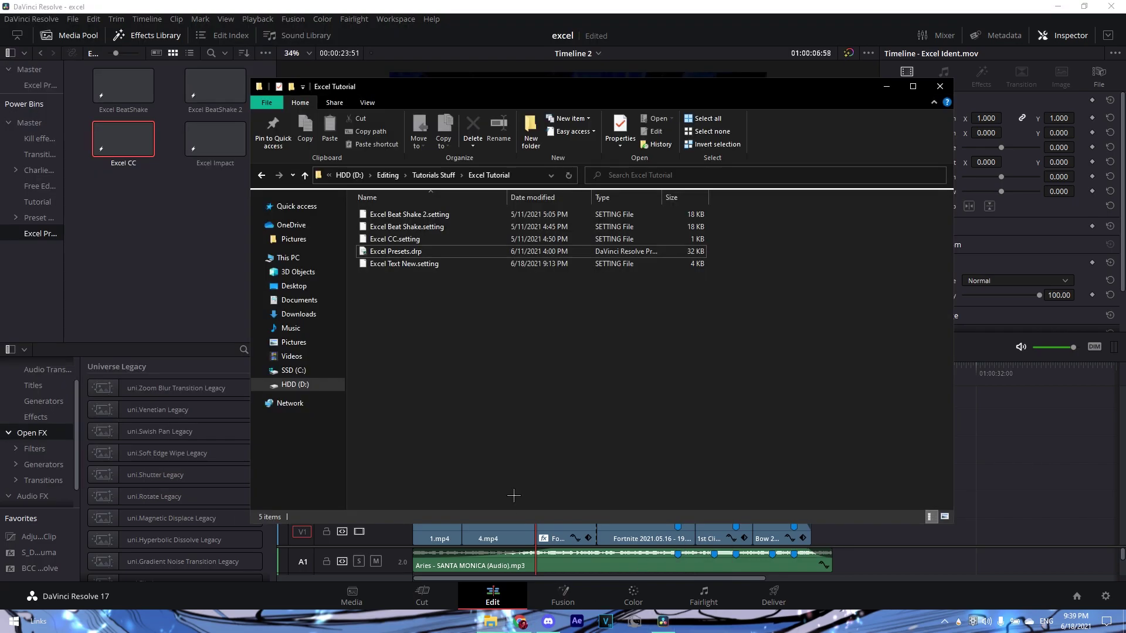
pyautogui.click(299, 315)
pyautogui.moveTo(392, 217); pyautogui.dragTo(481, 412)
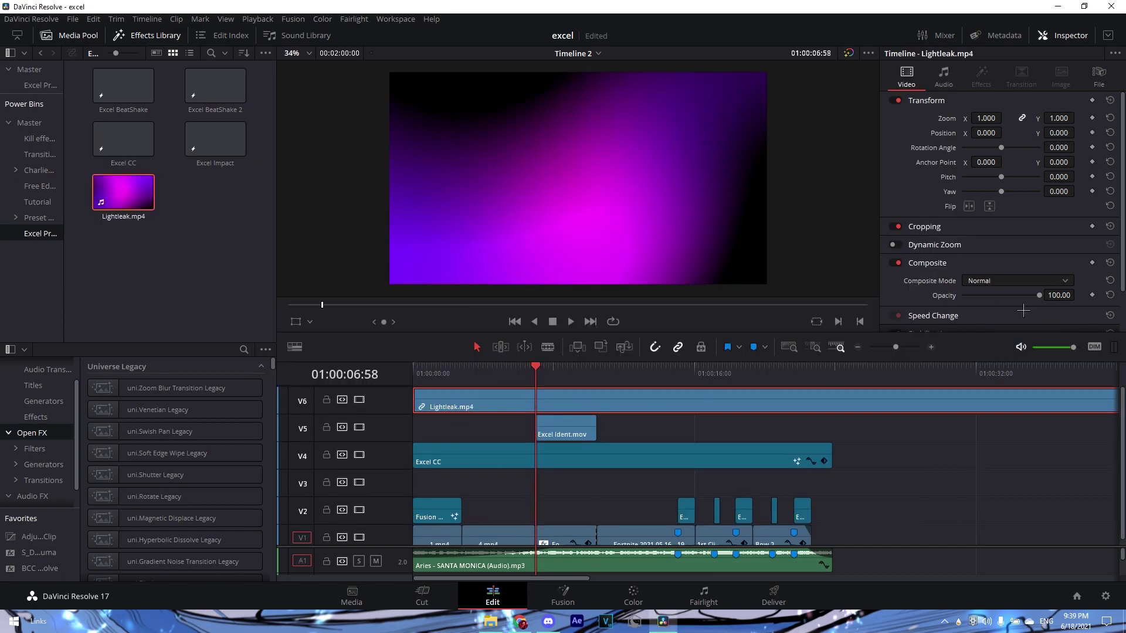
# Set the composite mode of Lightleak.mp4 to Screen and preview the overlay on the gameplay
pyautogui.click(1006, 283)
pyautogui.scroll(-4, 1004, 375)
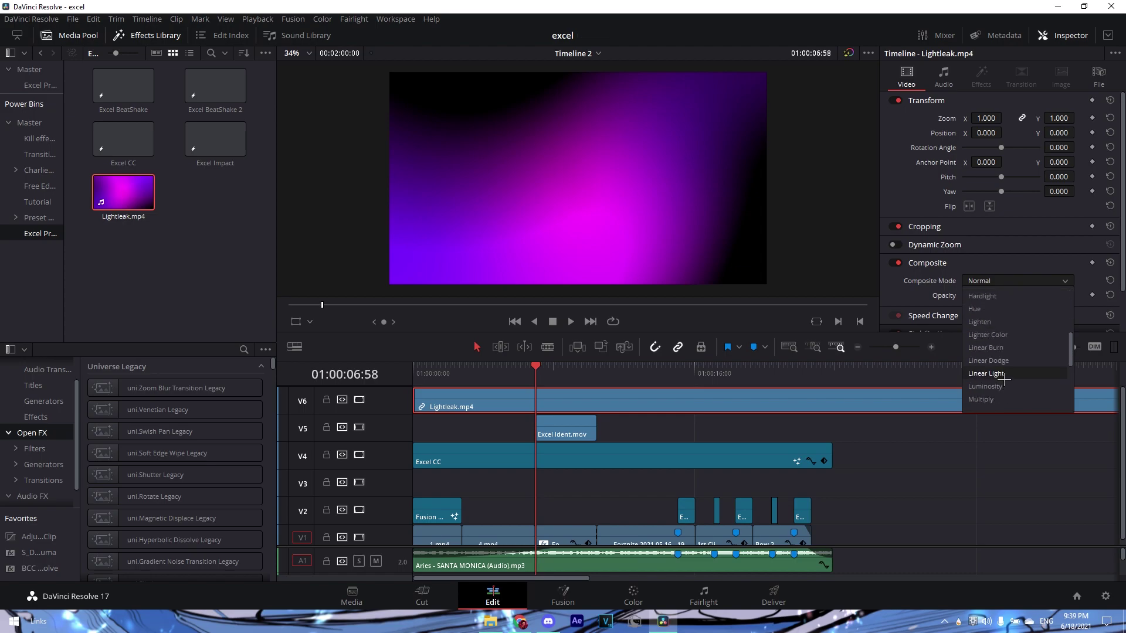
pyautogui.scroll(-5, 1008, 334)
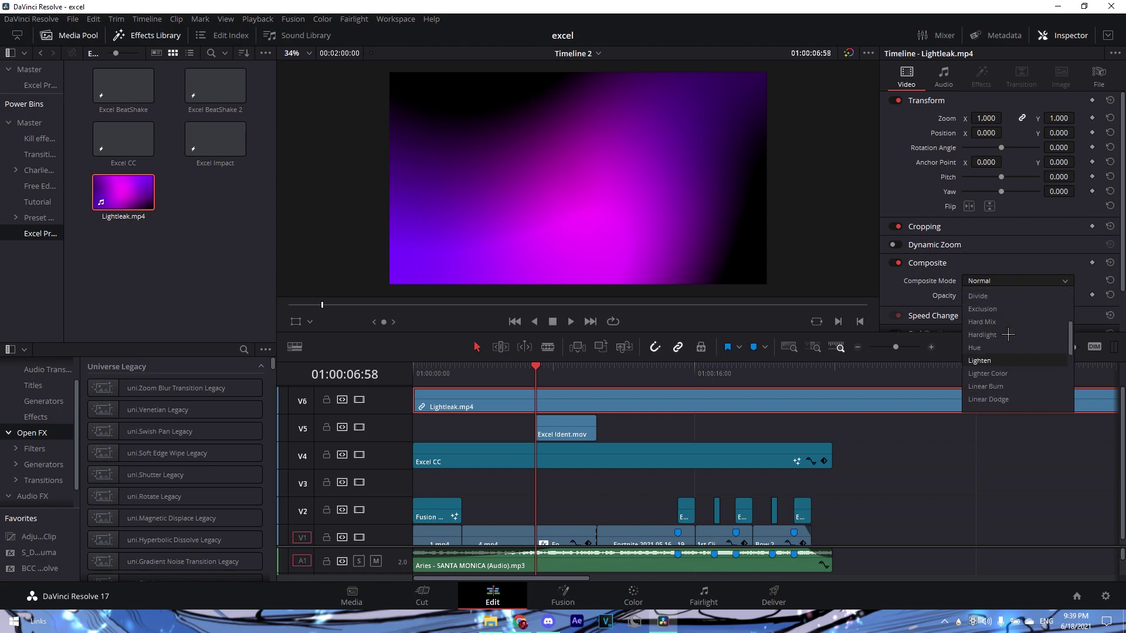
pyautogui.click(991, 296)
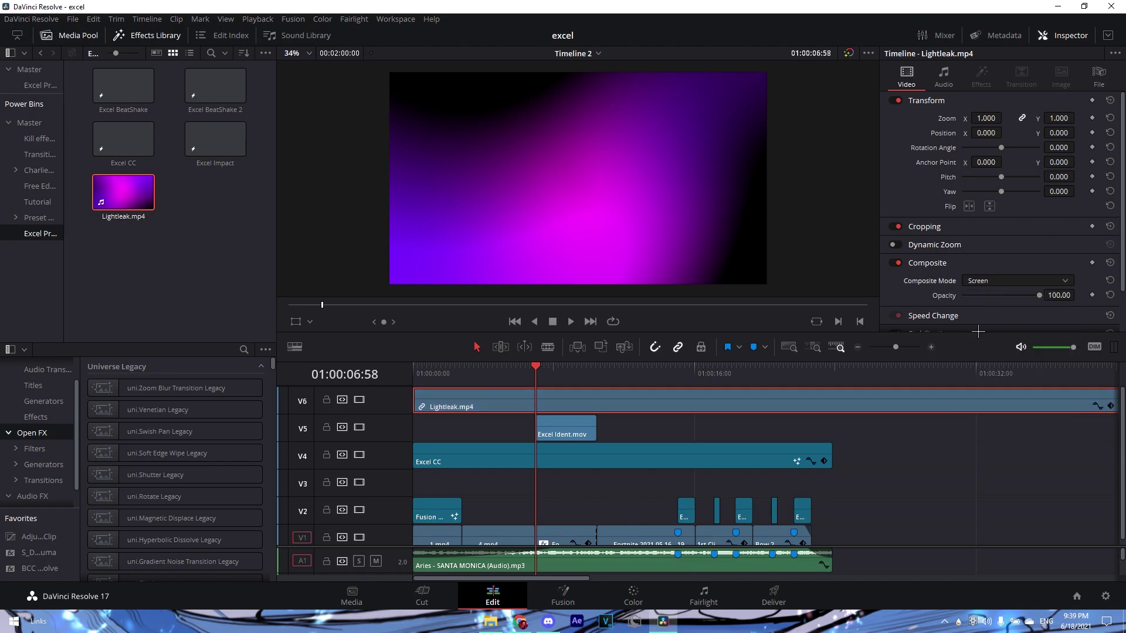
pyautogui.moveTo(514, 376); pyautogui.dragTo(616, 368)
pyautogui.press('space')
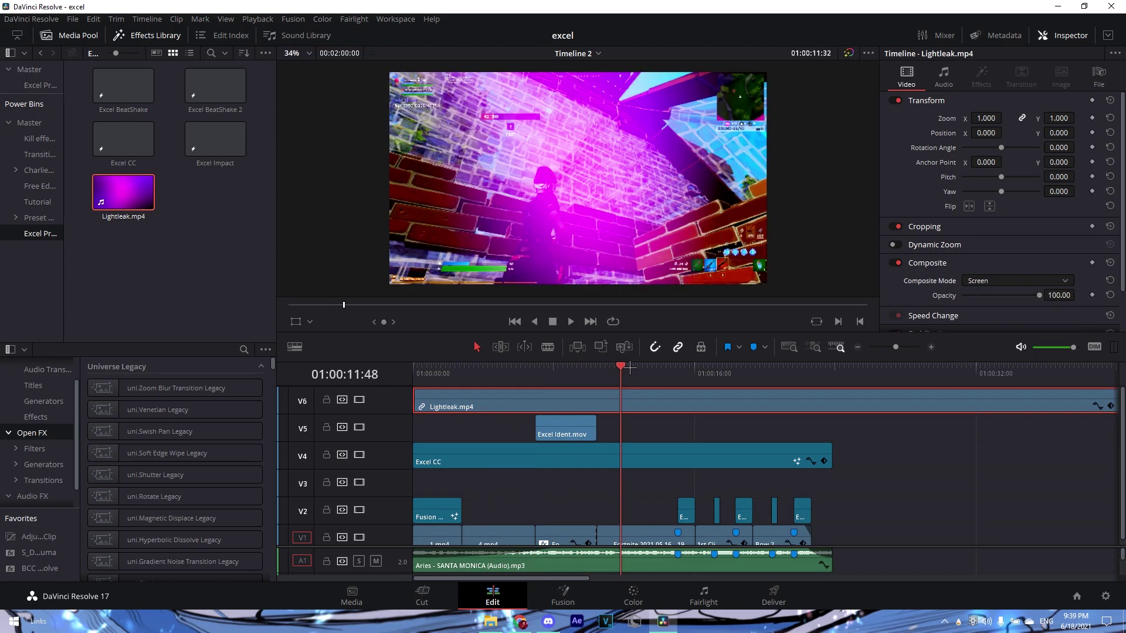
# Trim the end of Lightleak.mp4 on V6 to match the end of Excel CC
pyautogui.click(857, 348)
pyautogui.click(857, 348)
pyautogui.click(858, 348)
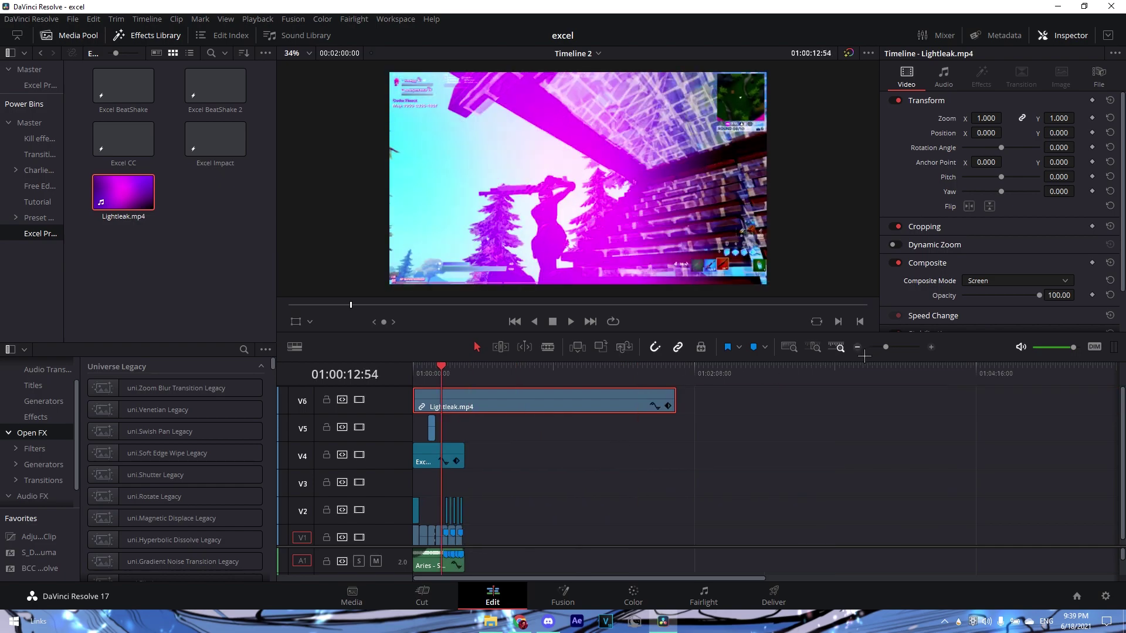
pyautogui.moveTo(684, 413); pyautogui.dragTo(453, 414)
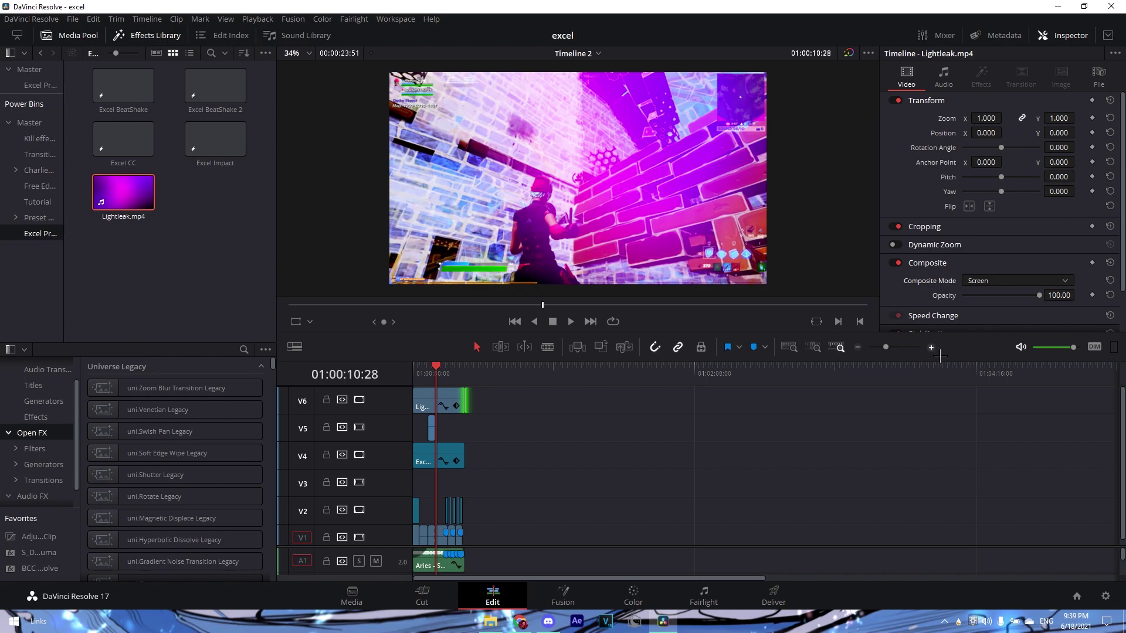
pyautogui.scroll(5, 939, 356)
# Lower the opacity of Lightleak.mp4 to 40.46 and preview the softened light leak over the gameplay
pyautogui.press('space')
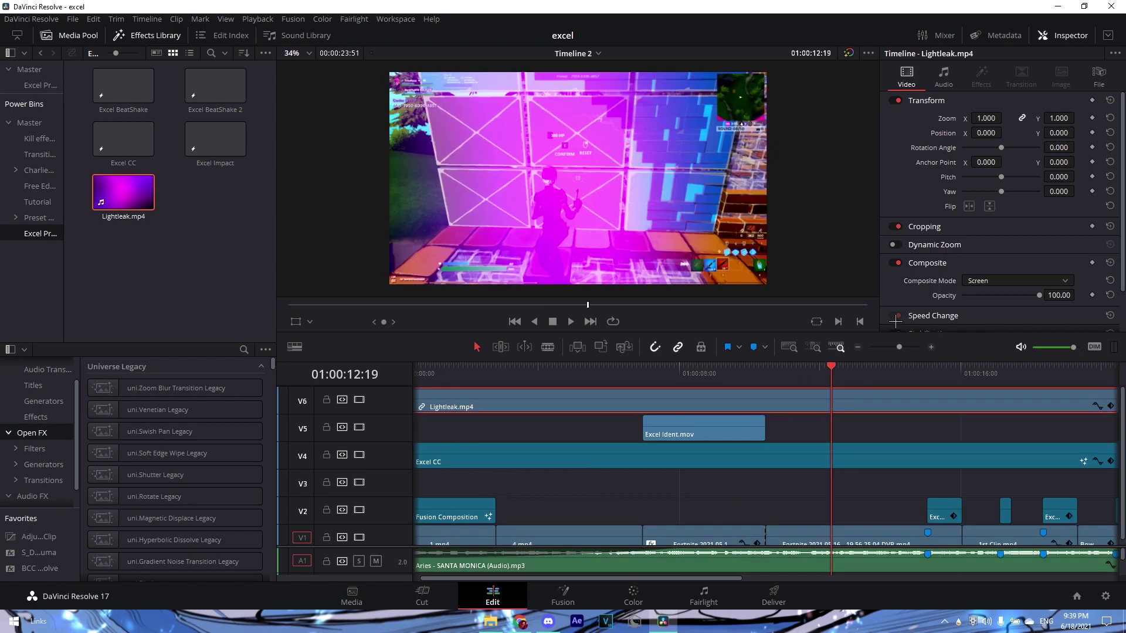
pyautogui.moveTo(1044, 303); pyautogui.dragTo(1003, 307)
pyautogui.click(731, 369)
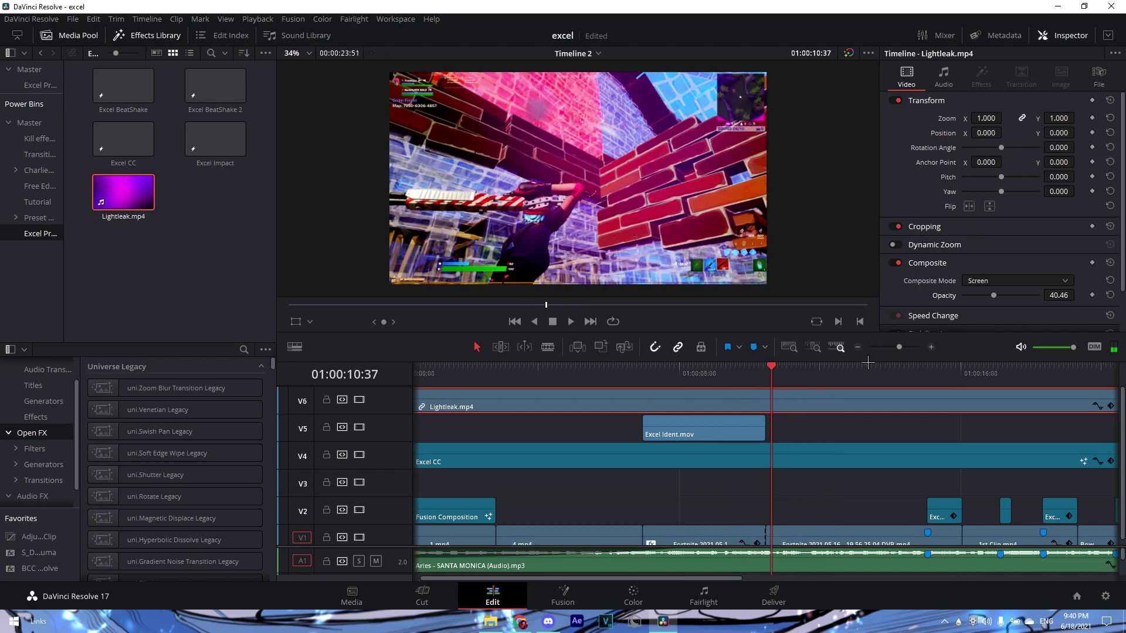
pyautogui.click(858, 347)
pyautogui.moveTo(607, 408); pyautogui.dragTo(635, 365)
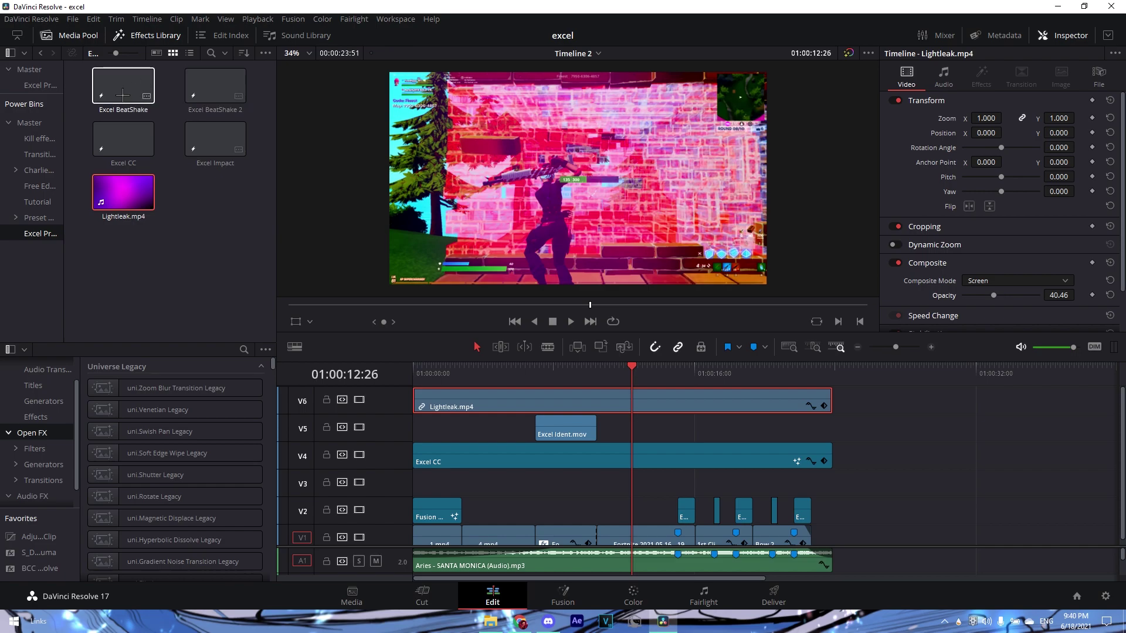
# Find the S_HueSatBright effect, apply it to Lightleak.mp4 on V6 and open its settings
pyautogui.scroll(2, 44, 405)
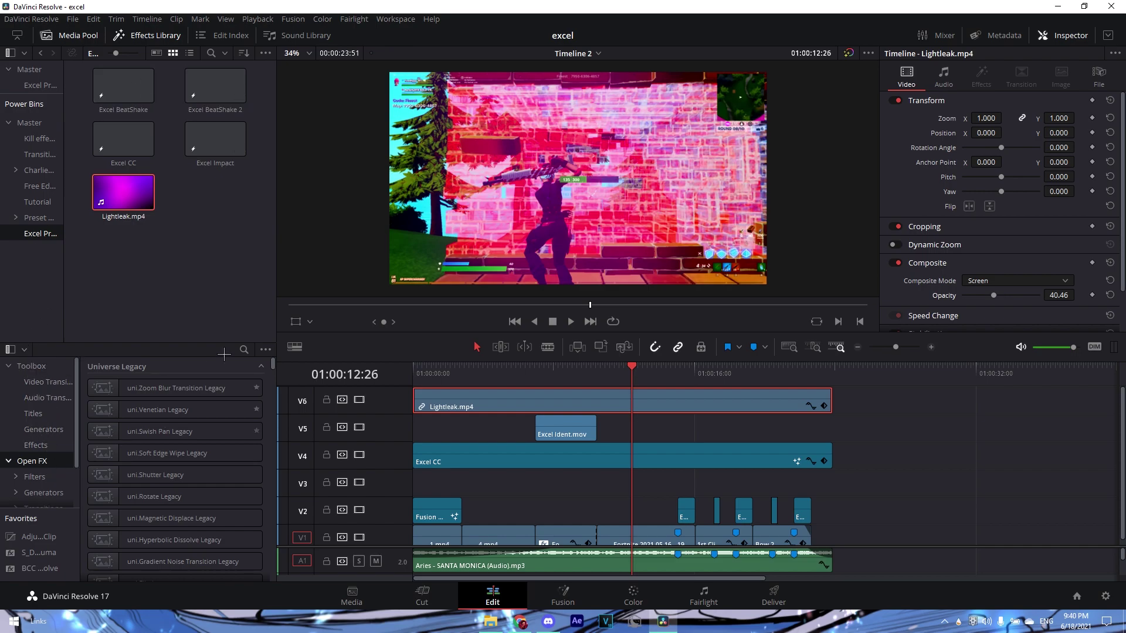
pyautogui.click(243, 350)
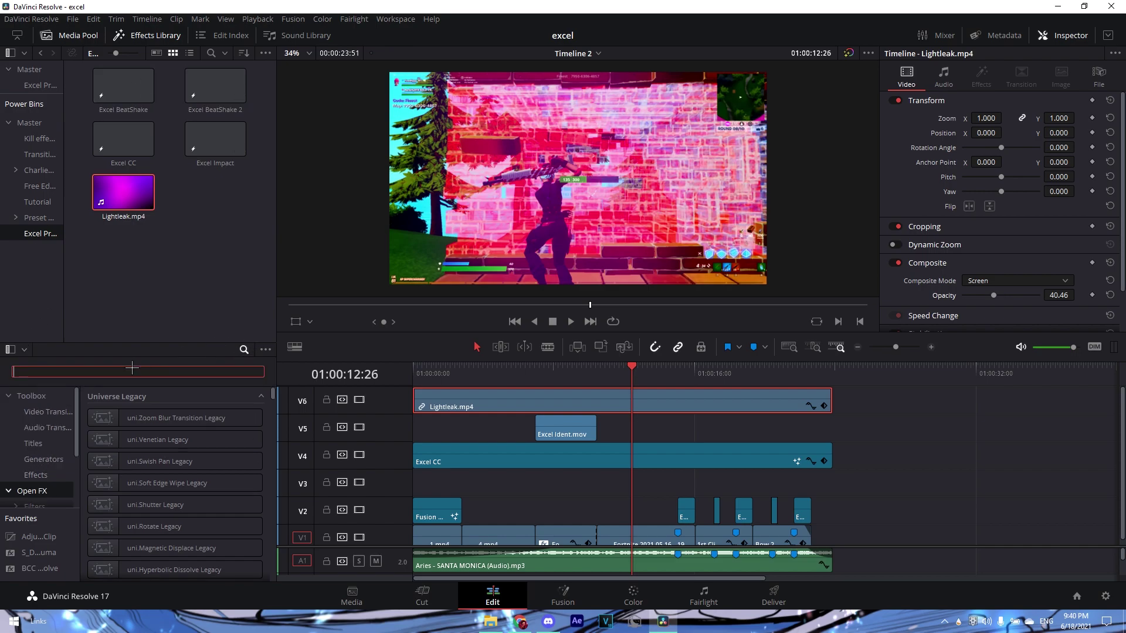
pyautogui.write('huesa')
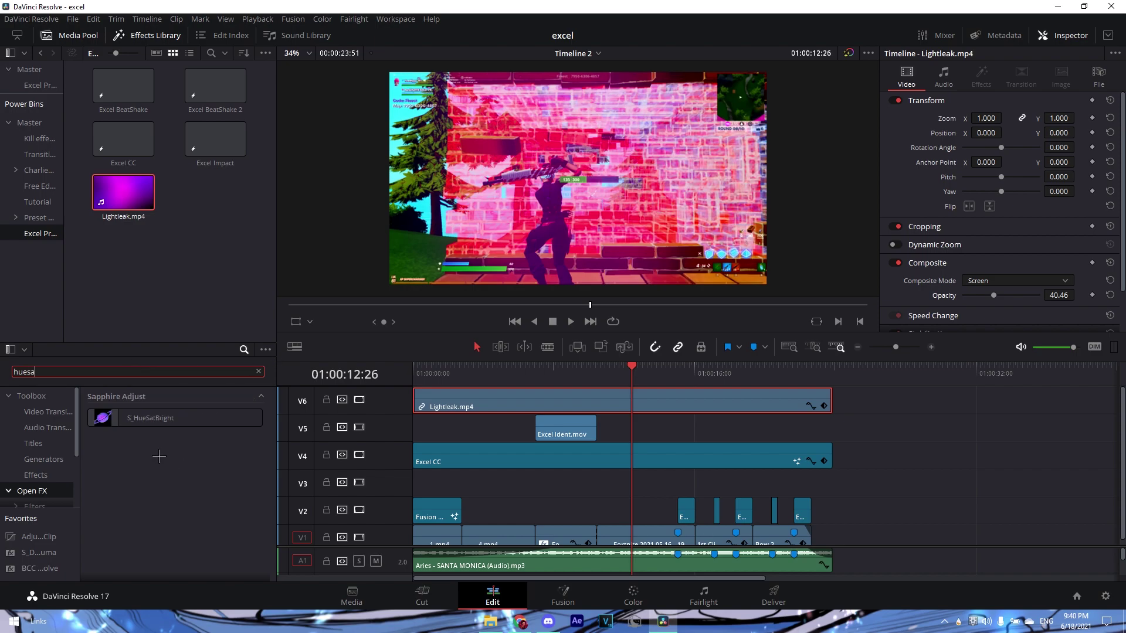
pyautogui.moveTo(170, 417); pyautogui.dragTo(499, 412)
pyautogui.click(982, 75)
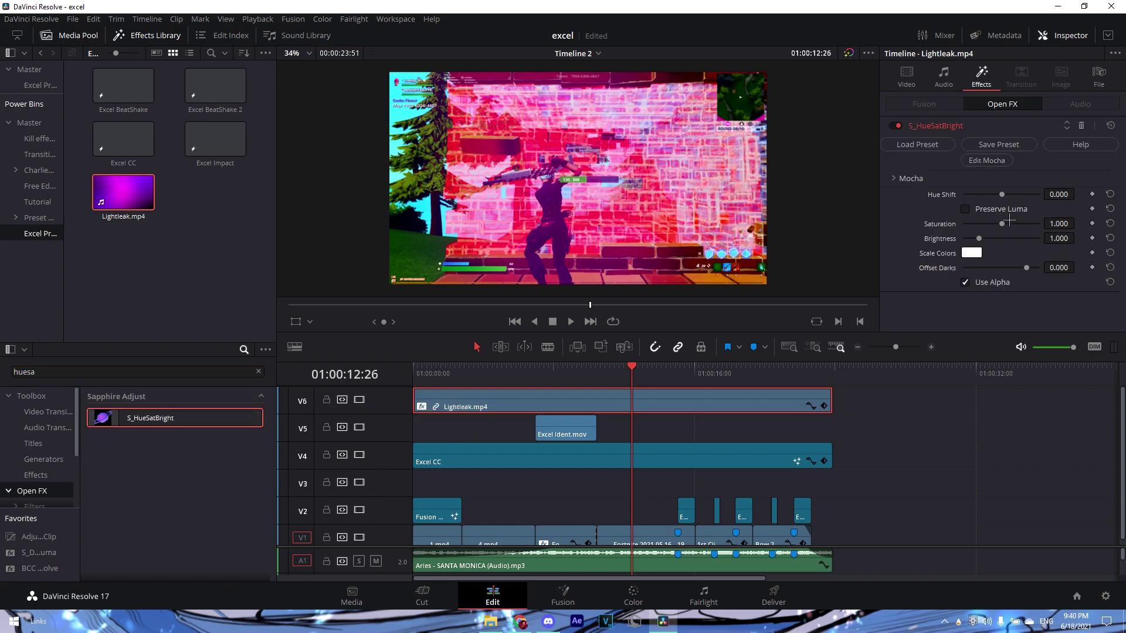
# Set the S_HueSatBright scale colour on Lightleak.mp4 to a saturated blue
pyautogui.click(971, 253)
pyautogui.moveTo(598, 244); pyautogui.dragTo(601, 181)
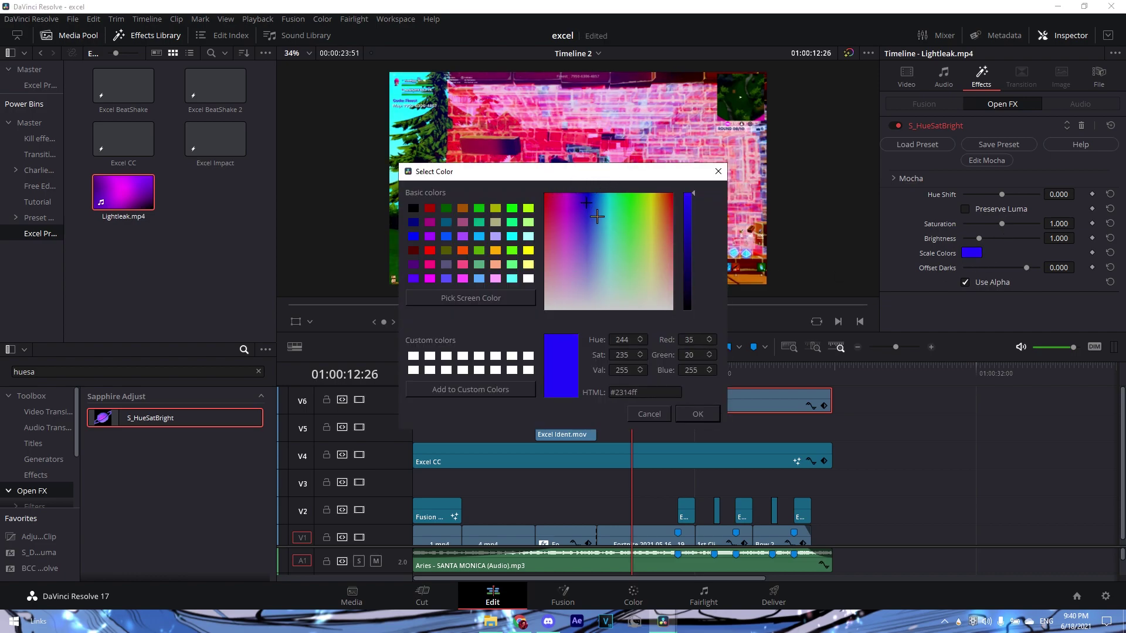
pyautogui.click(697, 414)
# Set the composite mode of Lightleak.mp4 to Normal and its opacity to 100
pyautogui.click(924, 78)
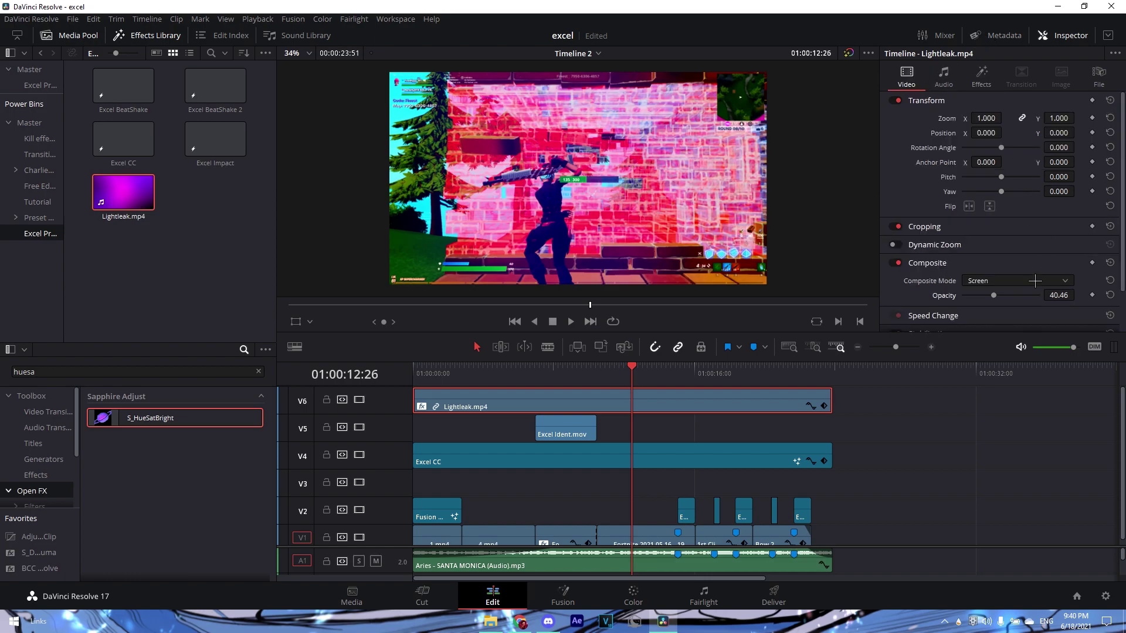
pyautogui.click(1032, 281)
pyautogui.scroll(3, 1020, 311)
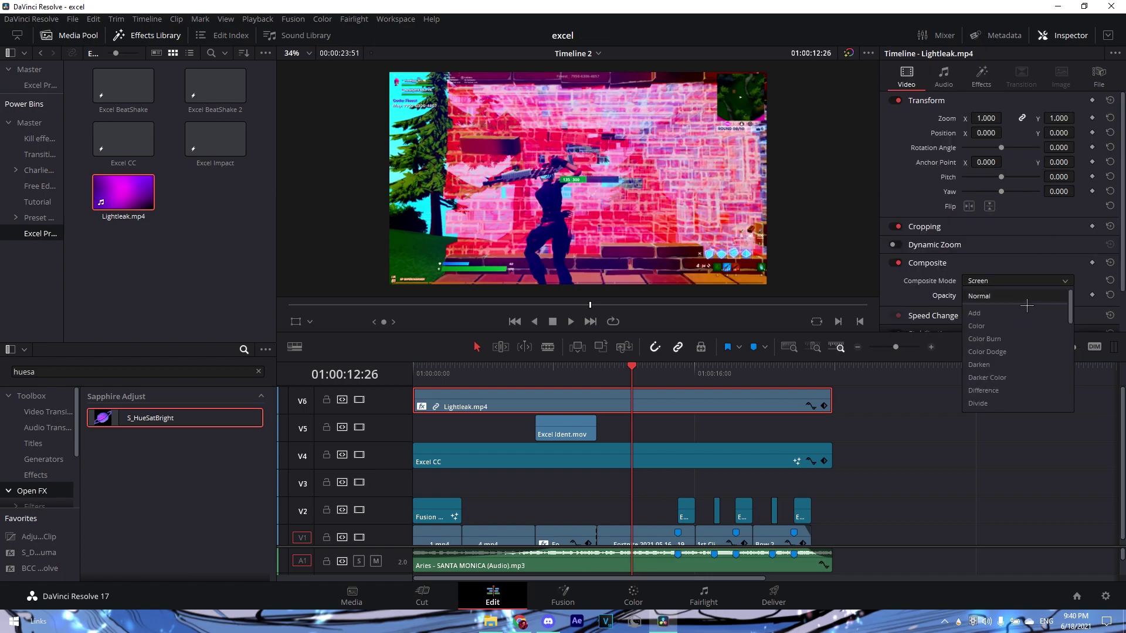
pyautogui.click(1027, 305)
pyautogui.moveTo(1004, 297); pyautogui.dragTo(1084, 309)
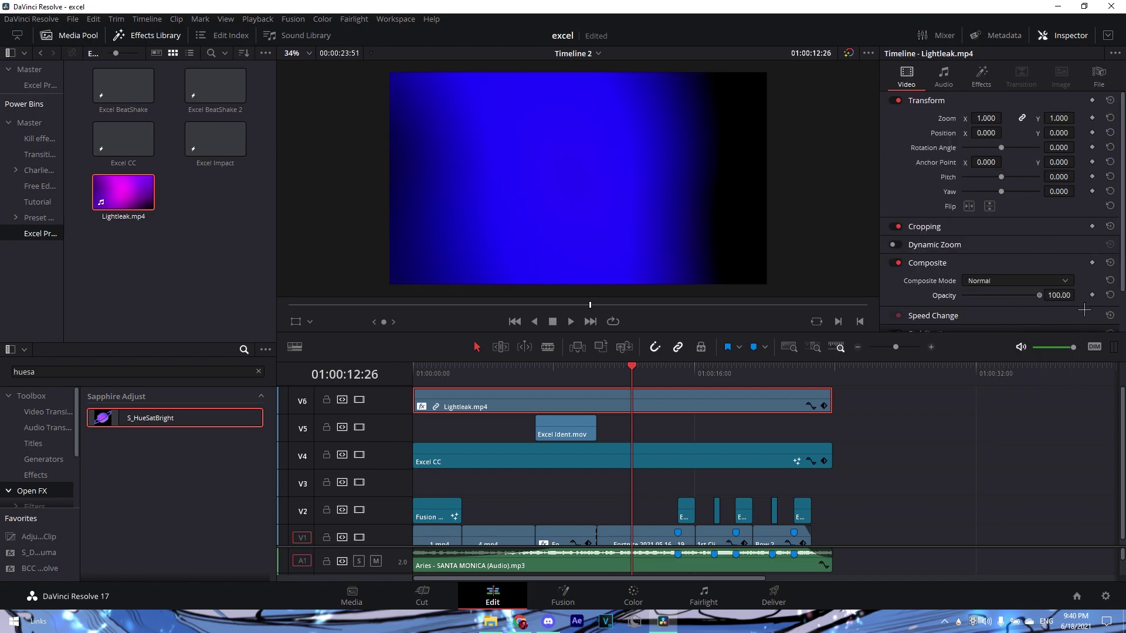
# Play back the blue-tinted light leak on its own to check its colour and movement
pyautogui.moveTo(669, 374); pyautogui.dragTo(598, 375)
pyautogui.click(976, 284)
pyautogui.scroll(-4, 997, 388)
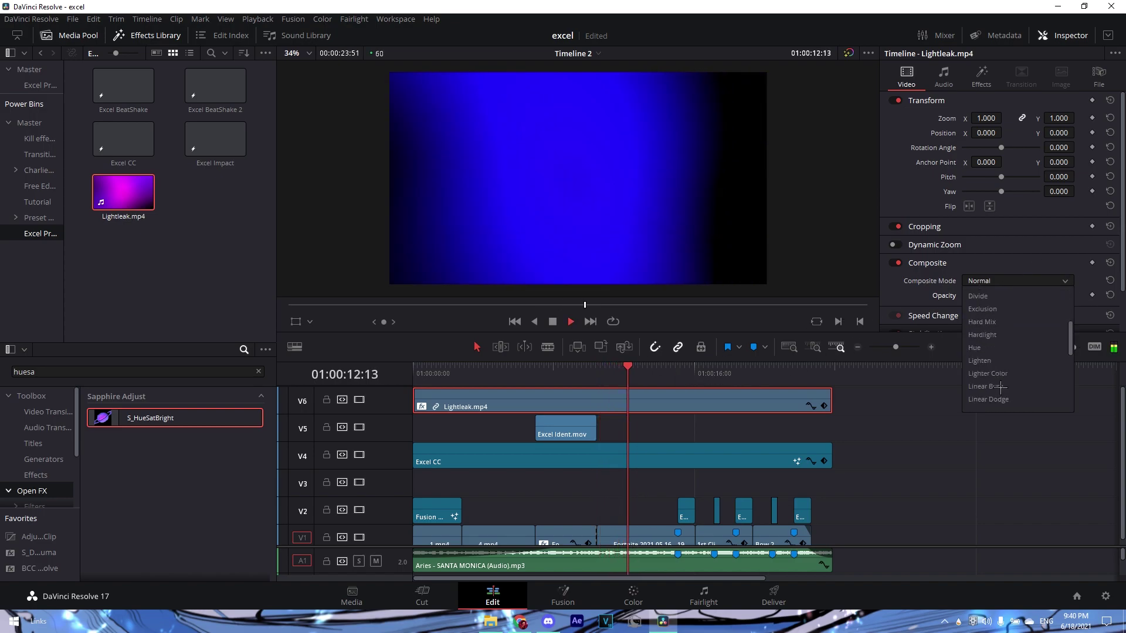
pyautogui.click(944, 433)
pyautogui.press('space')
# Set the composite mode of Lightleak.mp4 to Screen and preview the blue tint over the gameplay up to 01:00:15:03
pyautogui.click(1018, 281)
pyautogui.scroll(-3, 1009, 375)
pyautogui.scroll(-5, 1015, 386)
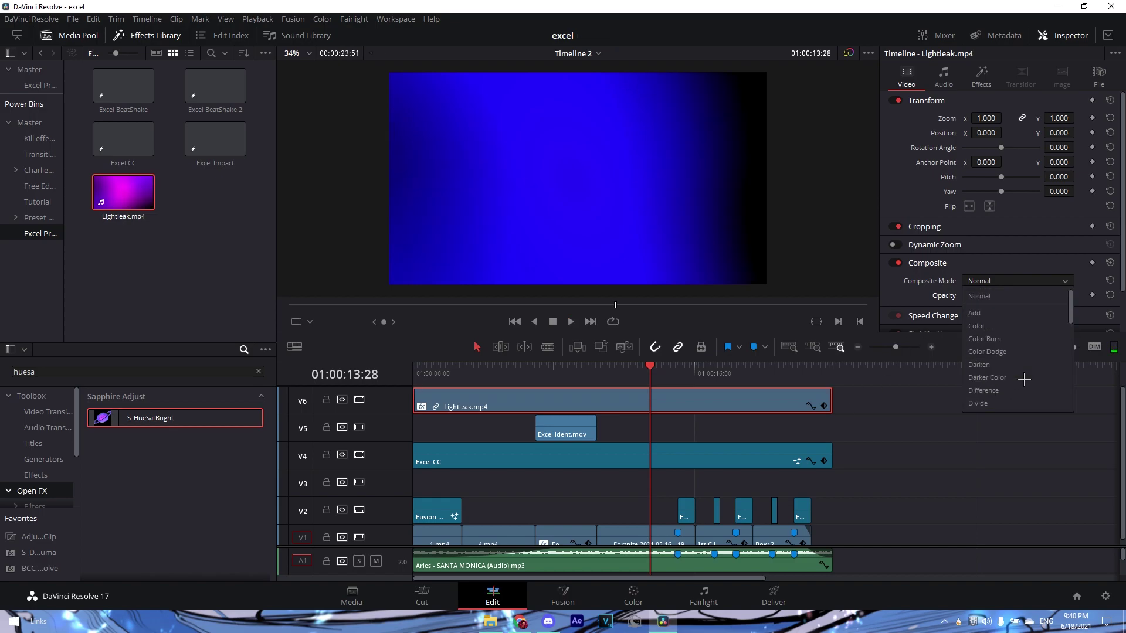
pyautogui.scroll(-2, 1029, 401)
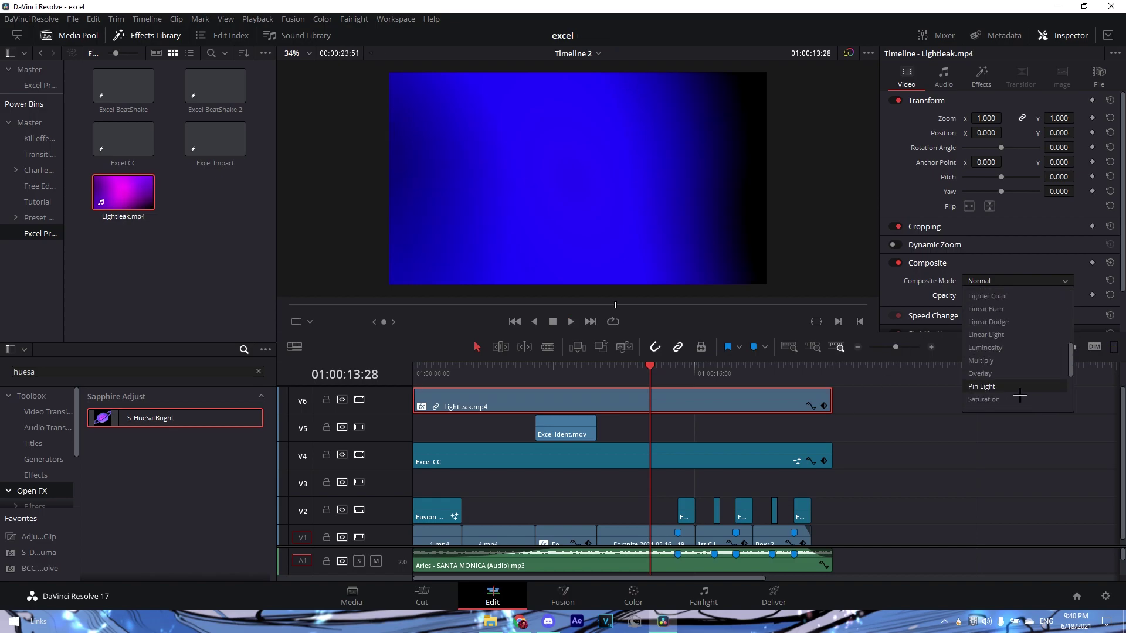
pyautogui.click(997, 374)
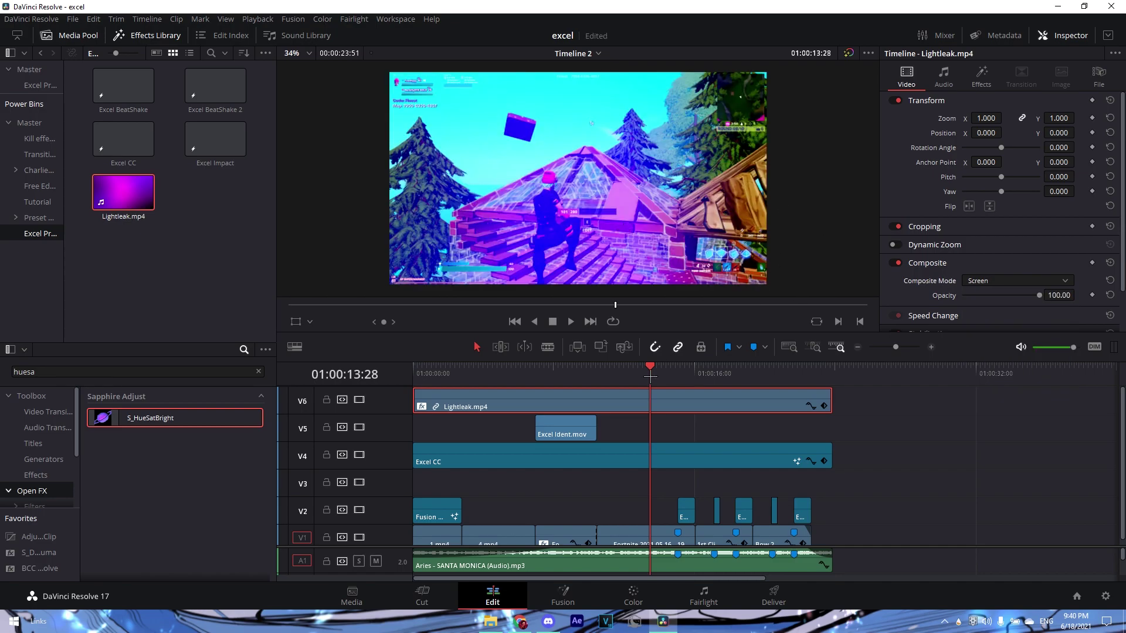
pyautogui.moveTo(649, 377); pyautogui.dragTo(677, 375)
# Set the S_HueSatBright scale colour on Lightleak.mp4 to white, #ffffff
pyautogui.click(981, 76)
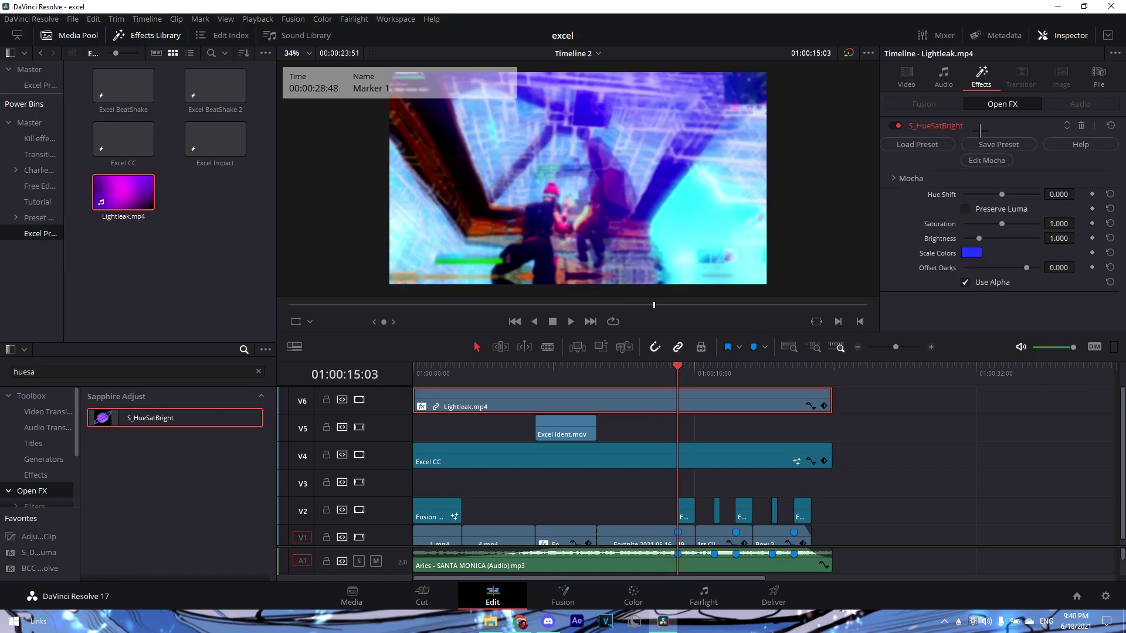
pyautogui.click(971, 254)
pyautogui.moveTo(626, 264); pyautogui.dragTo(587, 312)
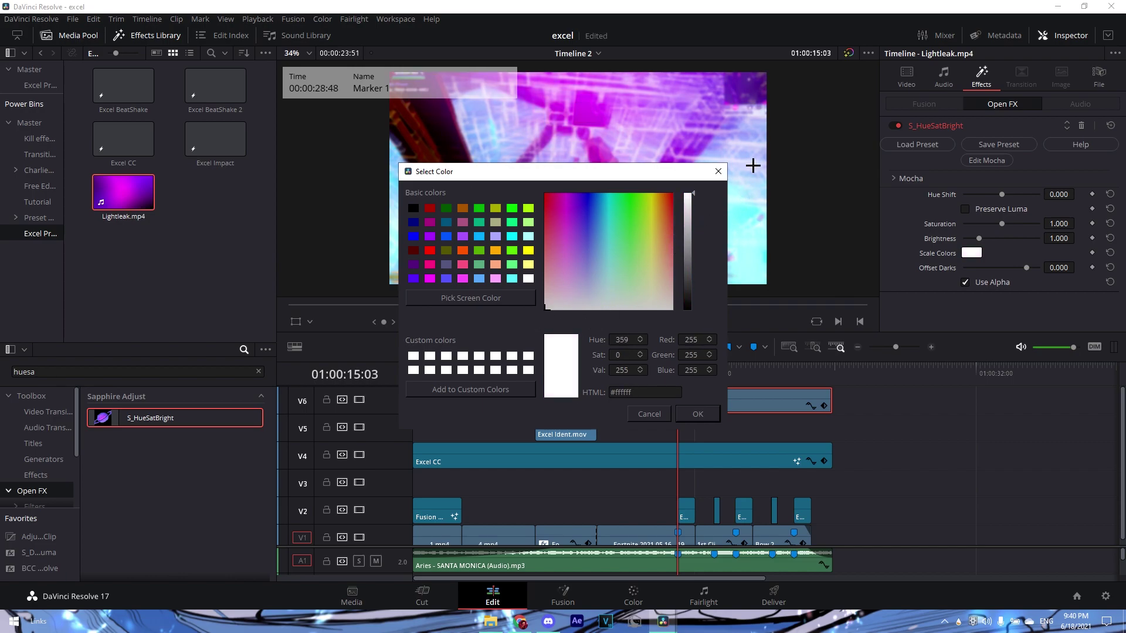
pyautogui.click(715, 414)
# Preview the untinted light leak over the gameplay between about 01:00:10:28 and 01:00:12:08
pyautogui.moveTo(695, 373); pyautogui.dragTo(597, 375)
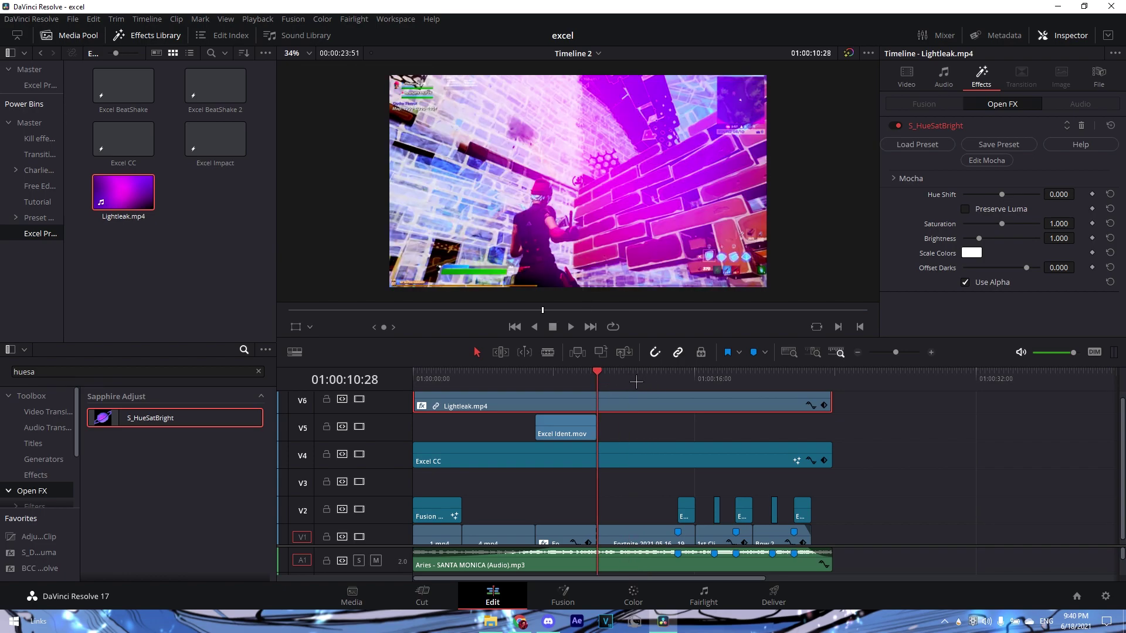
pyautogui.moveTo(509, 378); pyautogui.dragTo(626, 384)
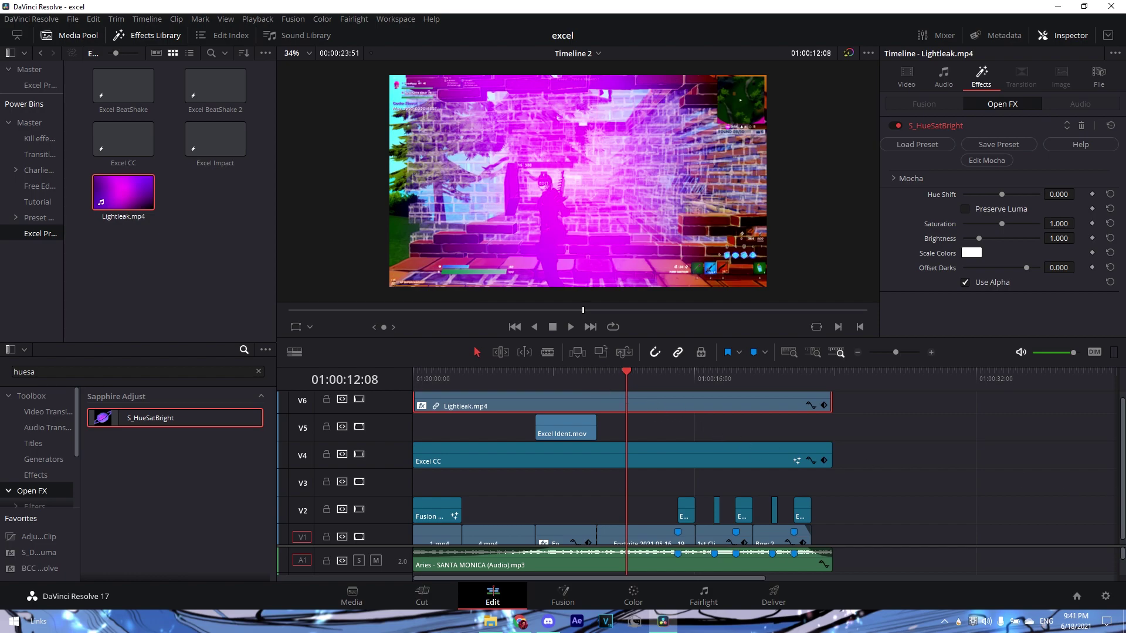
pyautogui.scroll(-2, 622, 469)
pyautogui.scroll(-3, 622, 561)
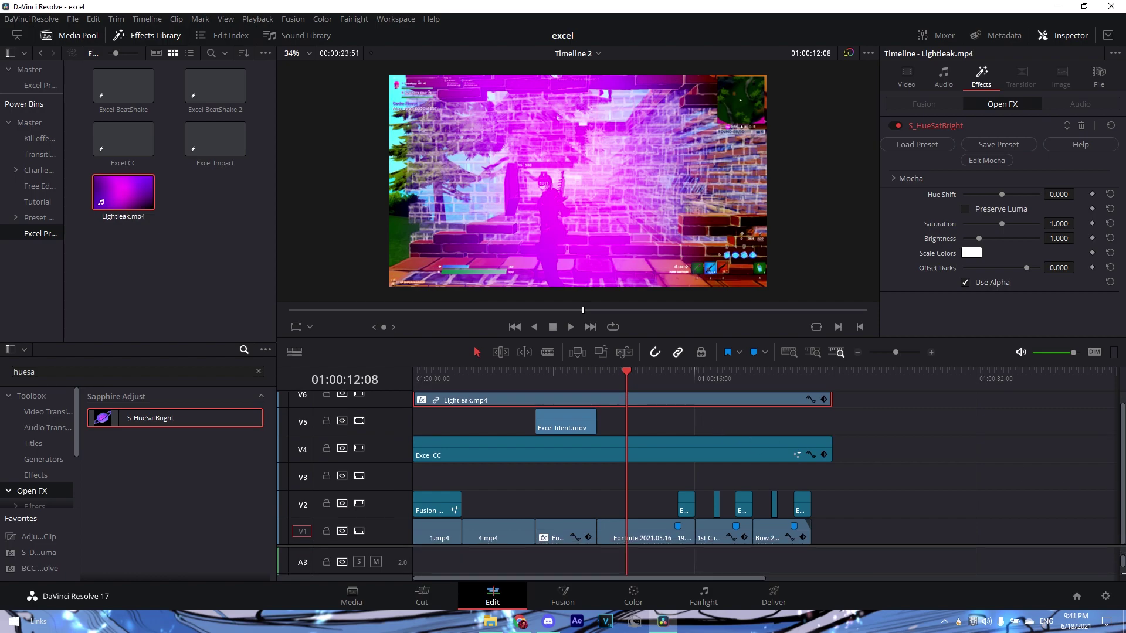